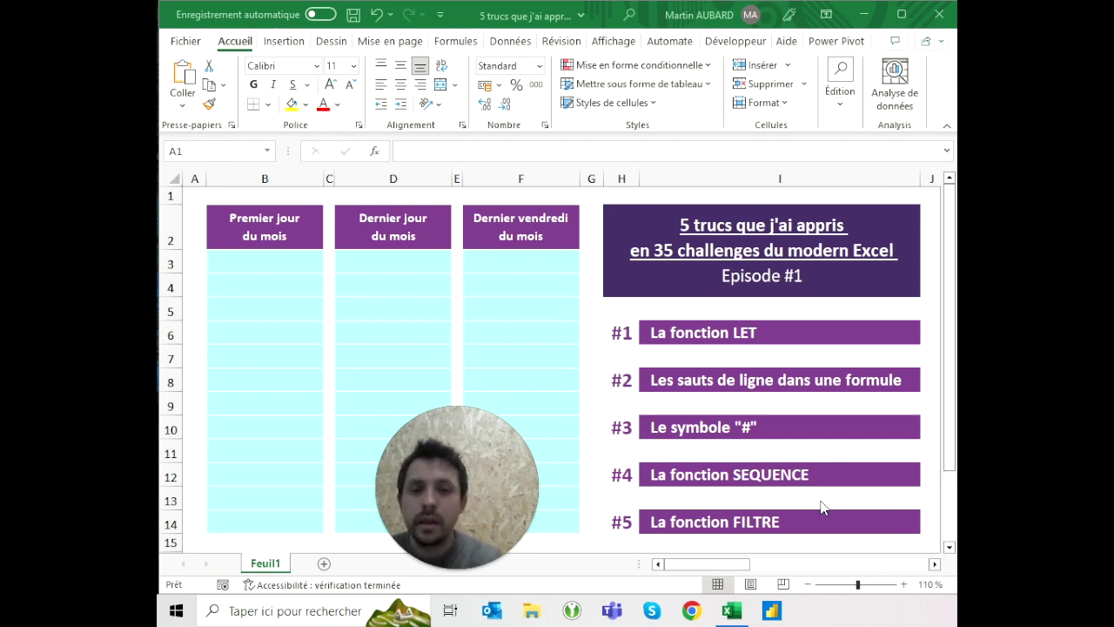
Switch to the Excel workbook showing the empty first-day, last-day and last-Friday columns
key(alt+Tab)
click(703, 332)
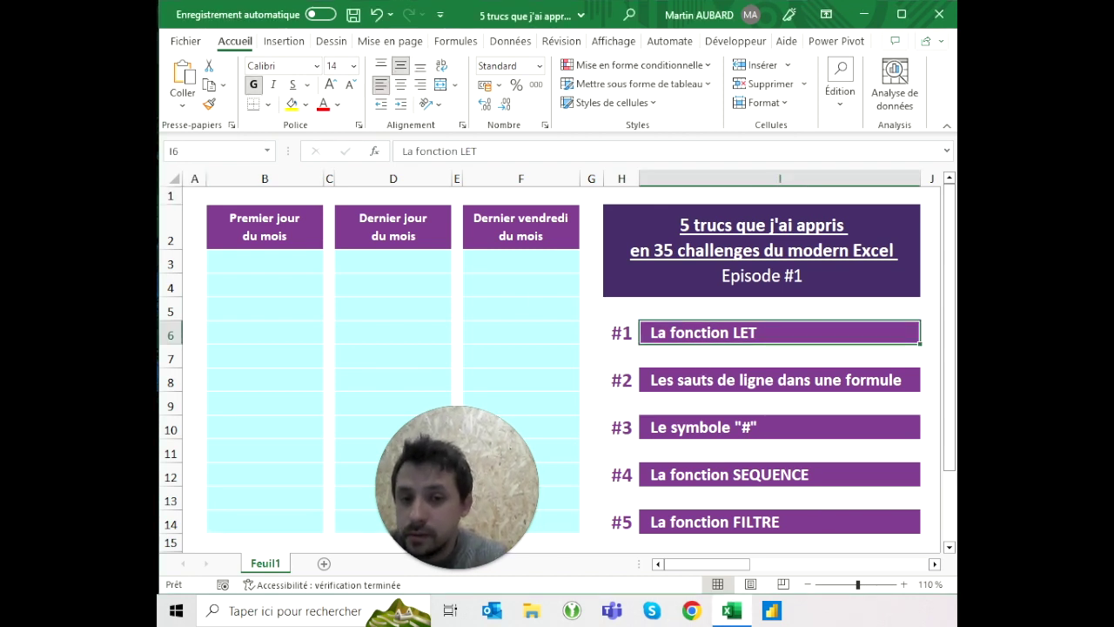
click(775, 379)
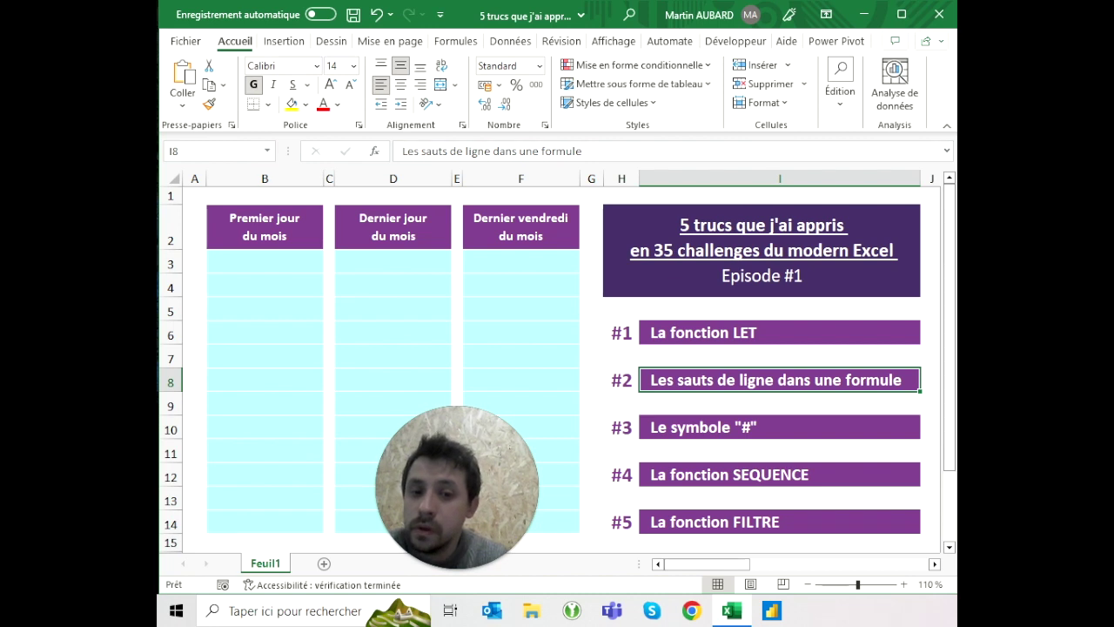
click(704, 427)
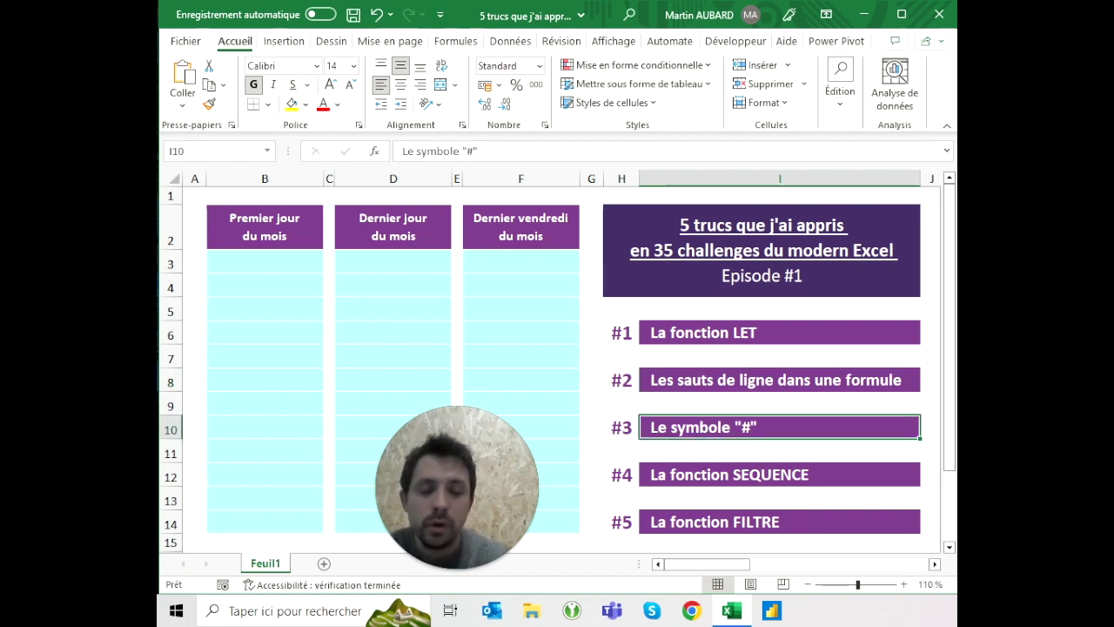
click(779, 474)
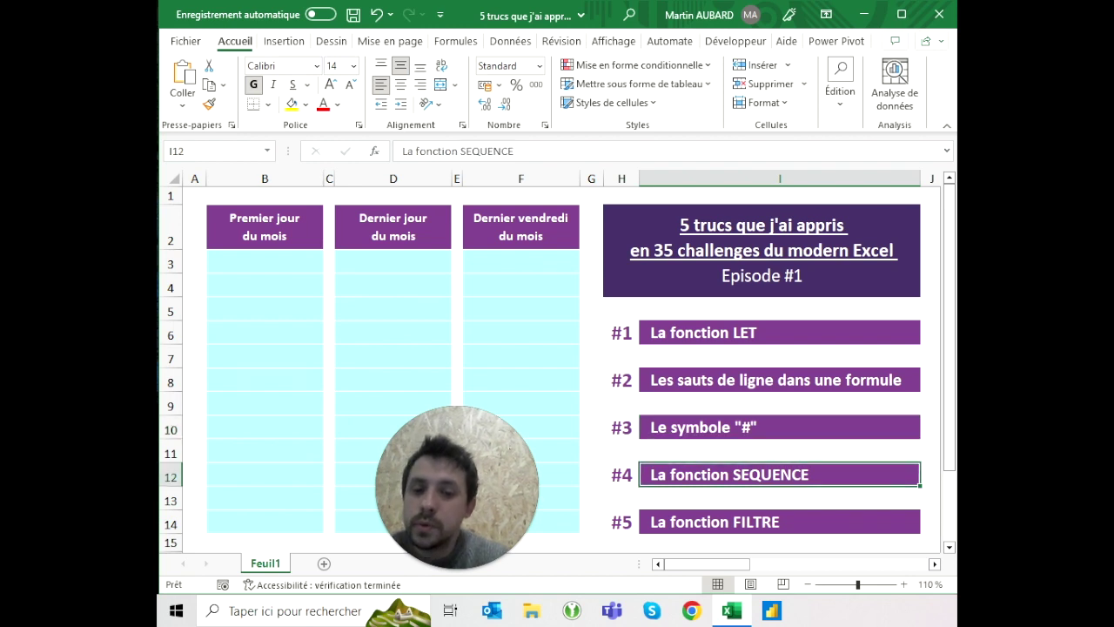
click(779, 521)
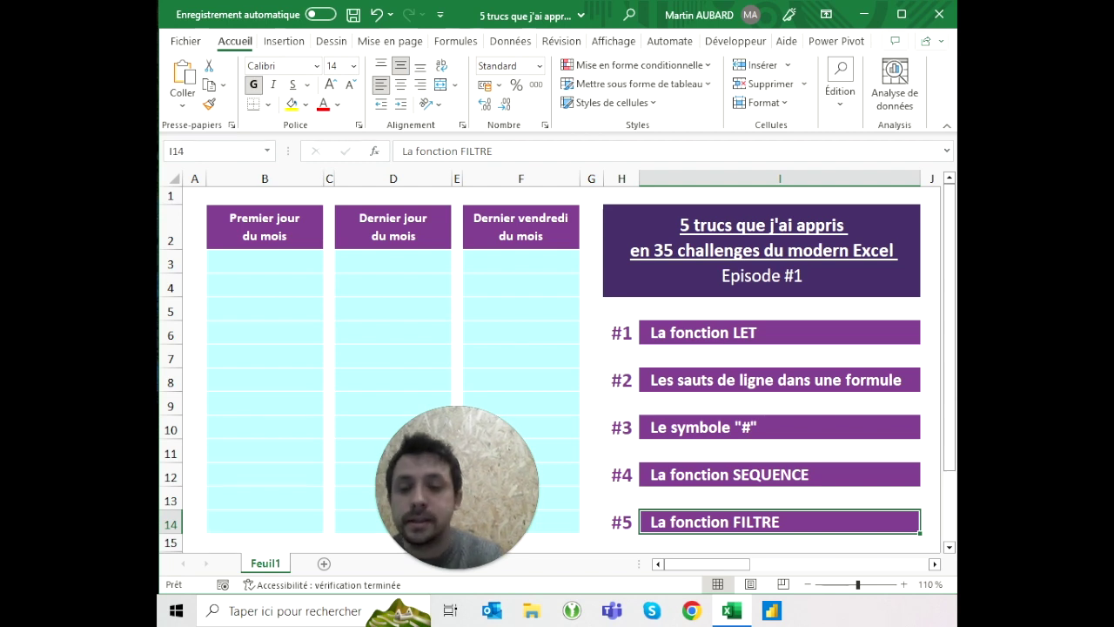
click(265, 261)
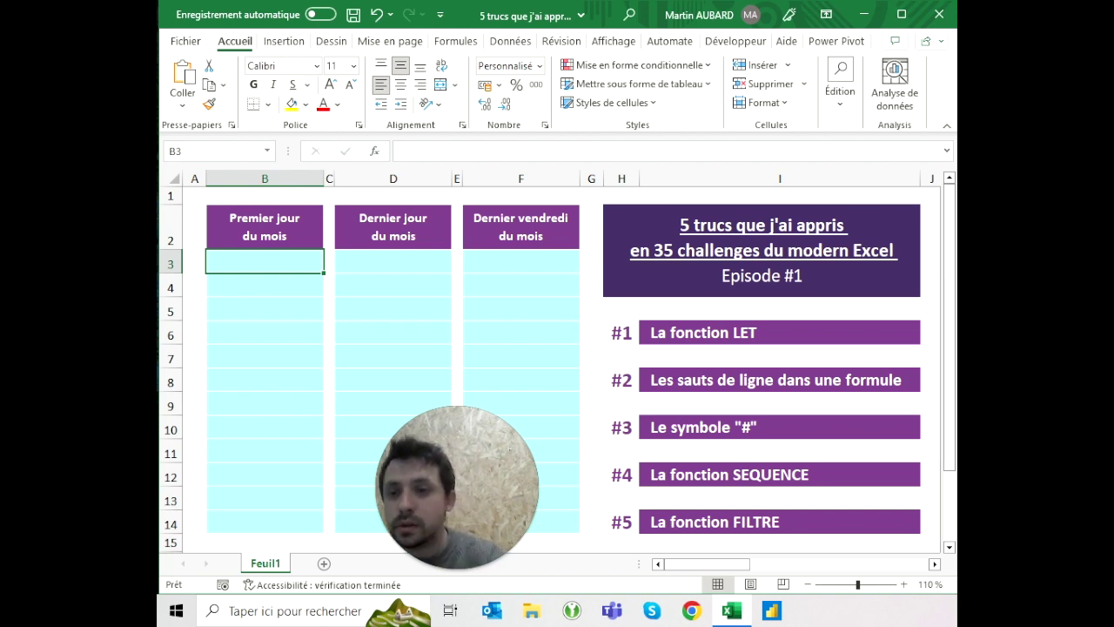
click(264, 179)
Look over columns D, F and range B3:B14, then begin a formula with = in B3
click(393, 178)
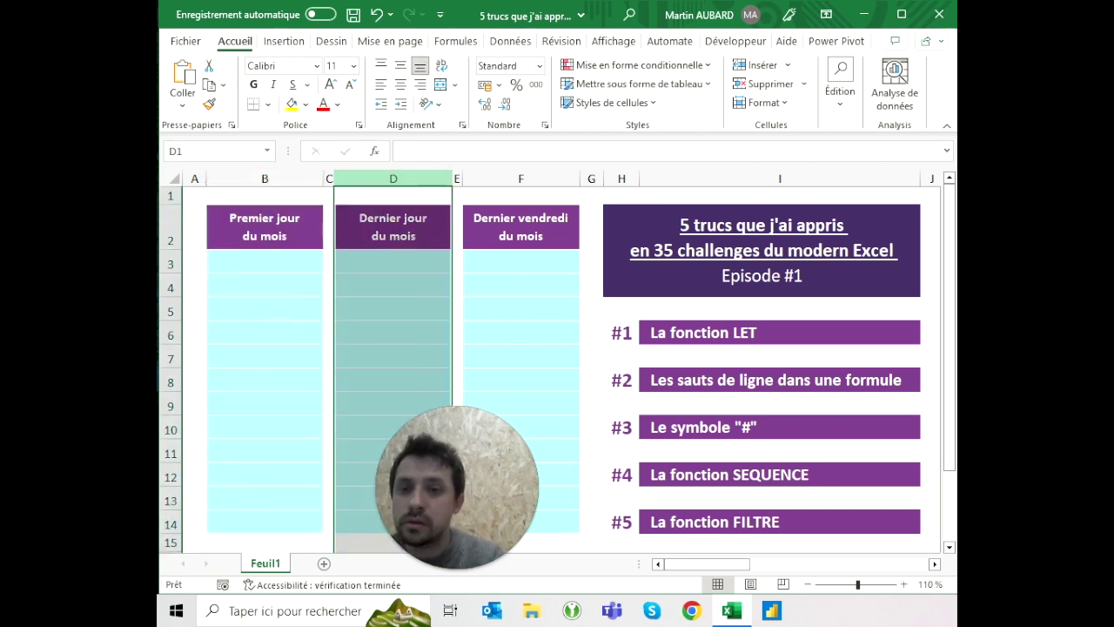
click(520, 178)
click(265, 261)
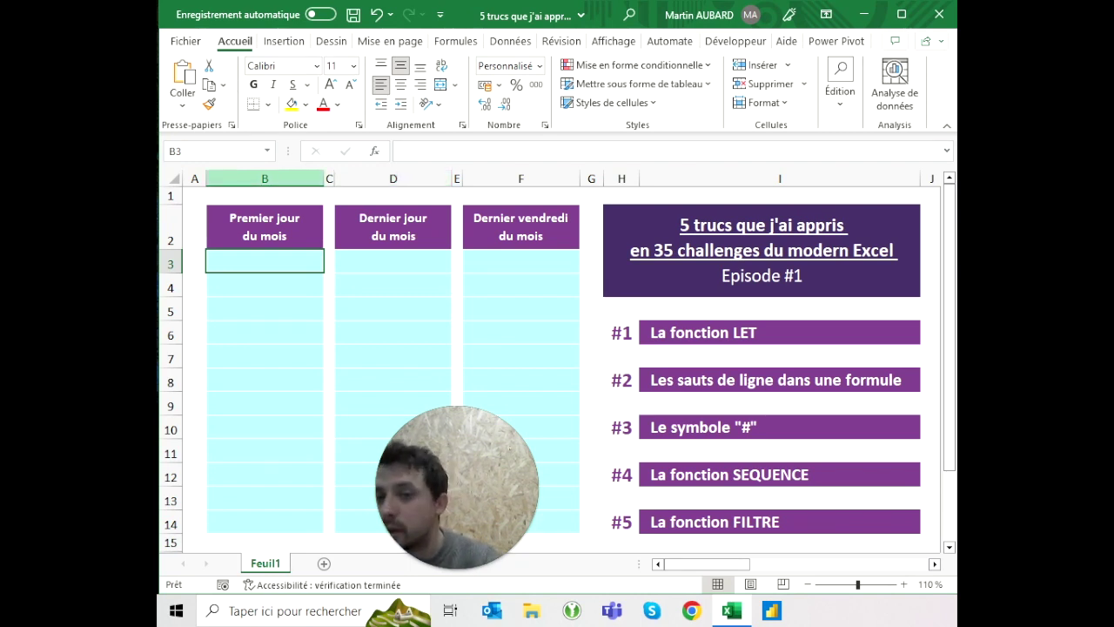
drag(265, 195, 264, 523)
click(265, 261)
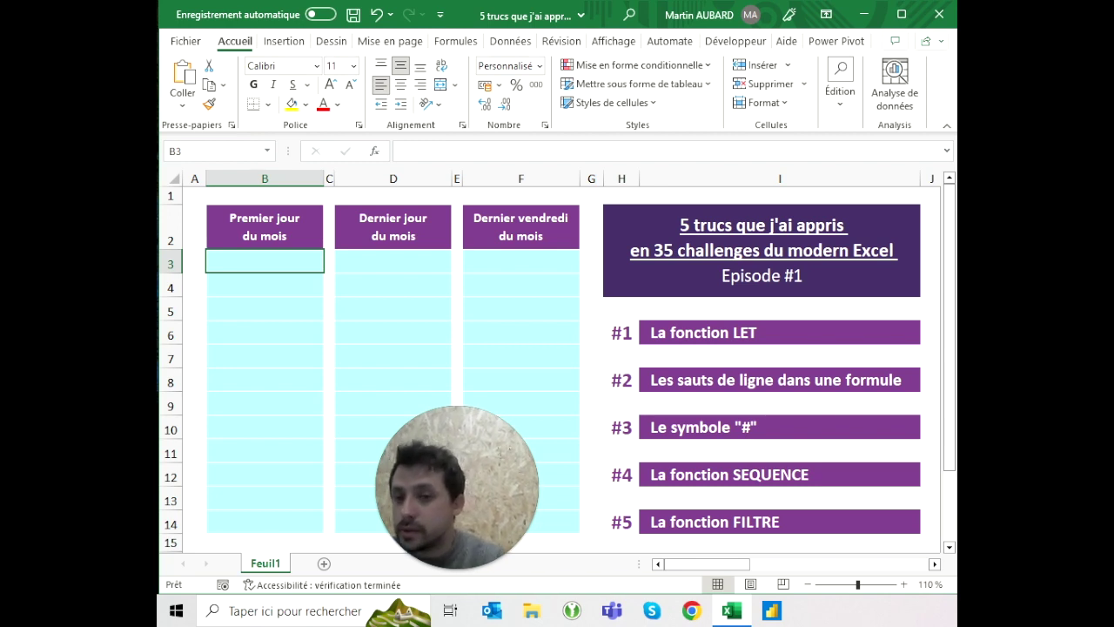
drag(265, 261, 265, 523)
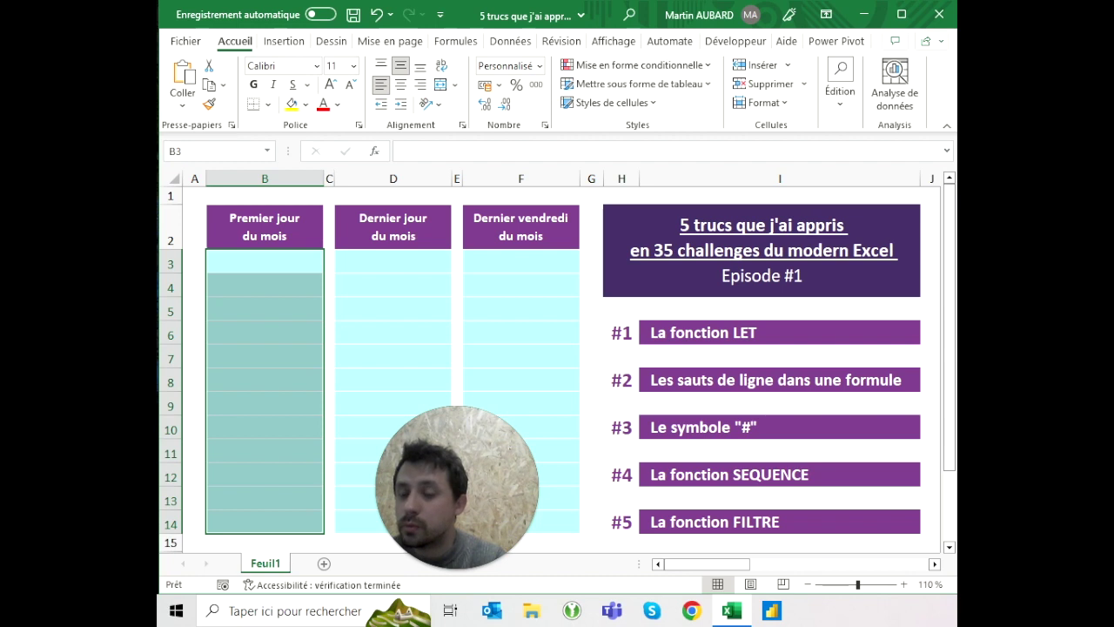
drag(265, 523, 264, 261)
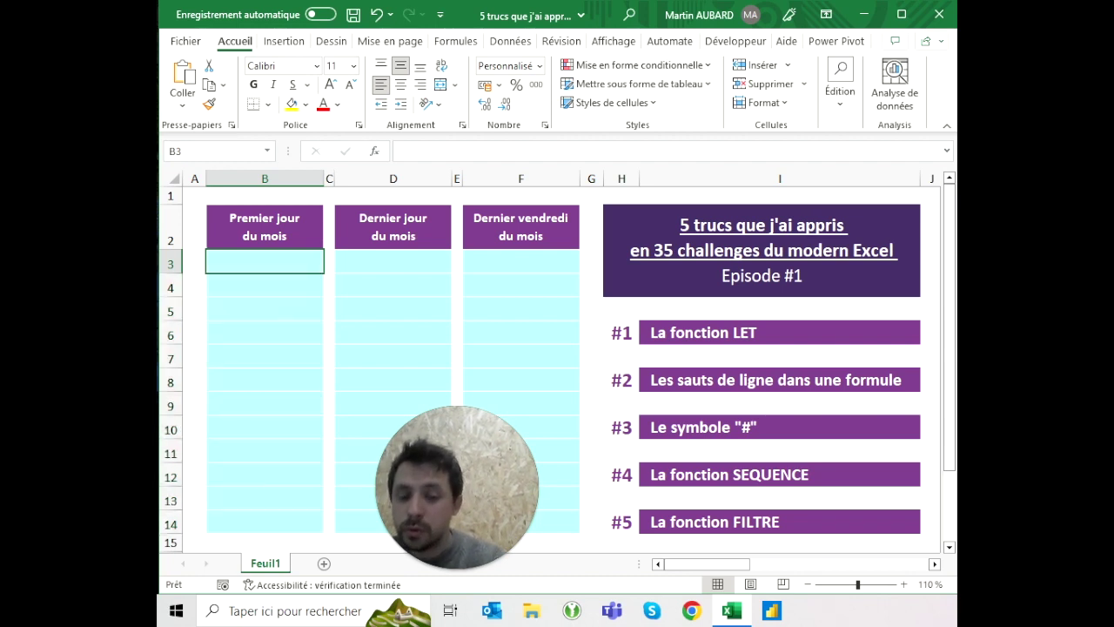
text(=)
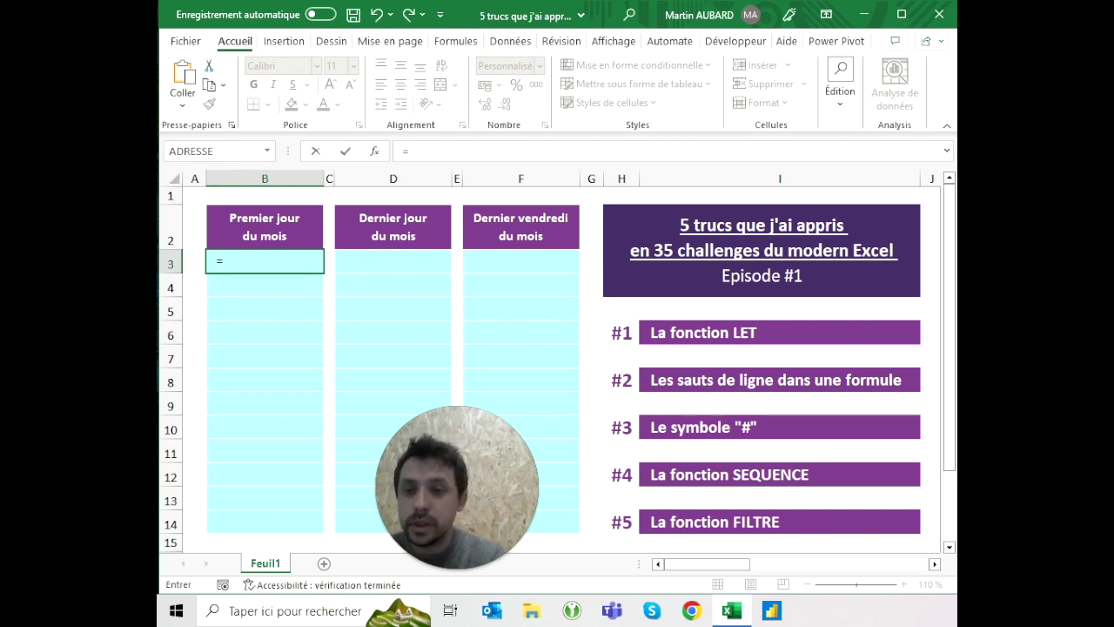
Enter =SEQUENCE(12) in B3, preview the spill in Standard format, then undo the format change
text(sequence()
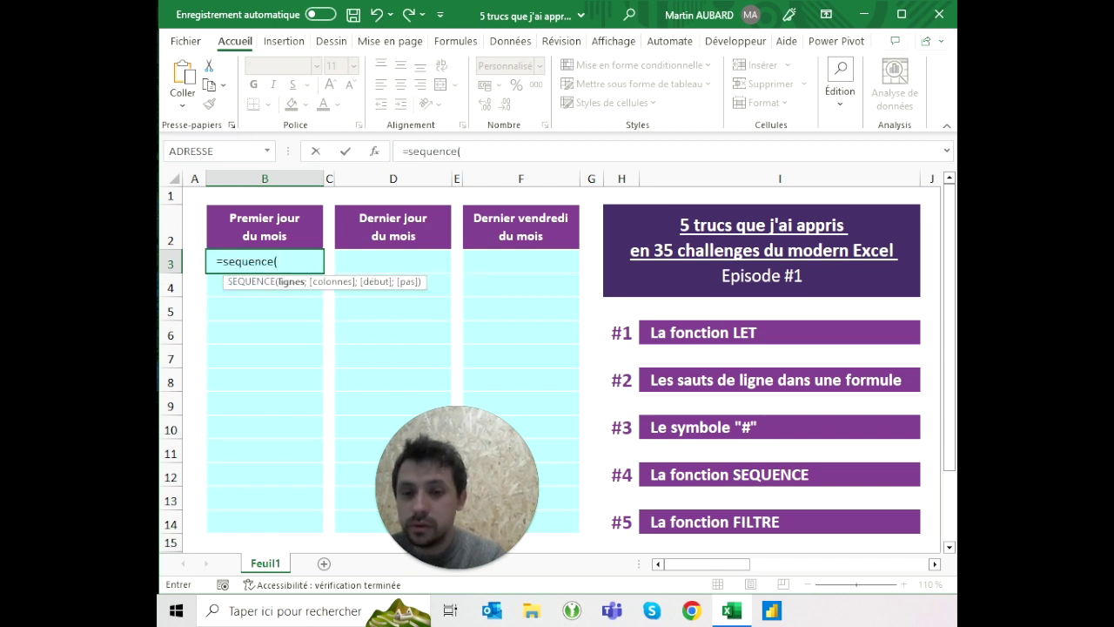
text(12))
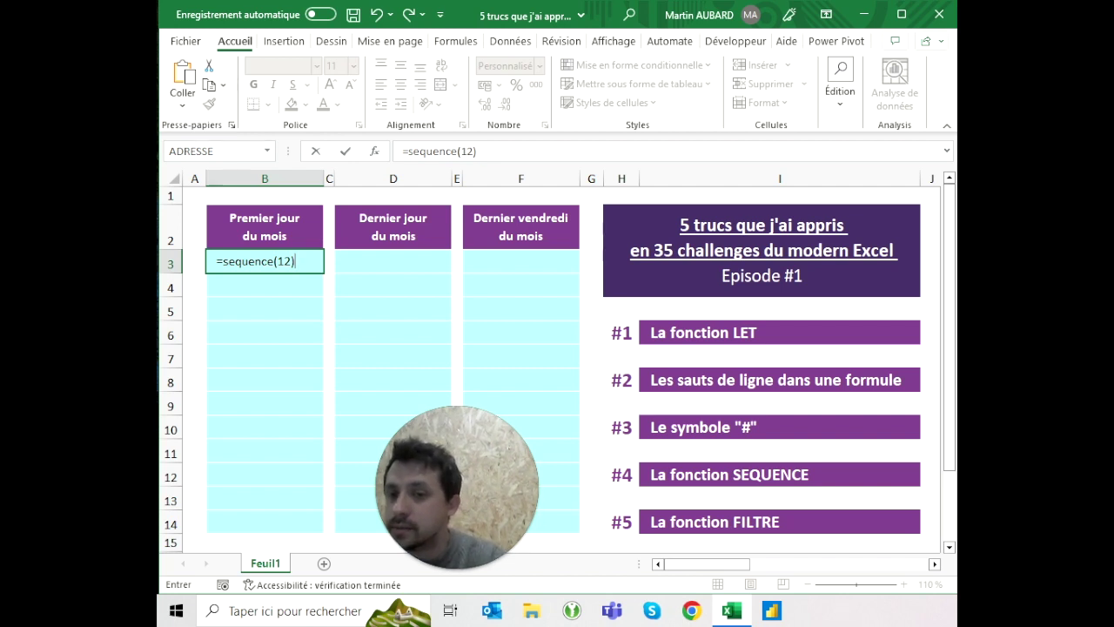
key(Return)
drag(262, 261, 261, 522)
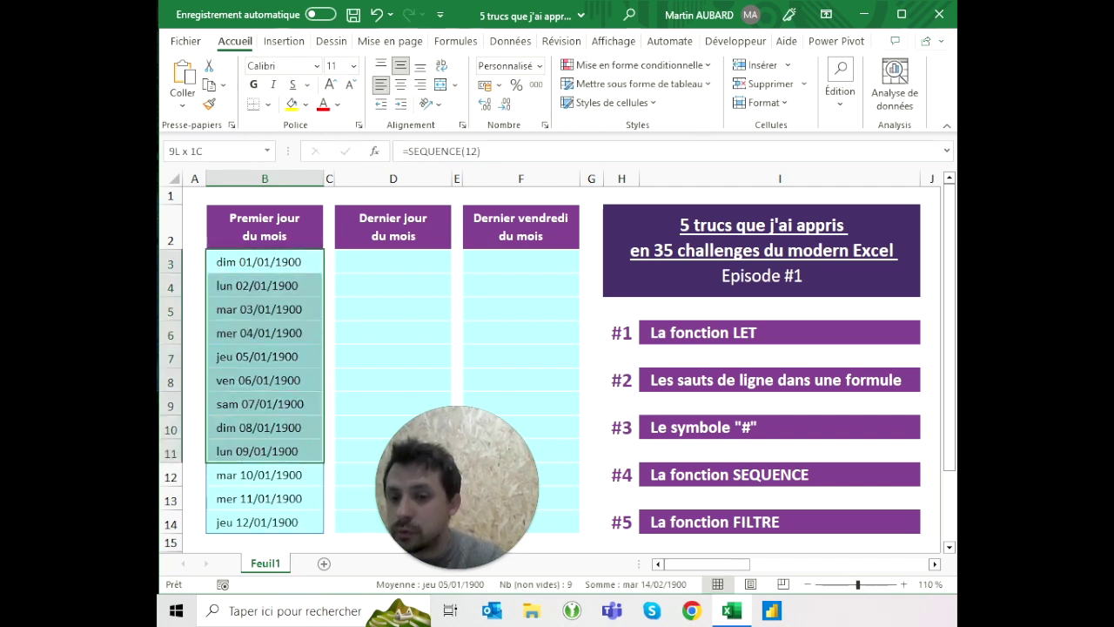
click(539, 67)
click(529, 99)
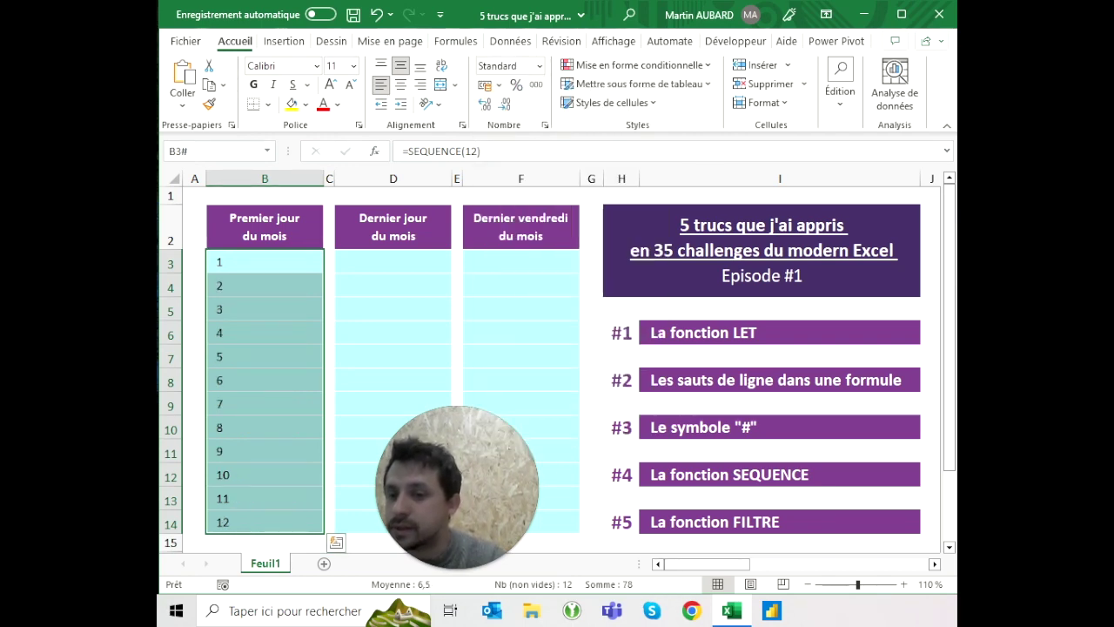
click(371, 21)
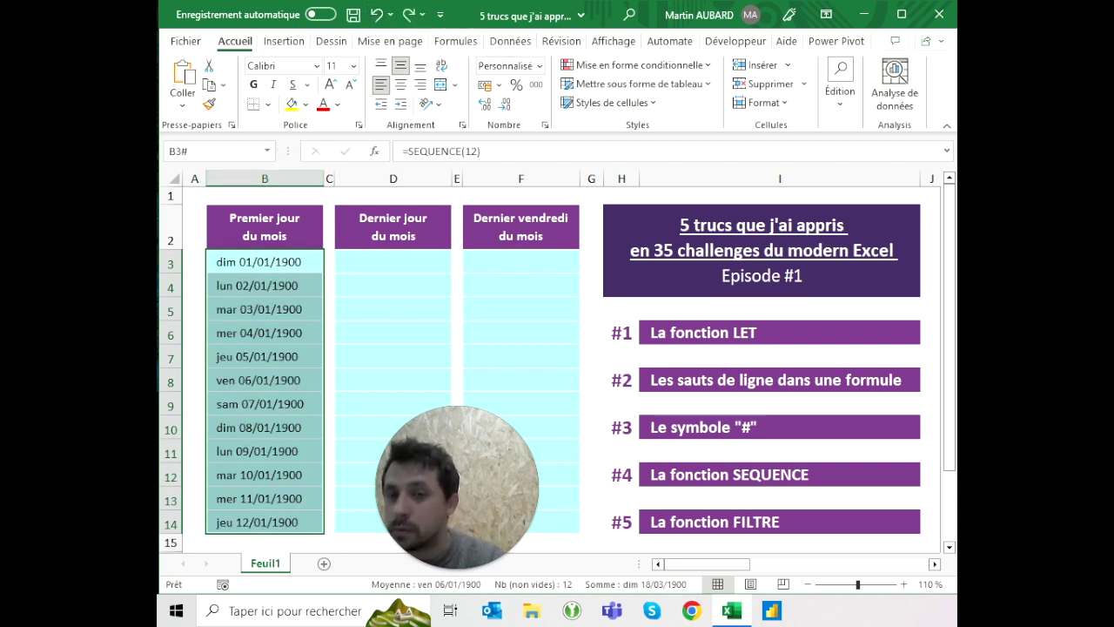
click(405, 150)
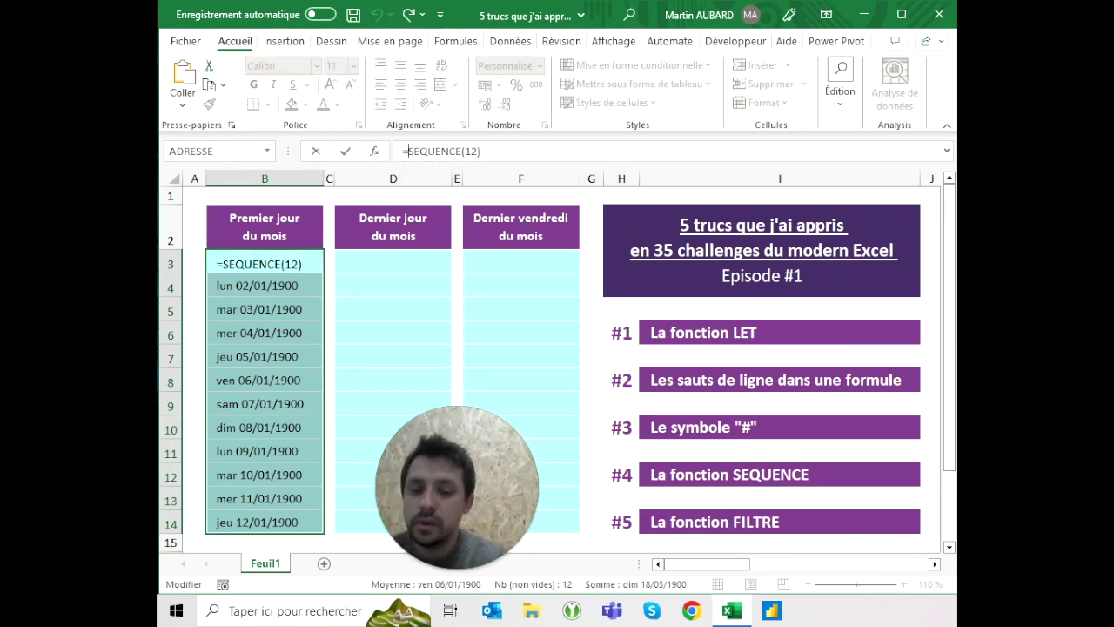
Change B3 to ="1/"&SEQUENCE(12) so it spills the texts 1/1 to 1/12
text("1/)
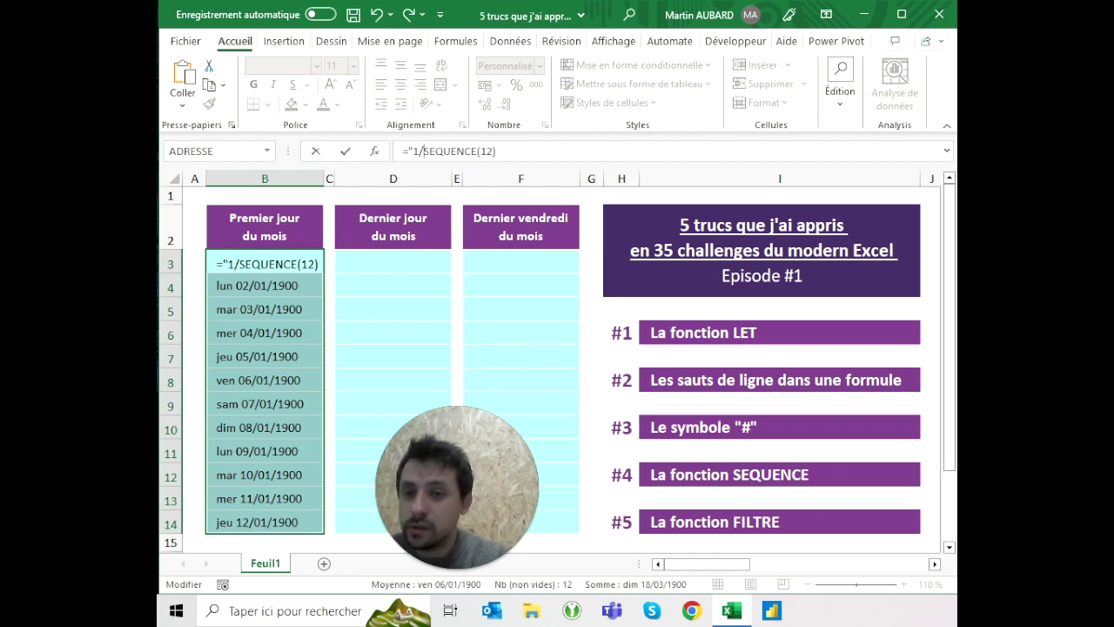
text("&)
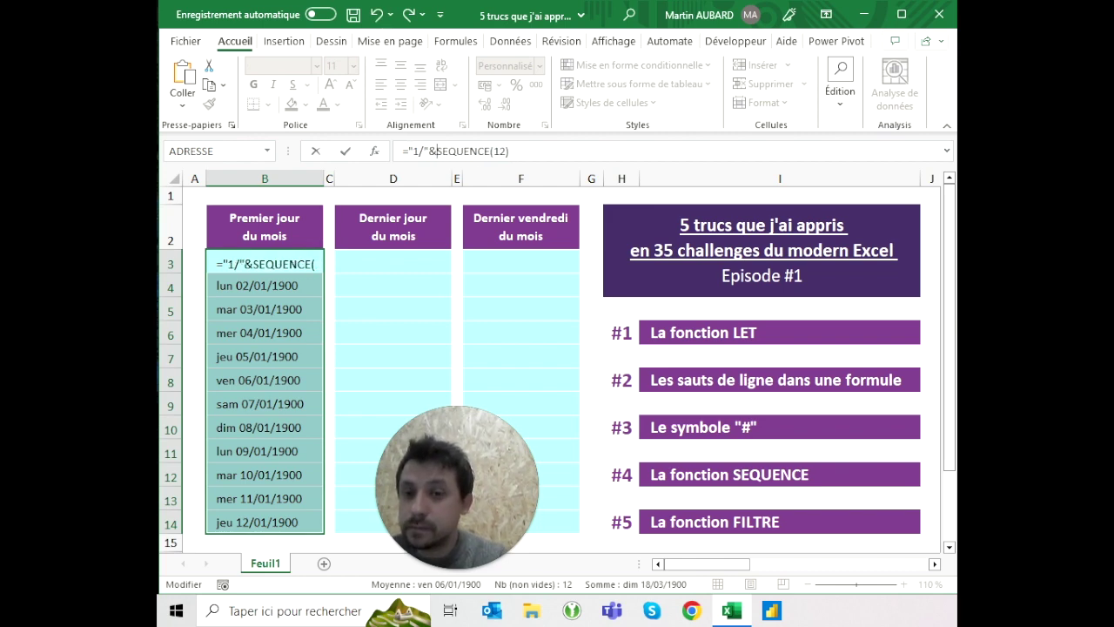
drag(405, 151, 435, 151)
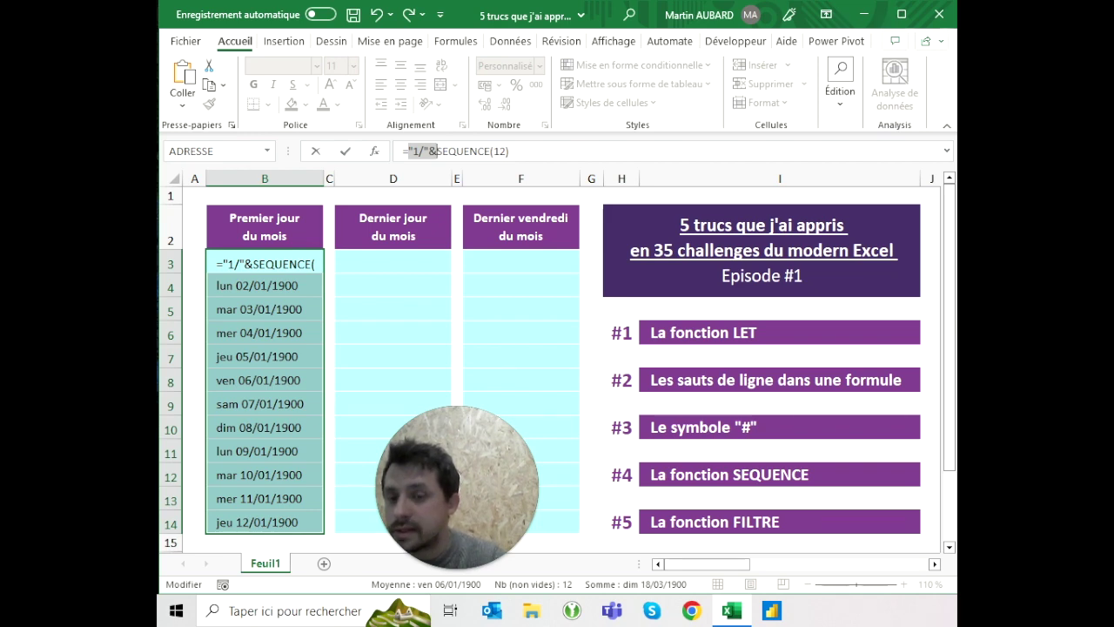
click(437, 152)
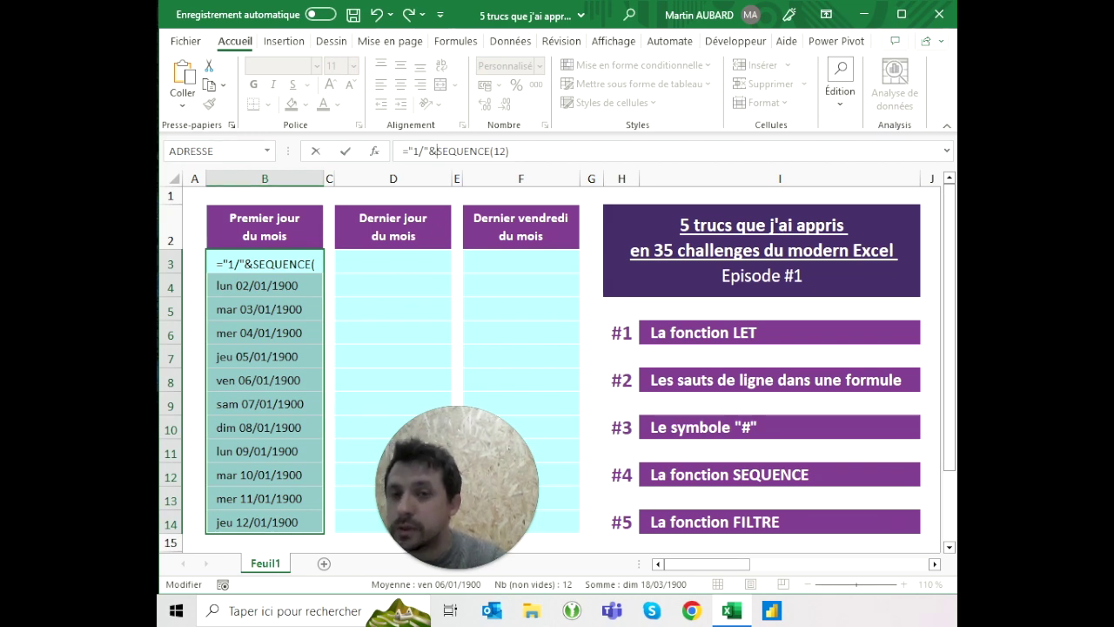
key(ctrl+Return)
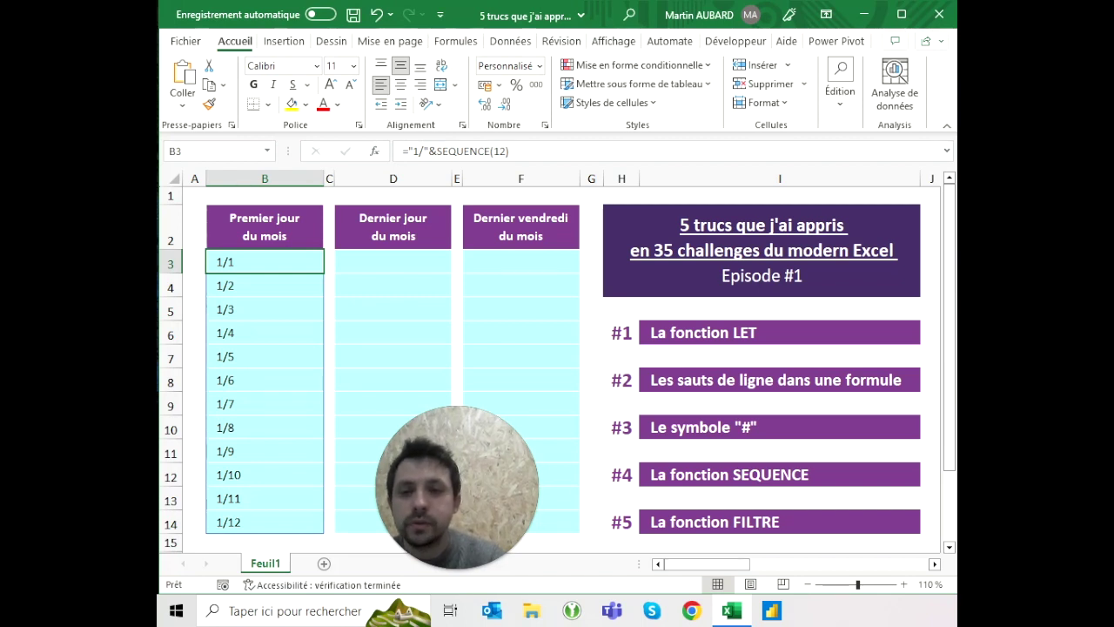
Wrap the B3 formula as =("1/"&SEQUENCE(12))+0 to get dates 01/01/2023–01/12/2023
key(F2)
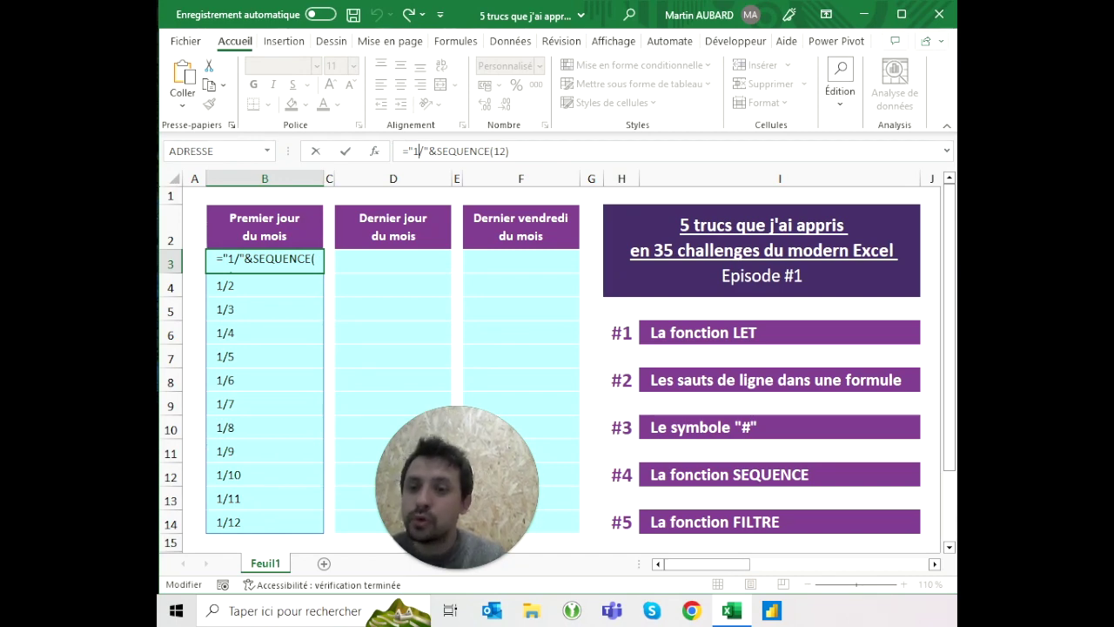
key(Escape)
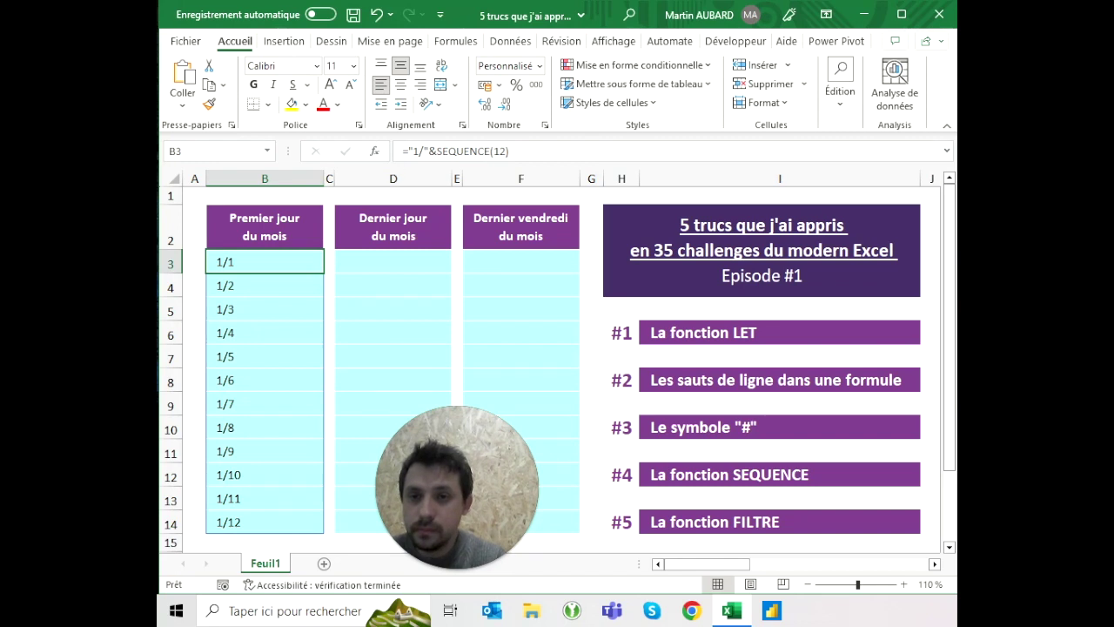
click(407, 150)
text(()
key(End)
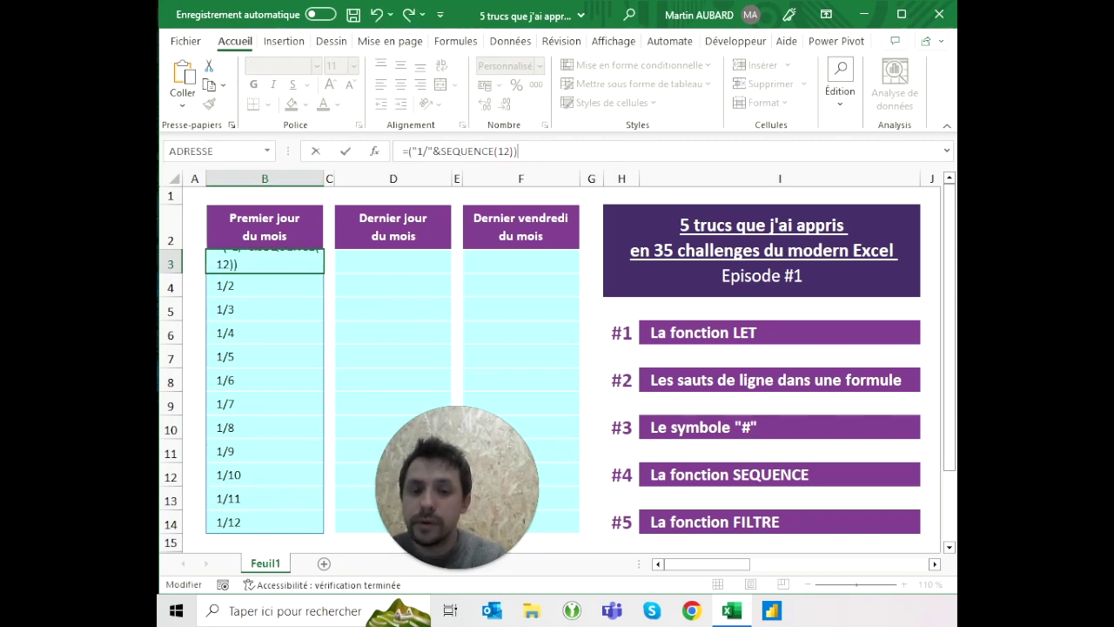
text(+0)
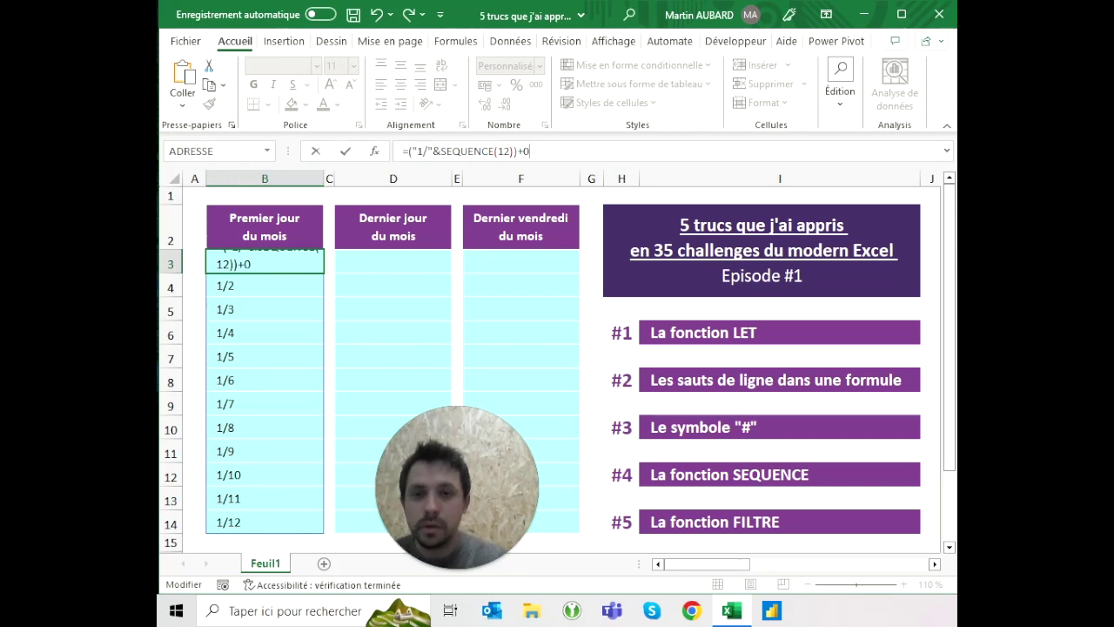
key(ctrl+Return)
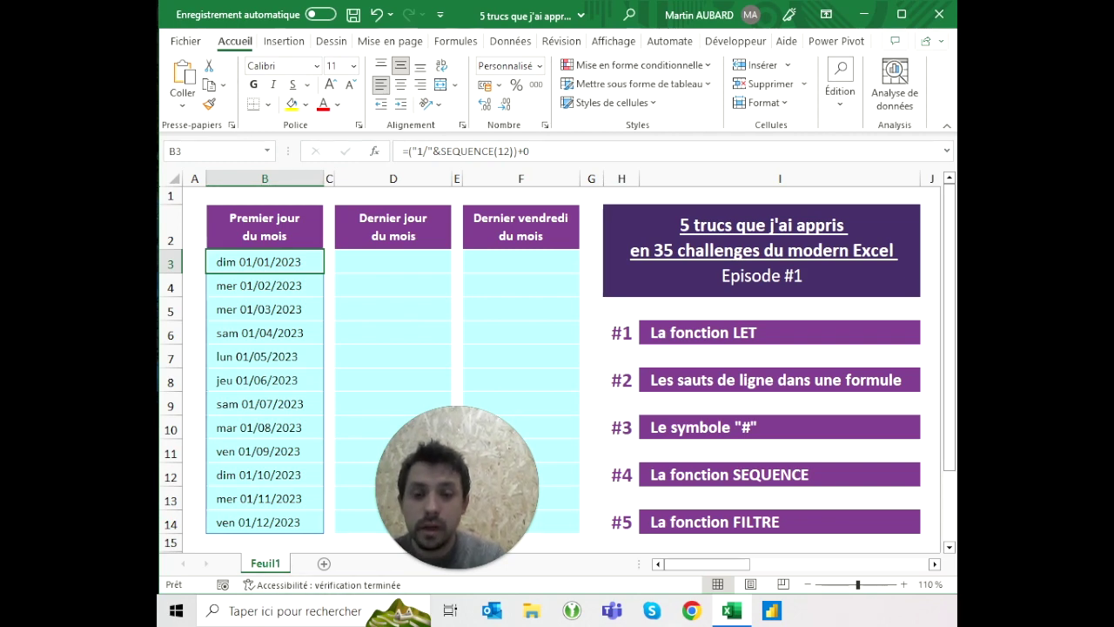
Fill the #4 'La fonction SEQUENCE' tip banner in I12 with a dark green theme colour
click(766, 475)
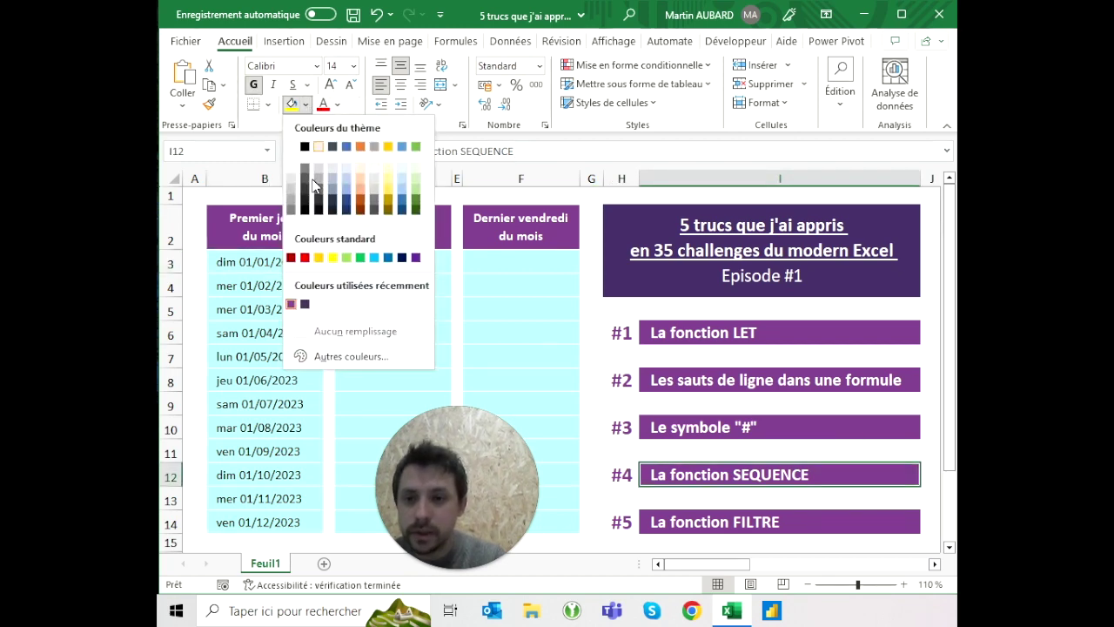
click(416, 147)
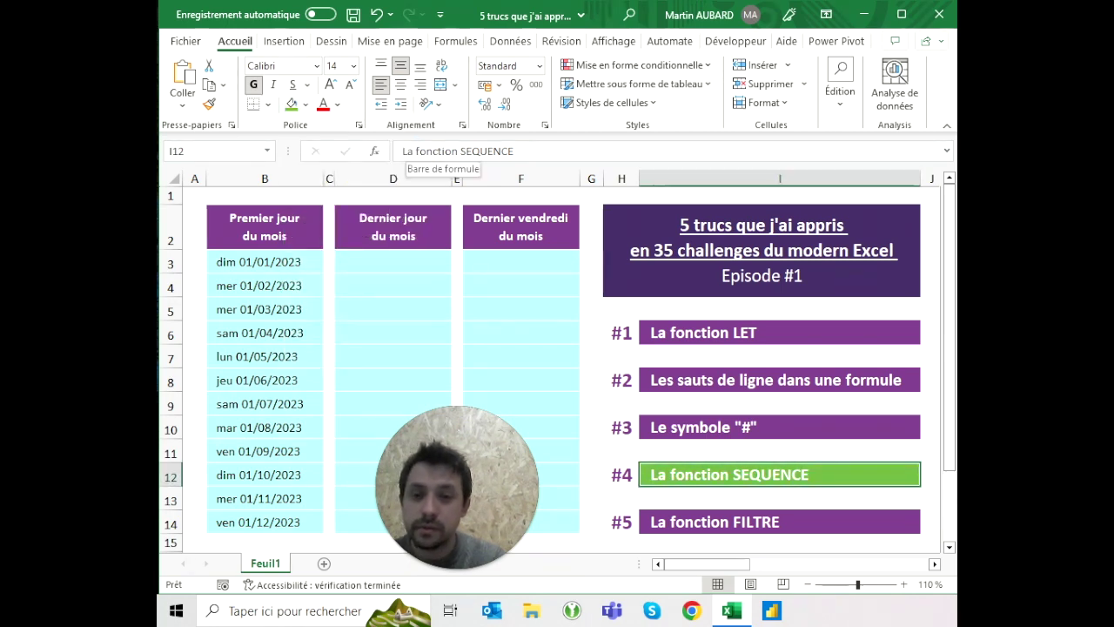
click(307, 104)
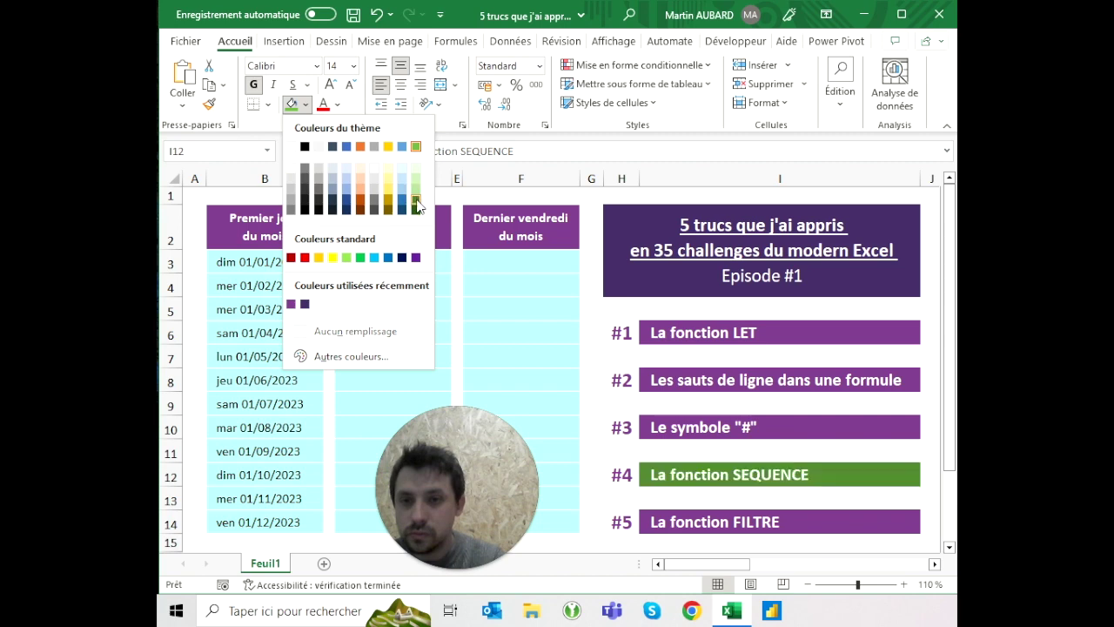
click(416, 206)
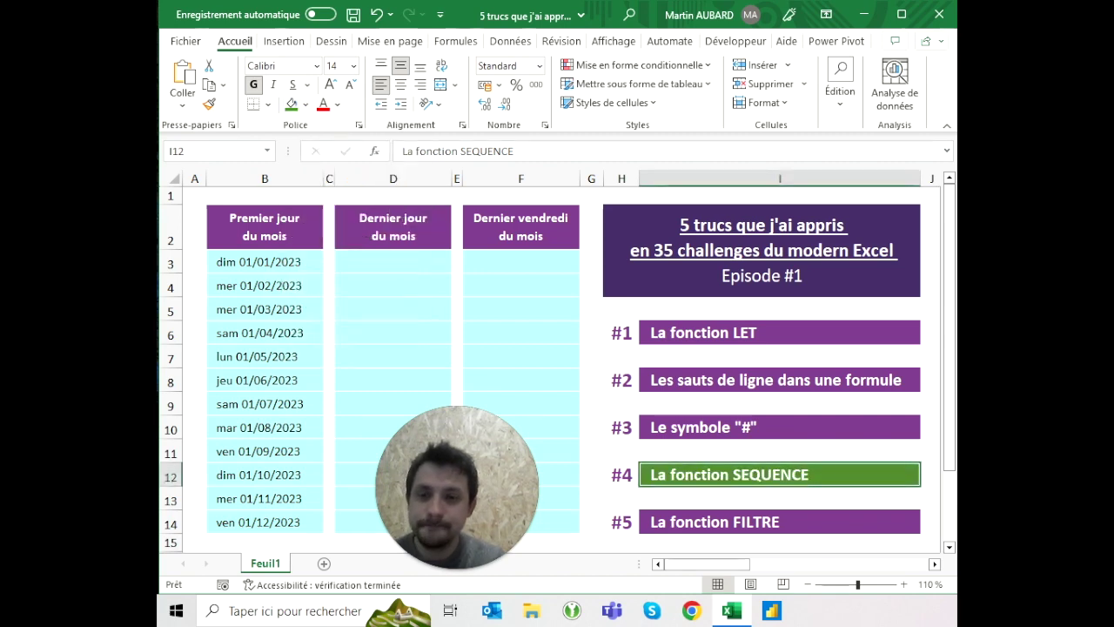
click(392, 308)
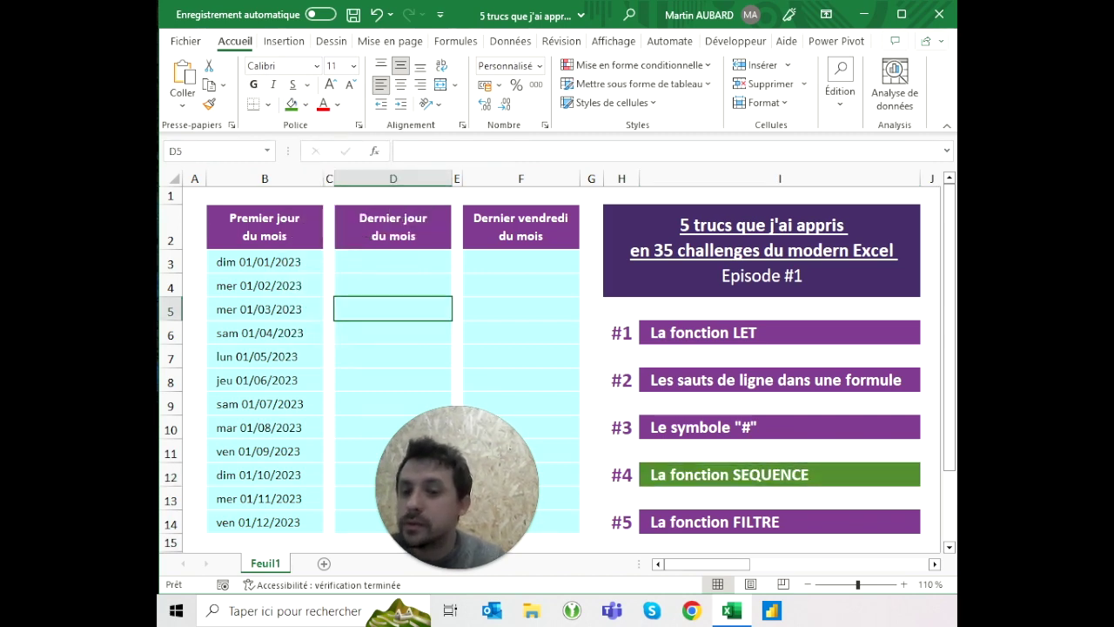
click(265, 261)
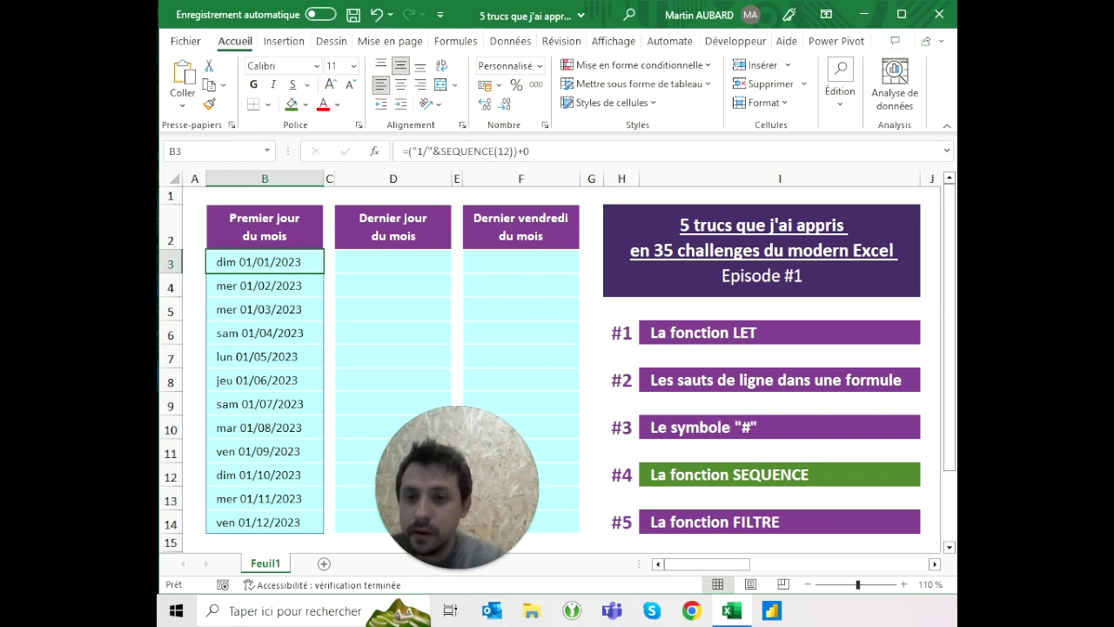
key(Right)
key(Right)
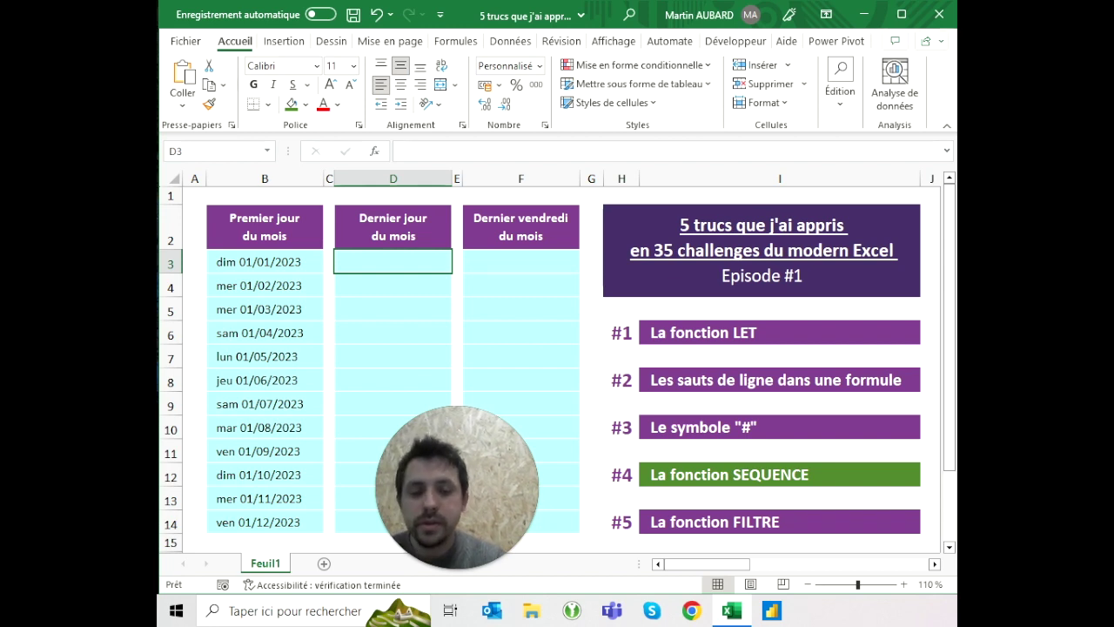
text(=)
click(265, 261)
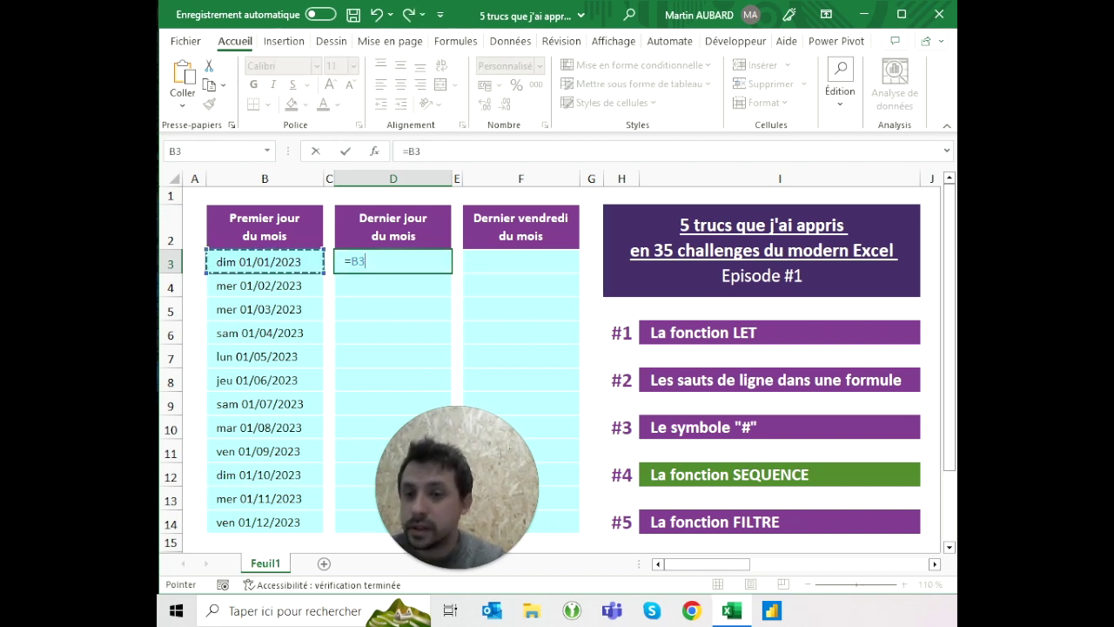
key(BackSpace)
key(BackSpace)
text(fin)
key(Tab)
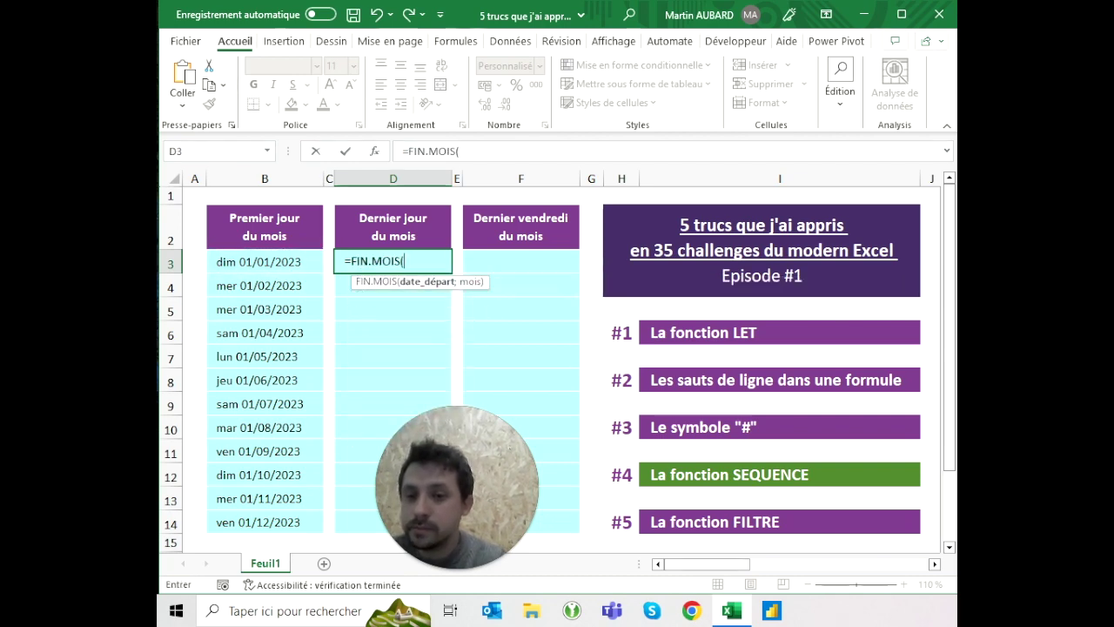
click(264, 261)
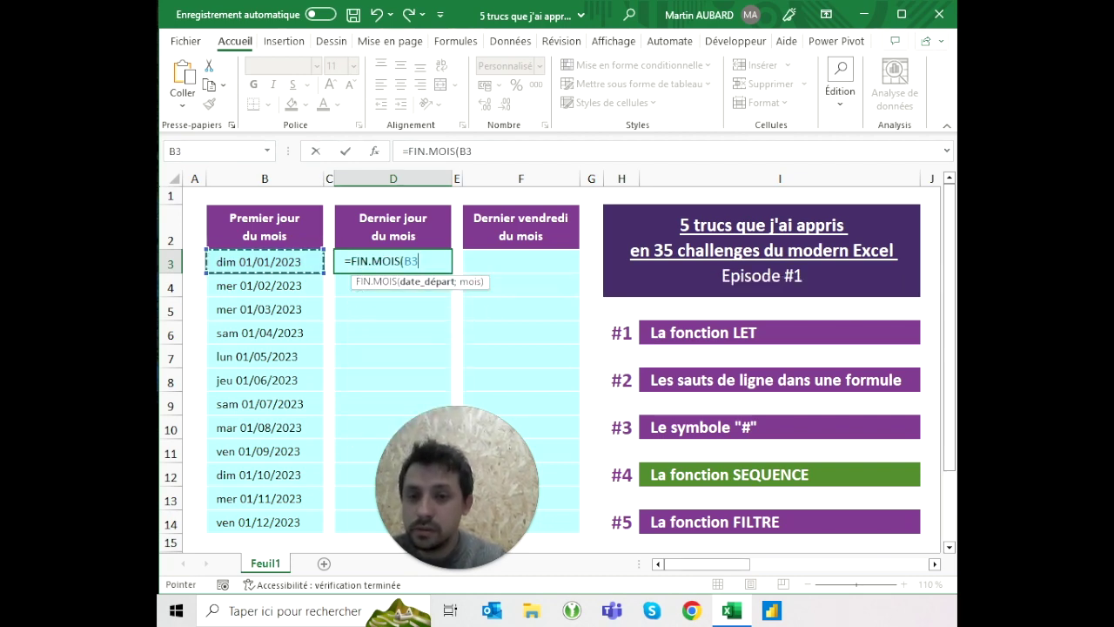
text(;0)
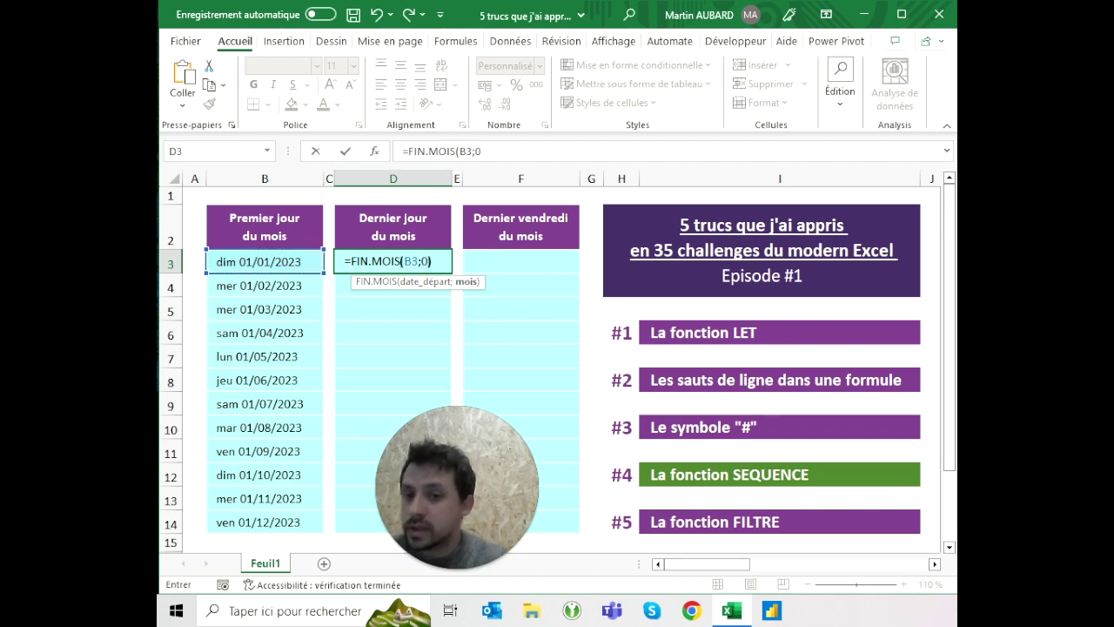
key(Return)
click(393, 261)
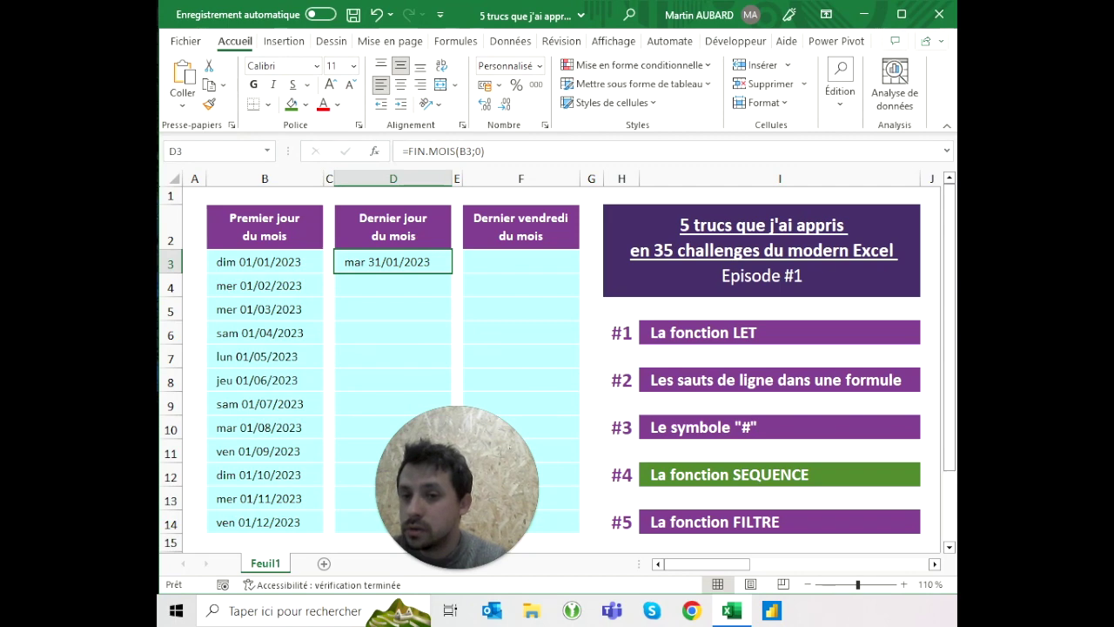
click(264, 261)
click(393, 261)
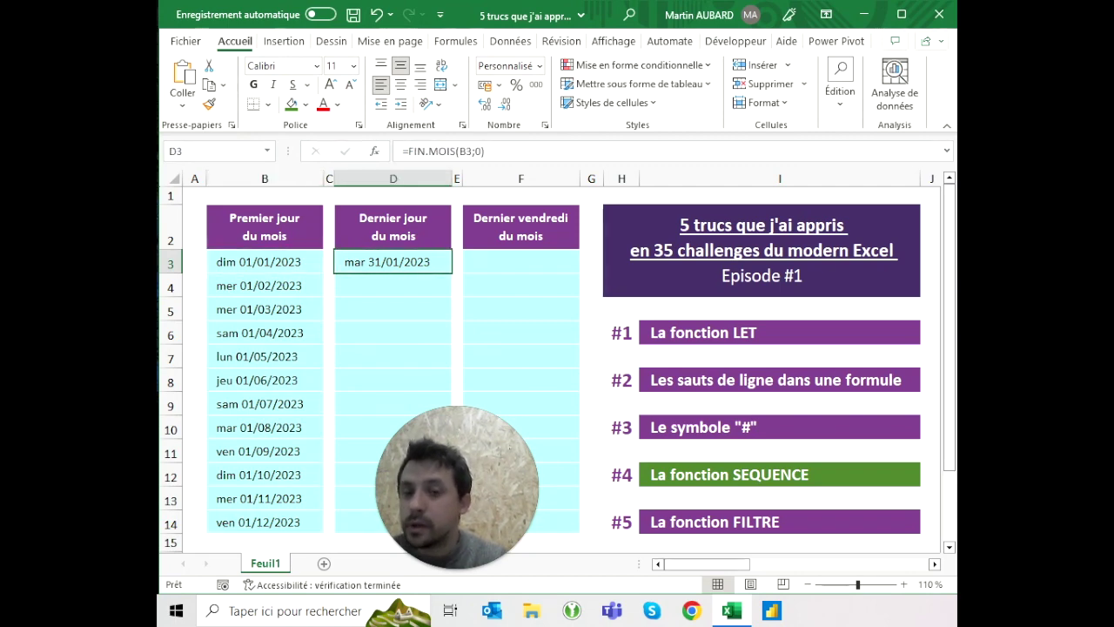
key(Delete)
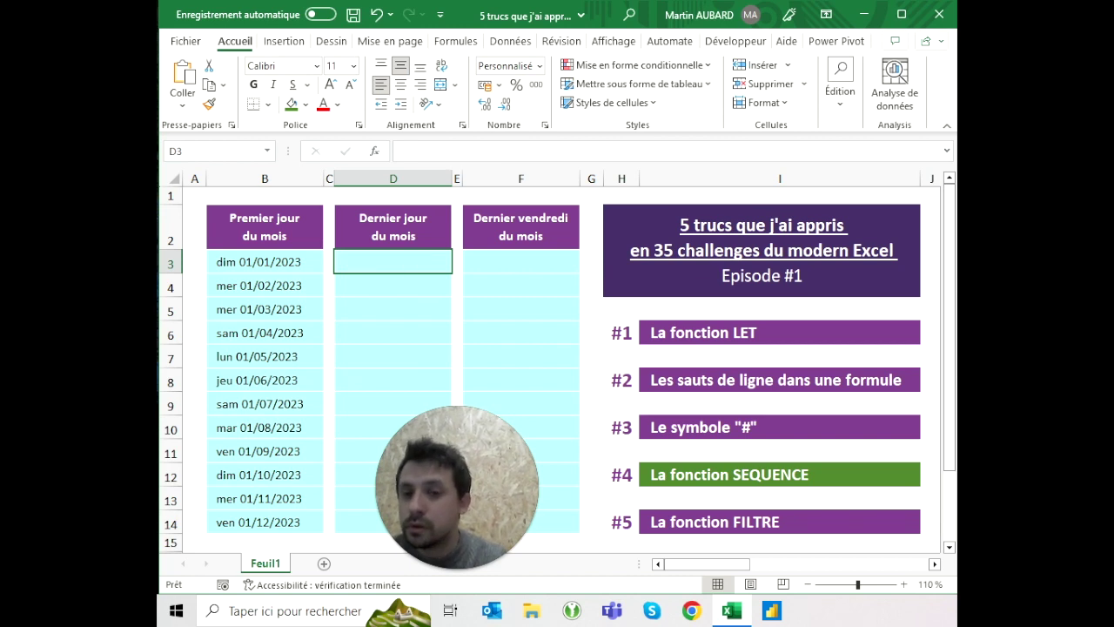
Enter =B3# in D3 to spill all the first-day dates into Dernier jour du mois
text(=)
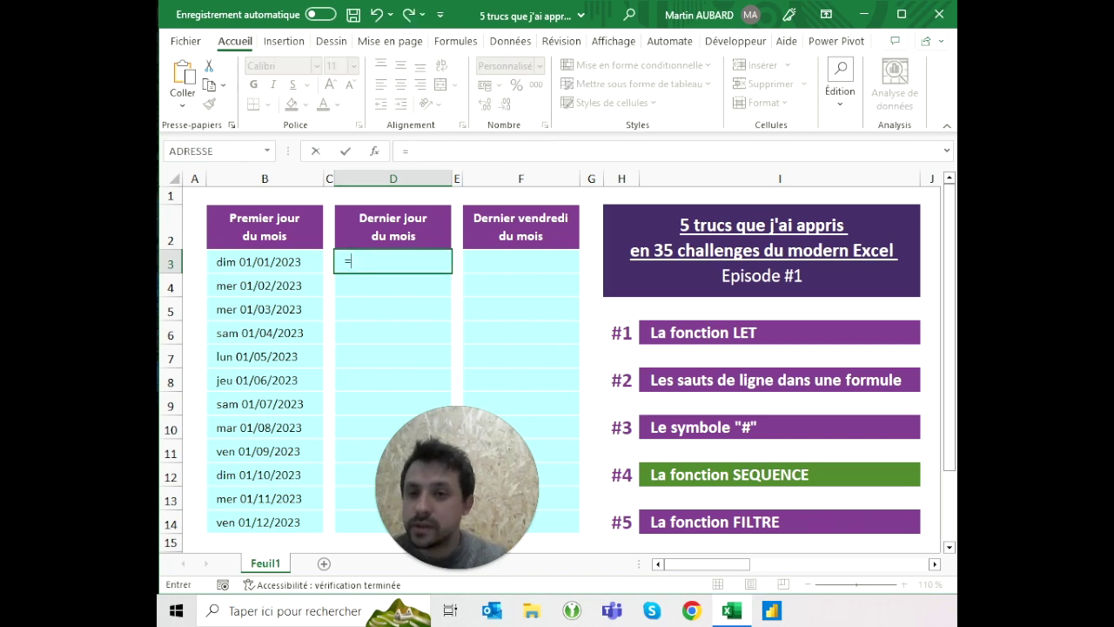
click(264, 261)
text(#)
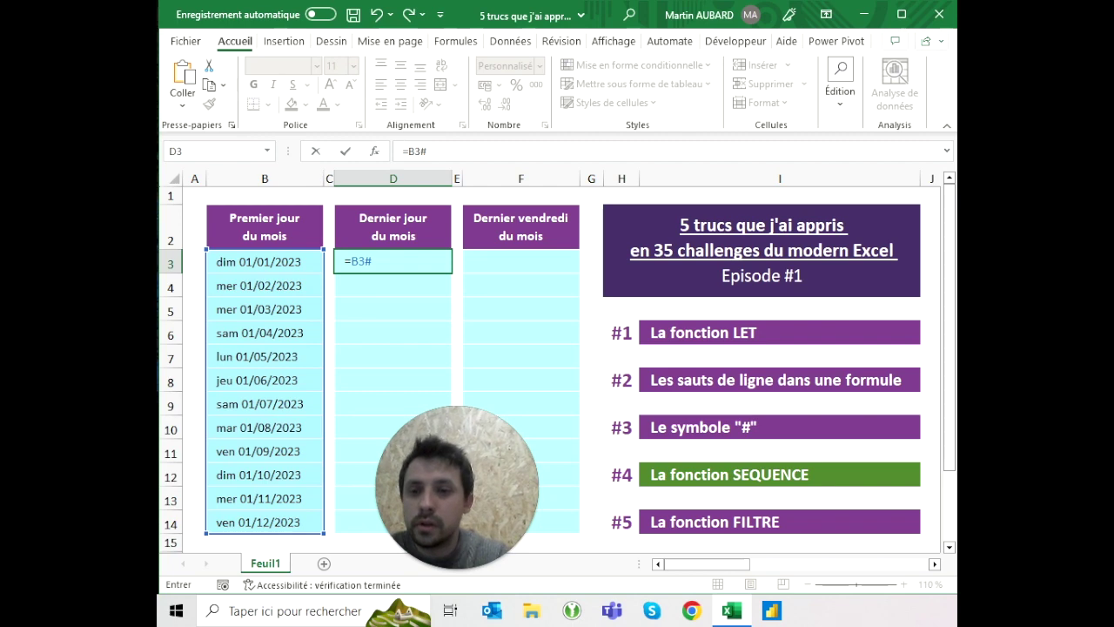
key(BackSpace)
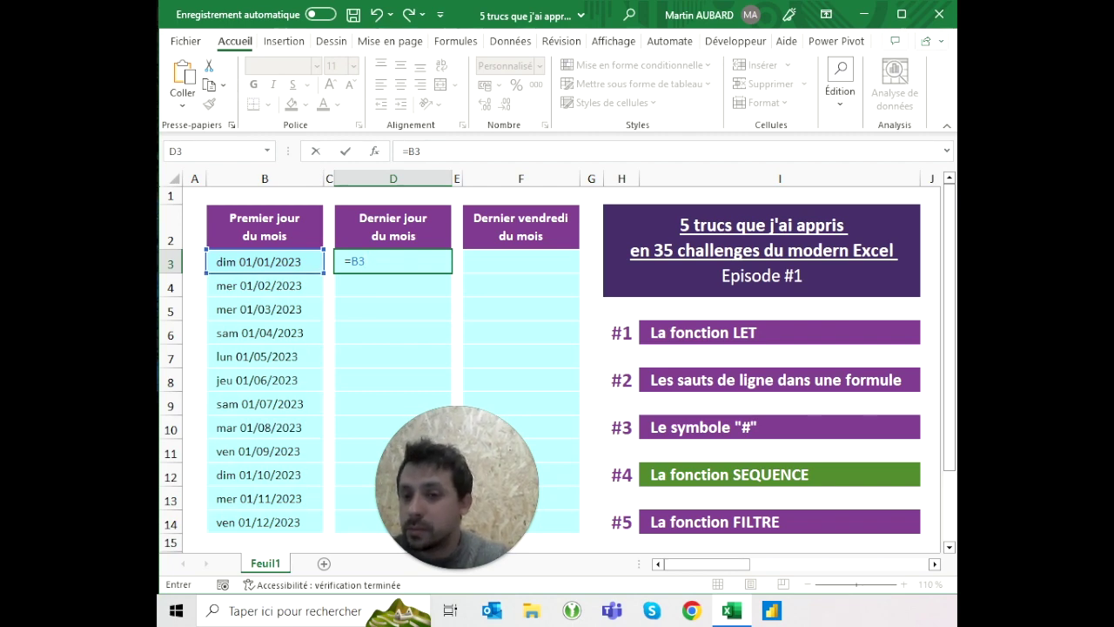
text(#)
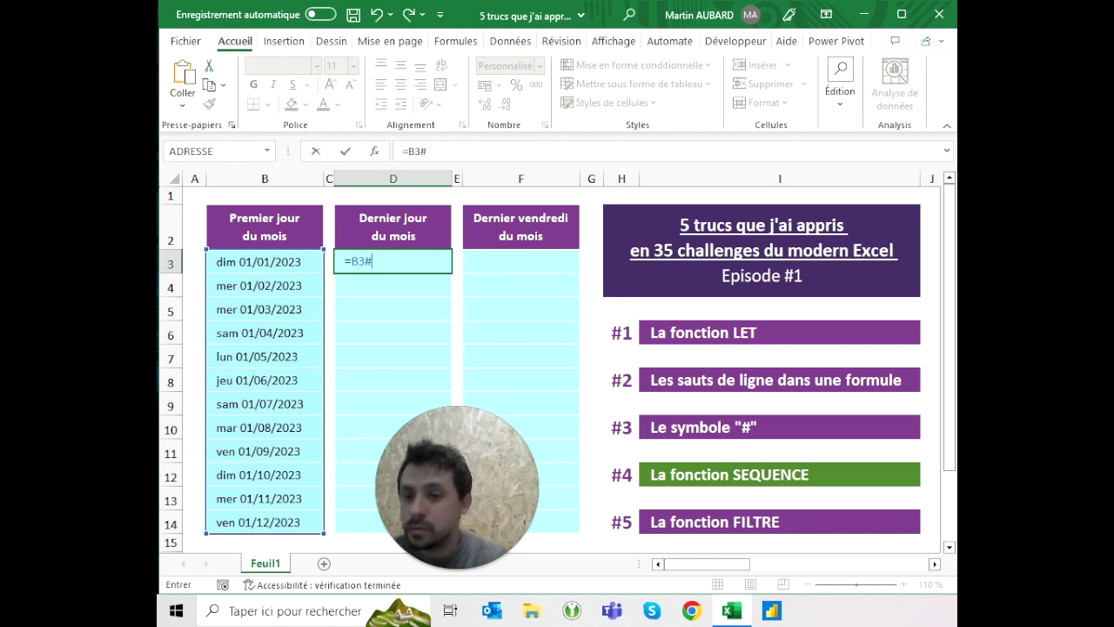
key(ctrl+Return)
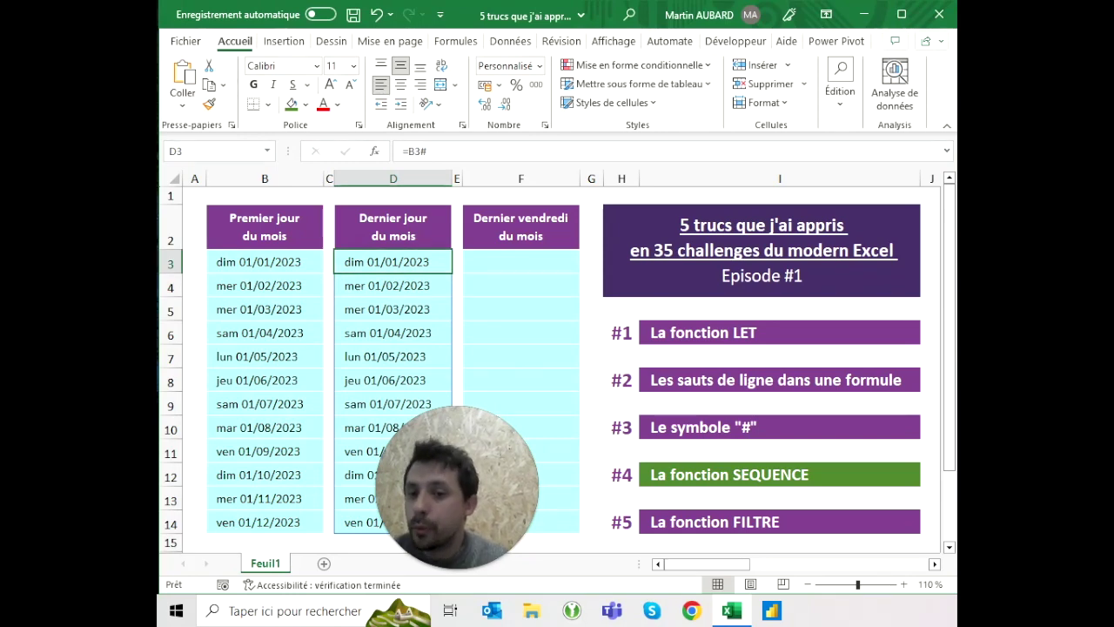
Change D3 to =B3#+31 to shift the spilled dates forward 31 days
key(F2)
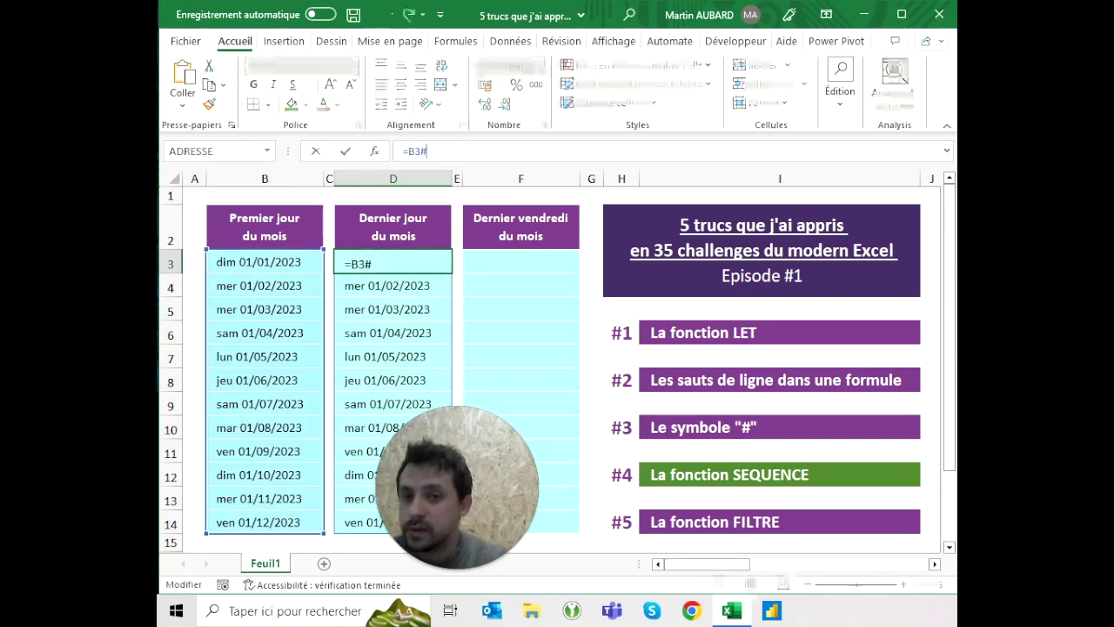
text(+31)
key(Return)
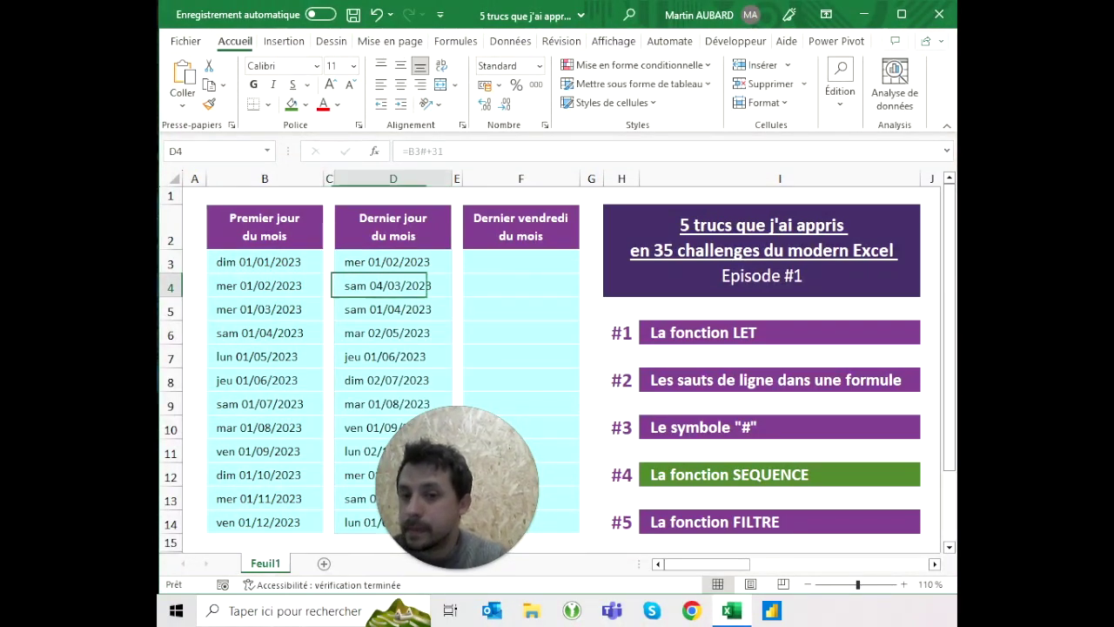
Remove the 31 from D3's formula and start rewriting it with FIN.MOIS
click(392, 262)
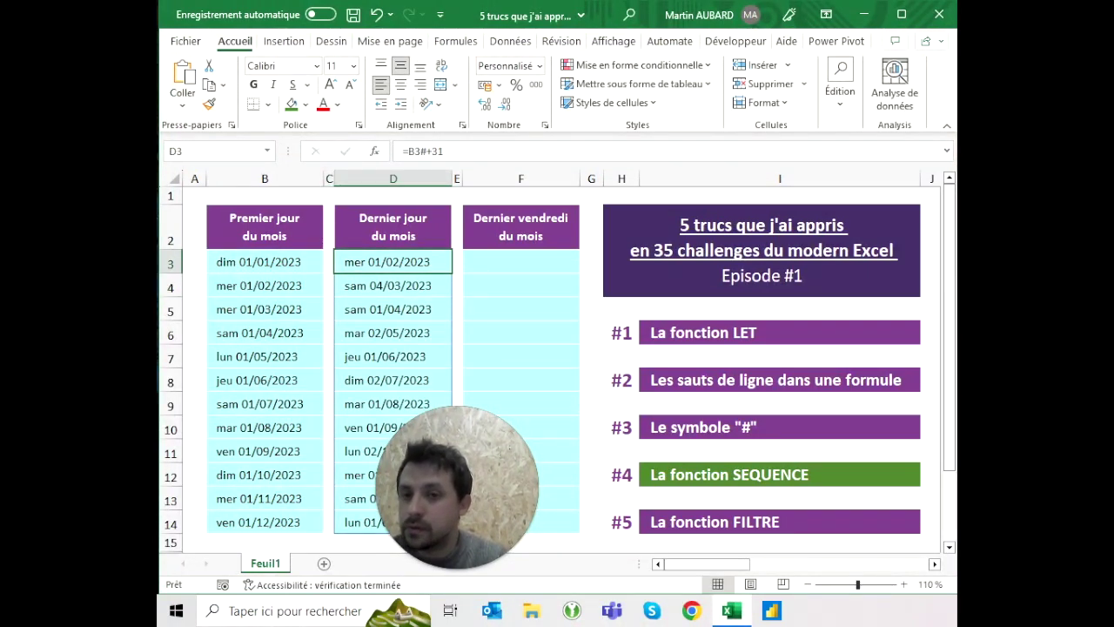
key(F2)
key(BackSpace)
key(BackSpace)
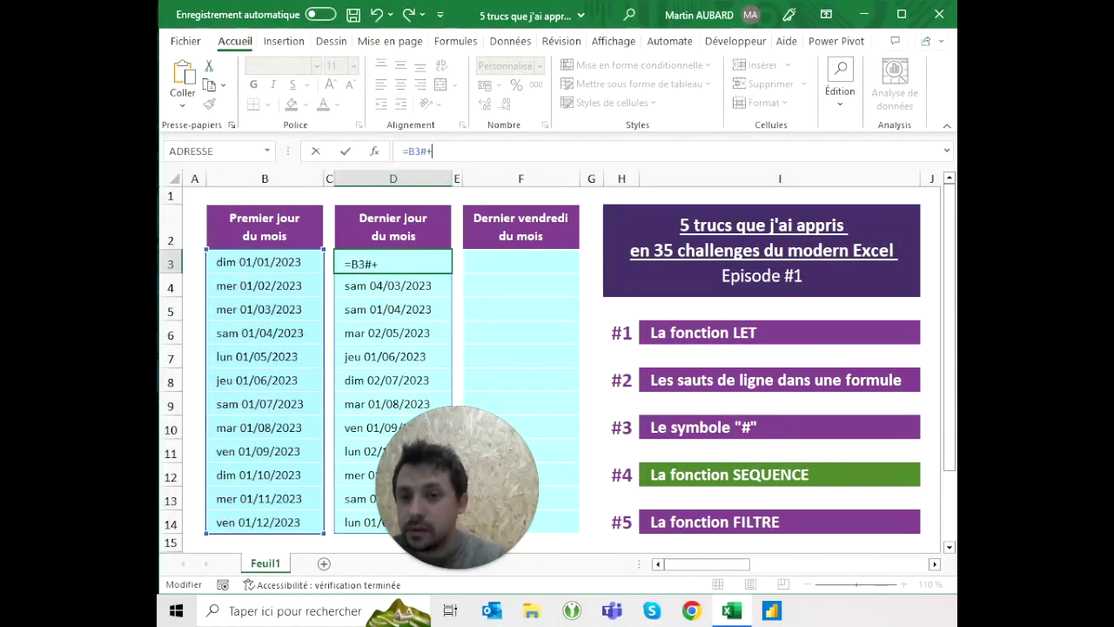
key(BackSpace)
key(Left)
key(Left)
key(Left)
text(fin)
Finish D3 as =FIN.MOIS(B3#+0;0), fixing #VALEUR!, to spill month-ends 31/01–31/12/2023
key(Tab)
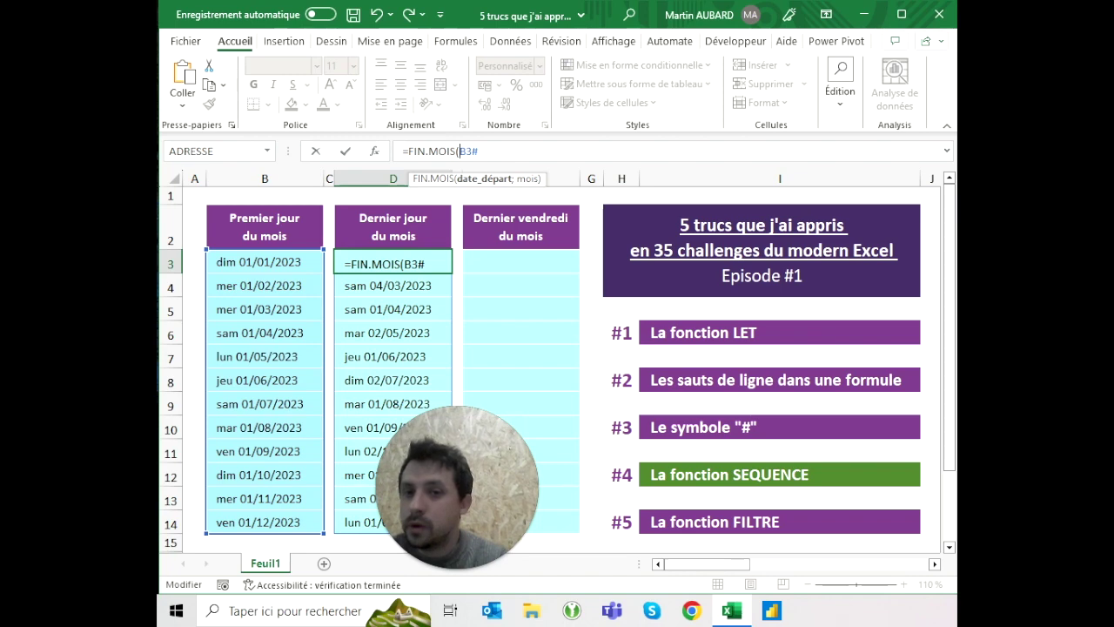
text(;0))
key(ctrl+Return)
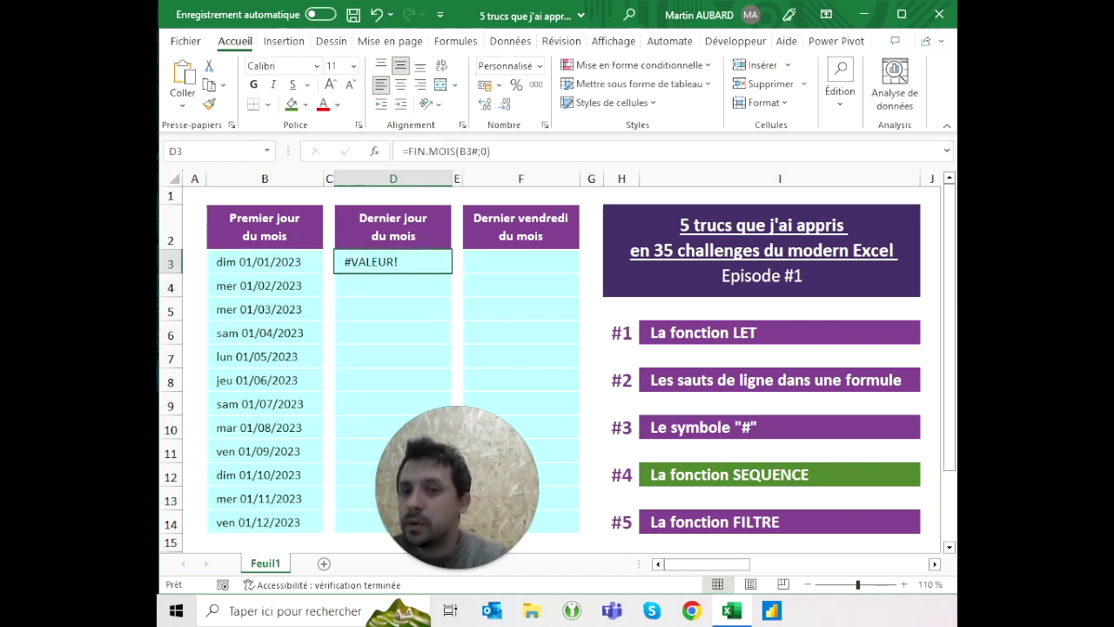
key(F2)
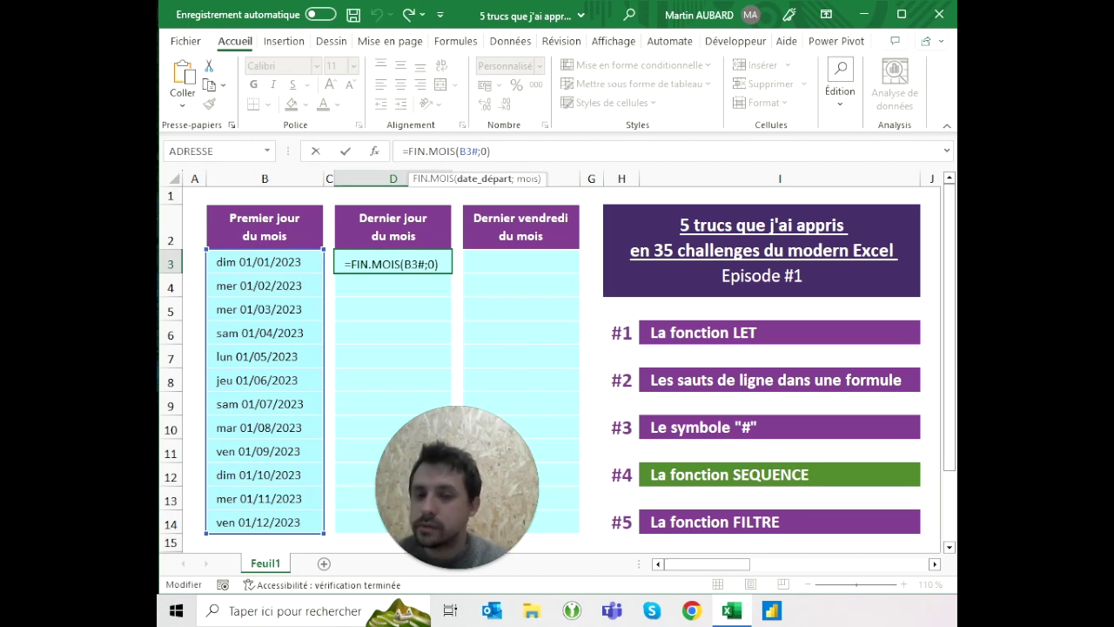
text(+)
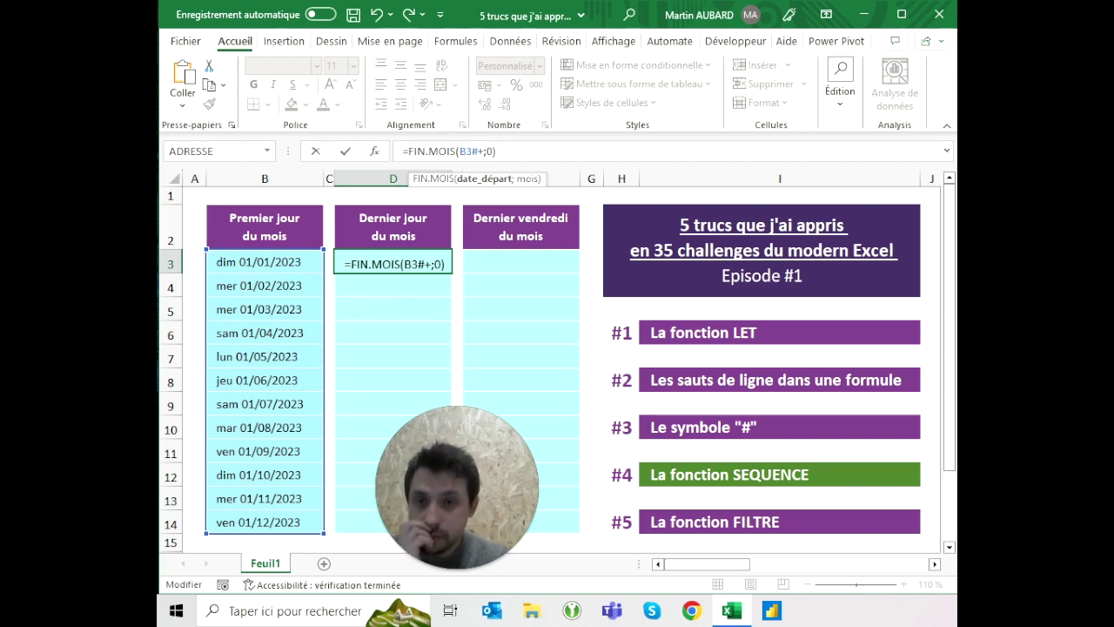
key(BackSpace)
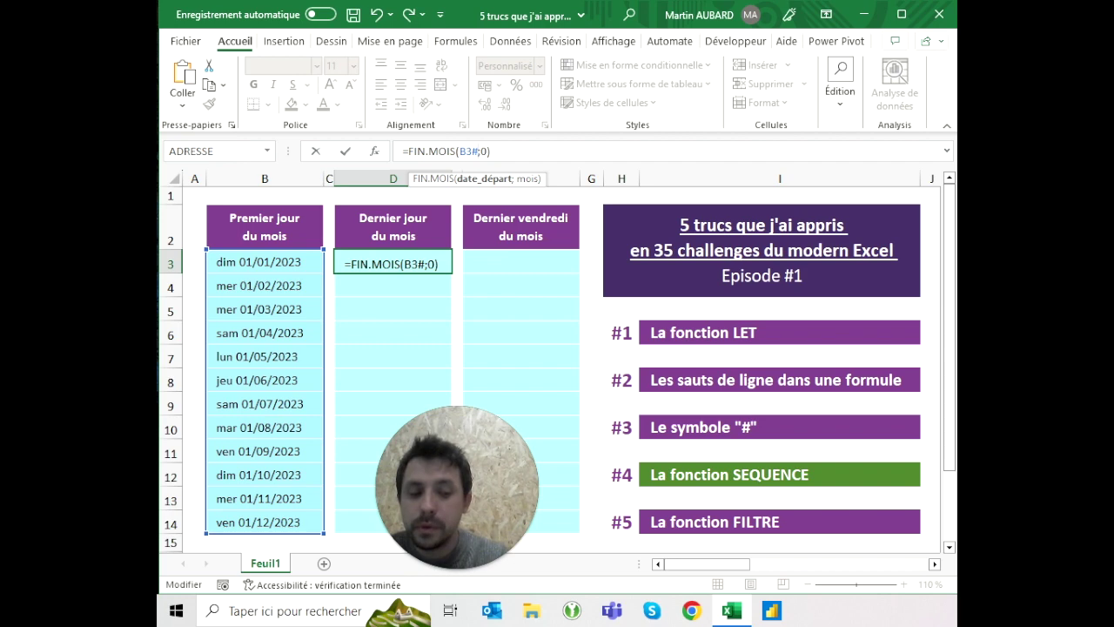
text(+0)
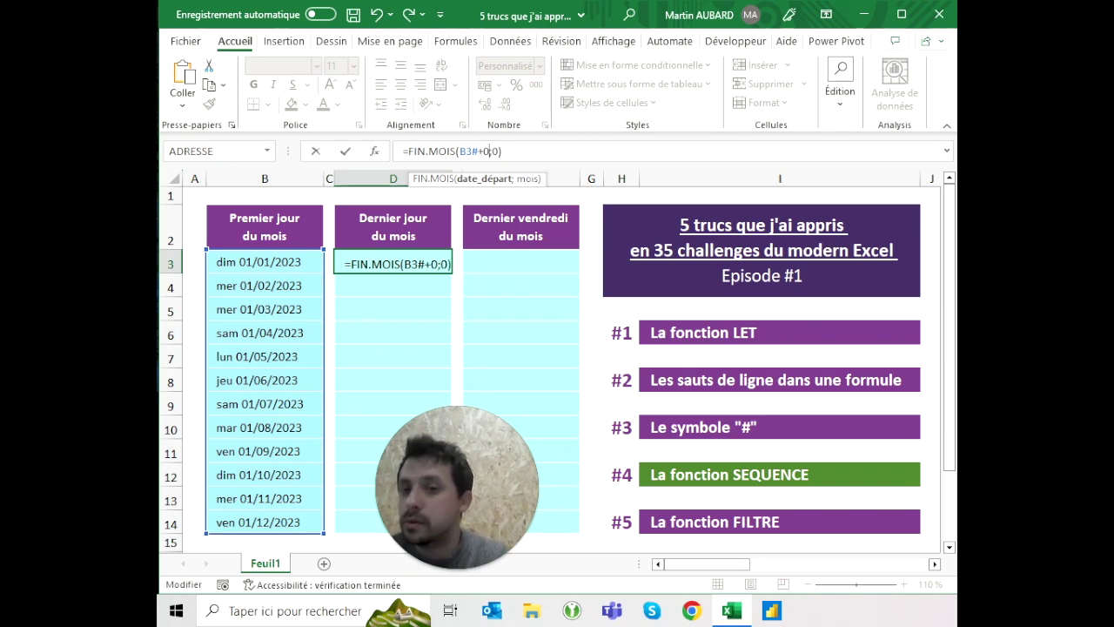
key(ctrl+Return)
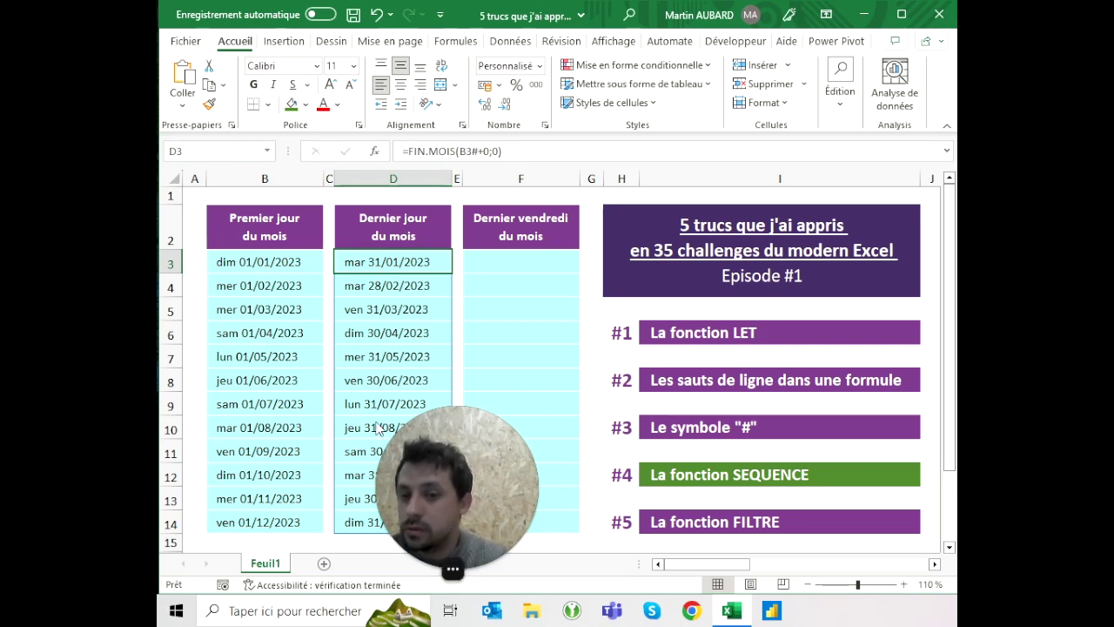
click(264, 261)
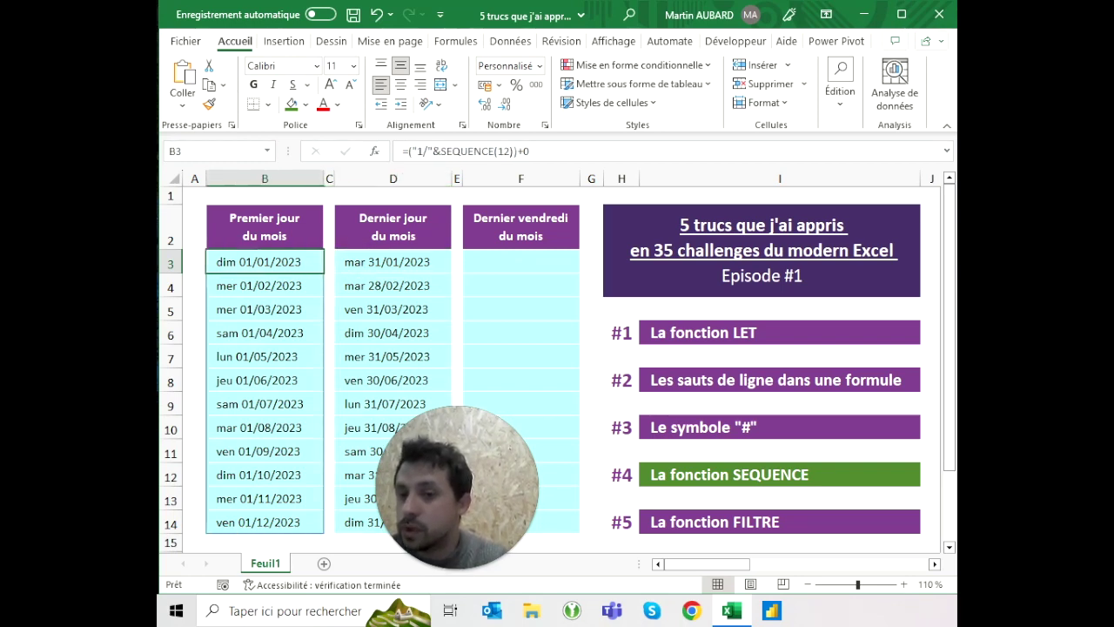
Inspect the spilled start-date and end-of-month formulas in columns B and D
click(263, 285)
click(392, 286)
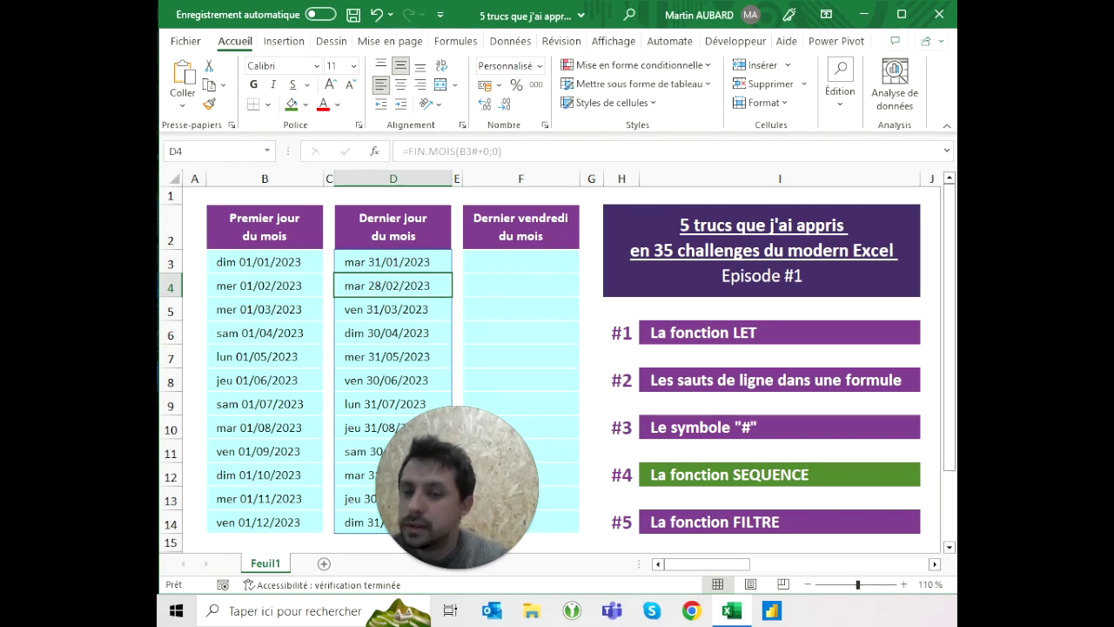
mouse_move(476, 494)
mouse_down()
mouse_move(607, 493)
mouse_move(340, 493)
mouse_up()
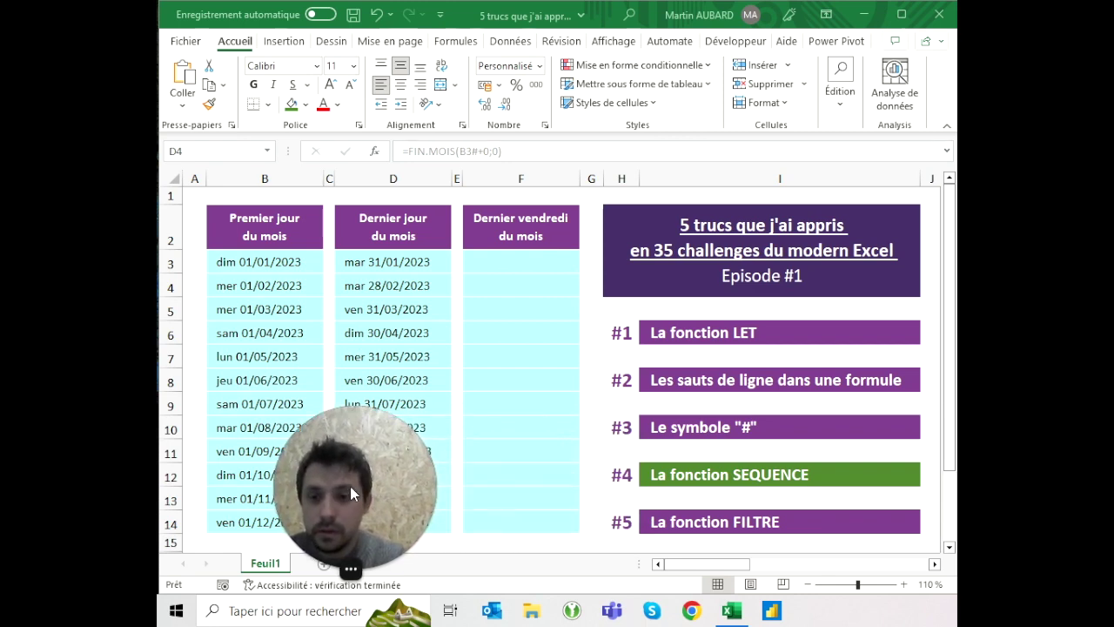
click(393, 285)
click(521, 261)
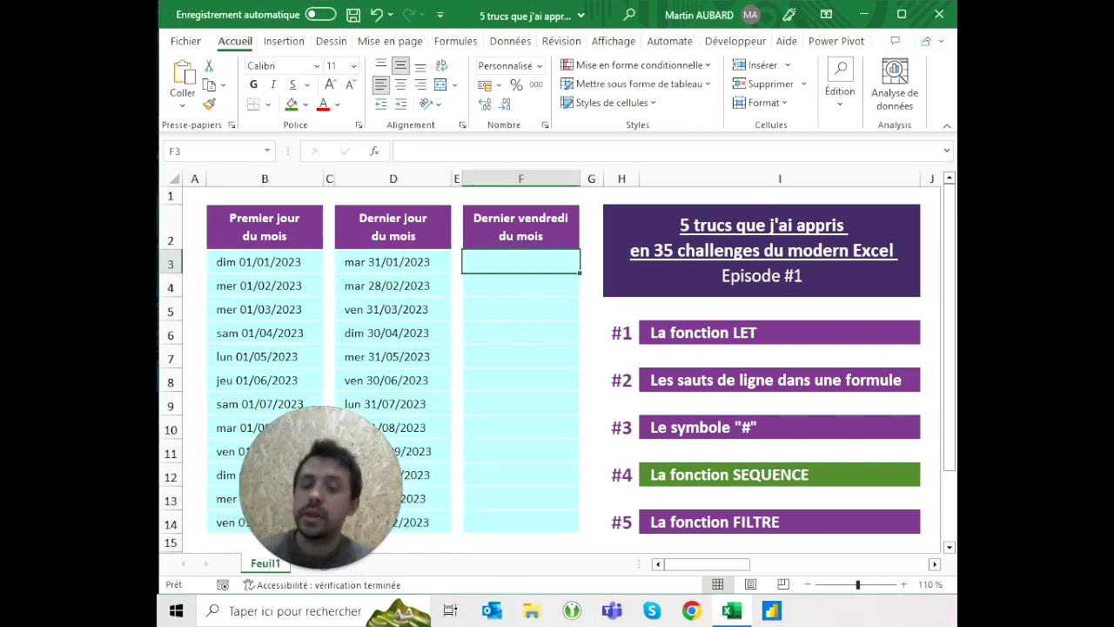
Give the #3 'Le symbole "#"' banner in I10 a green fill
click(779, 427)
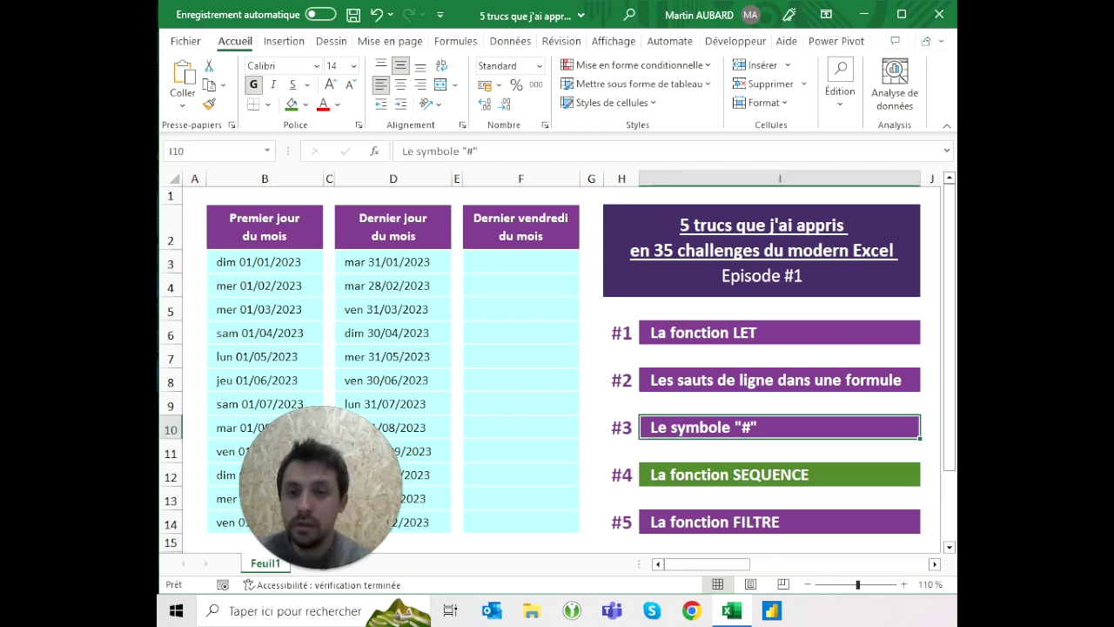
click(293, 106)
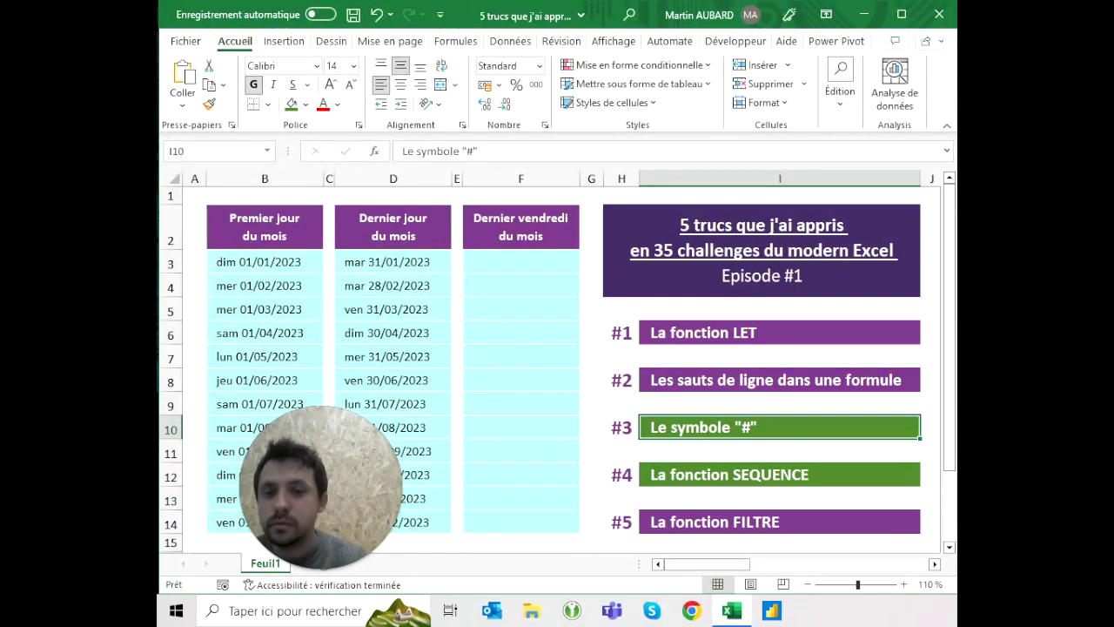
click(520, 261)
text(=)
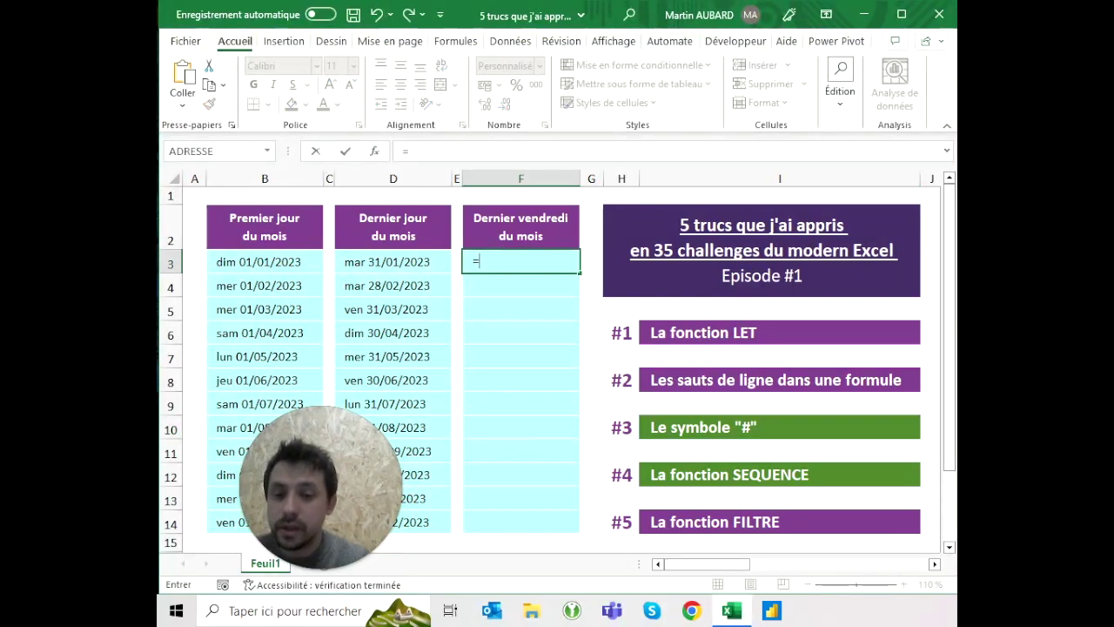
text(s)
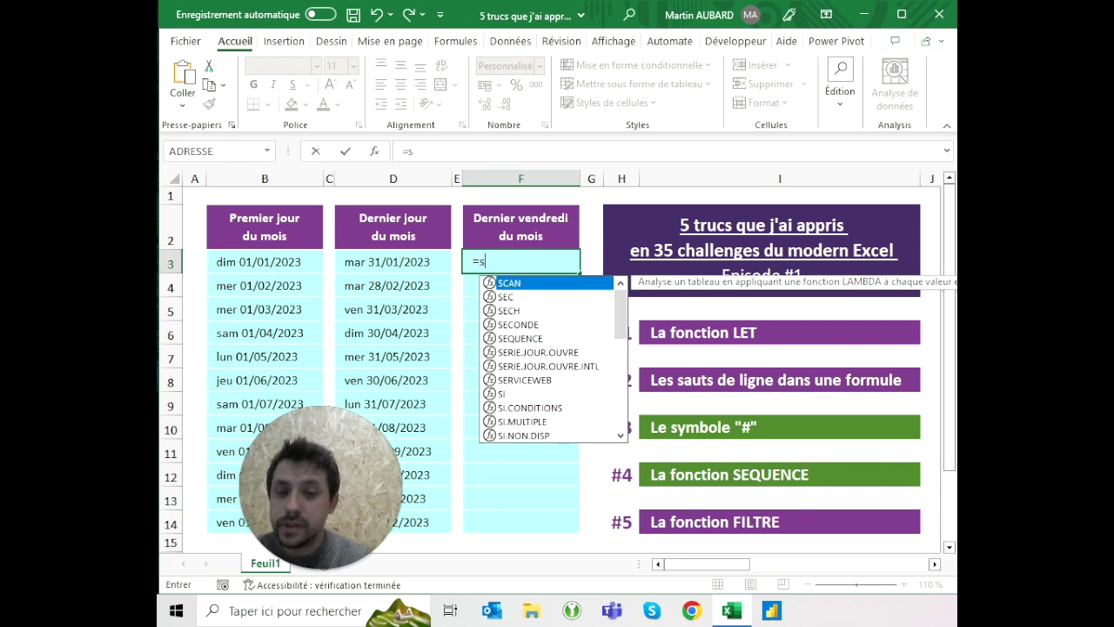
text(e)
Enter =SERIE.JOUR.OUVRE.INTL(D3+1;-1;"1111011") in F3, returning ven 27/01/2023
key(Down)
key(Down)
key(Down)
key(Down)
key(Down)
key(Tab)
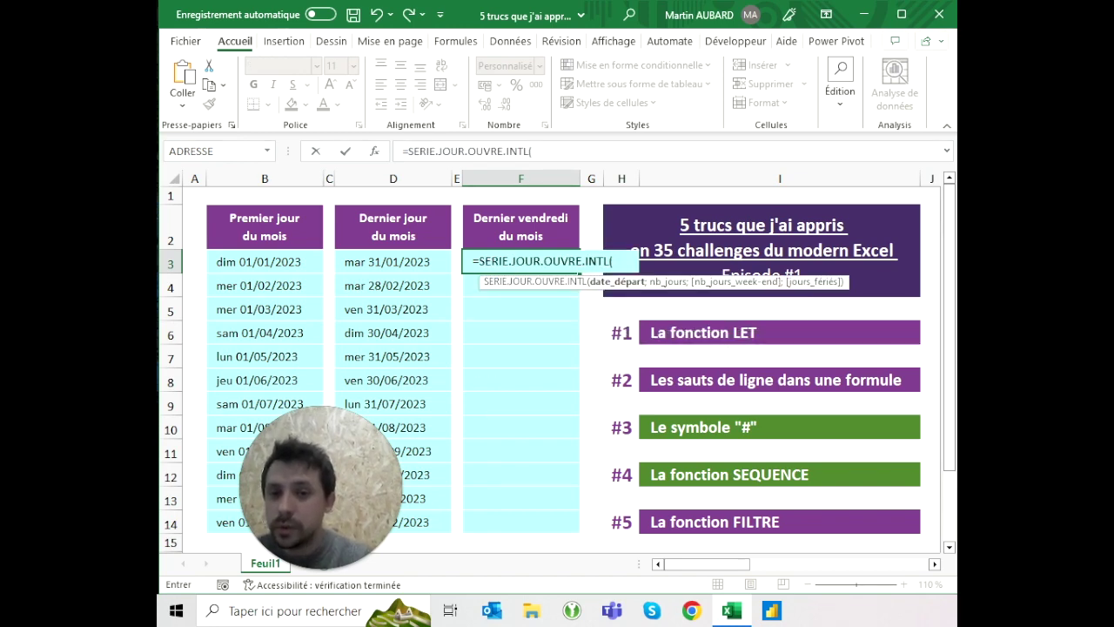
click(393, 261)
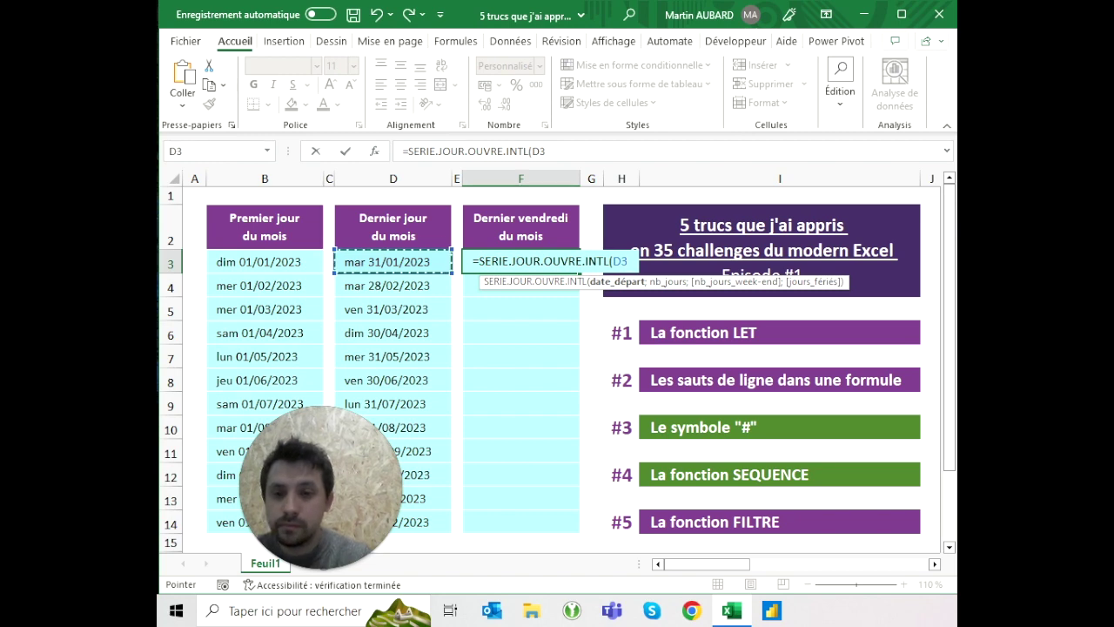
text(+1;)
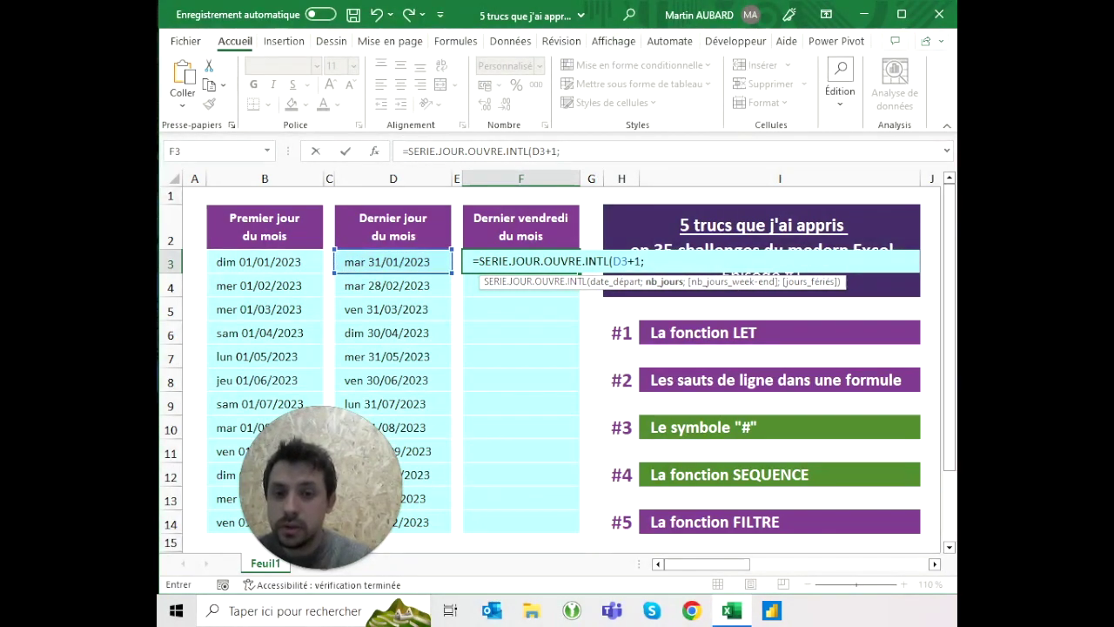
text(-1)
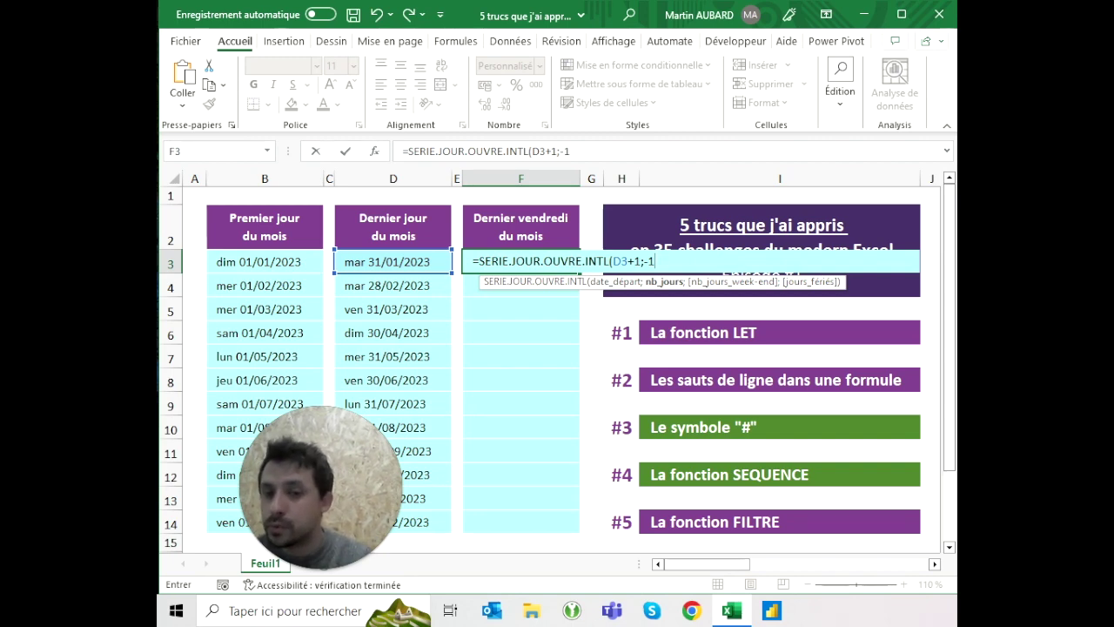
text(;)
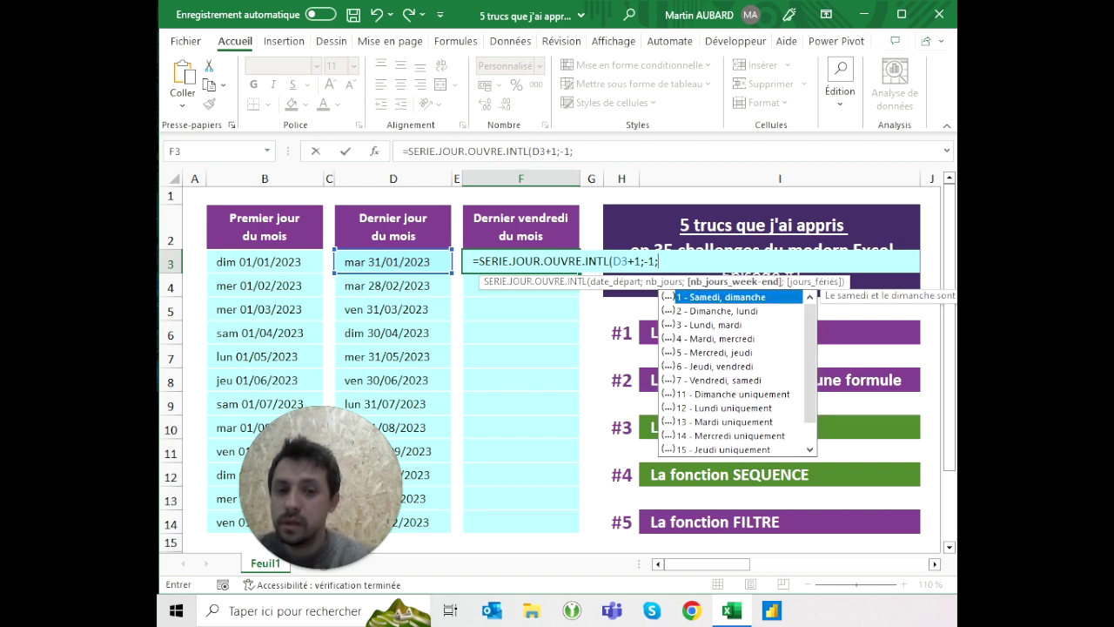
text("1111011)
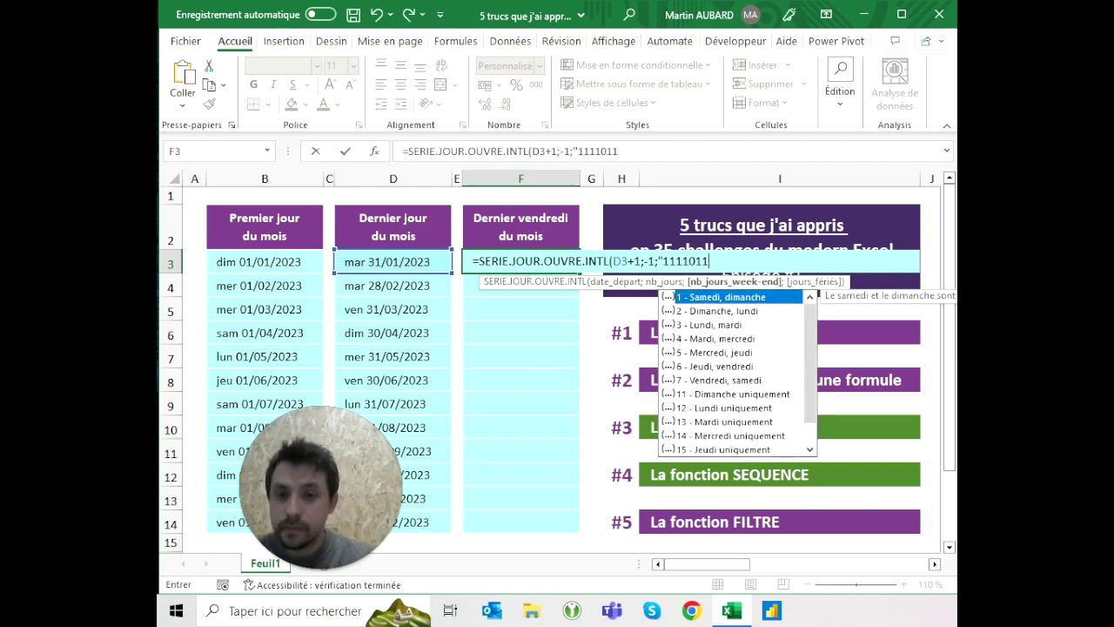
text("))
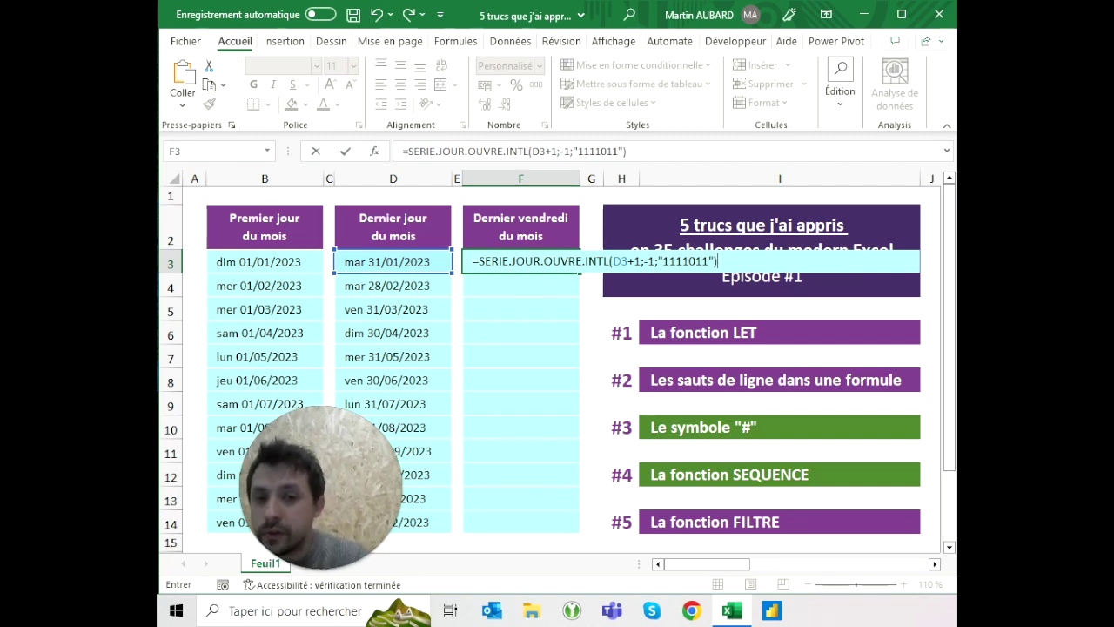
click(689, 261)
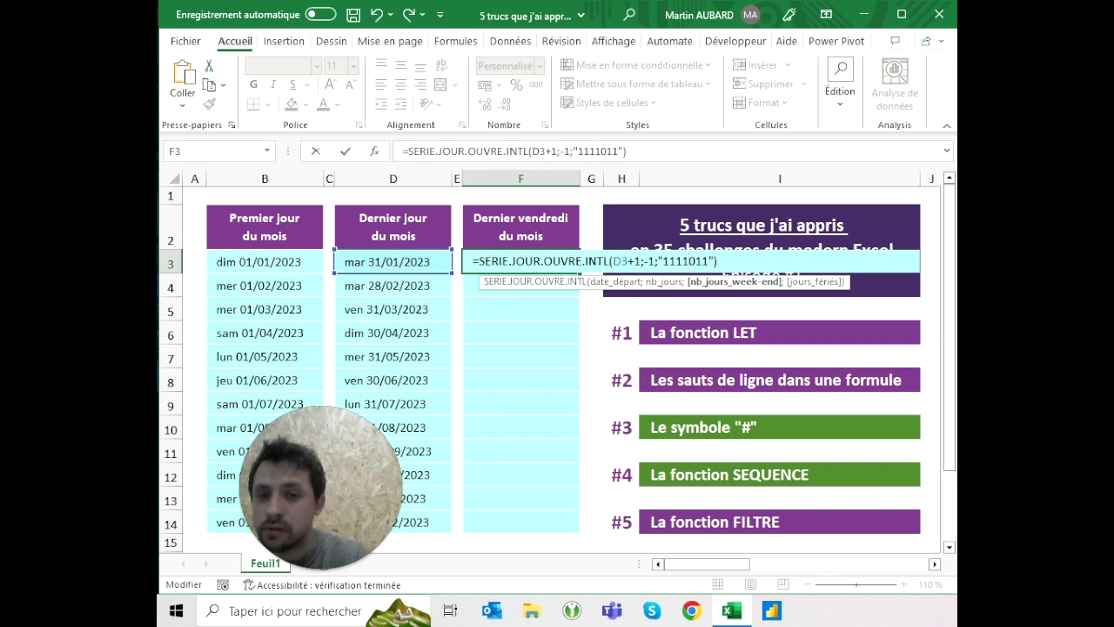
key(ctrl+Return)
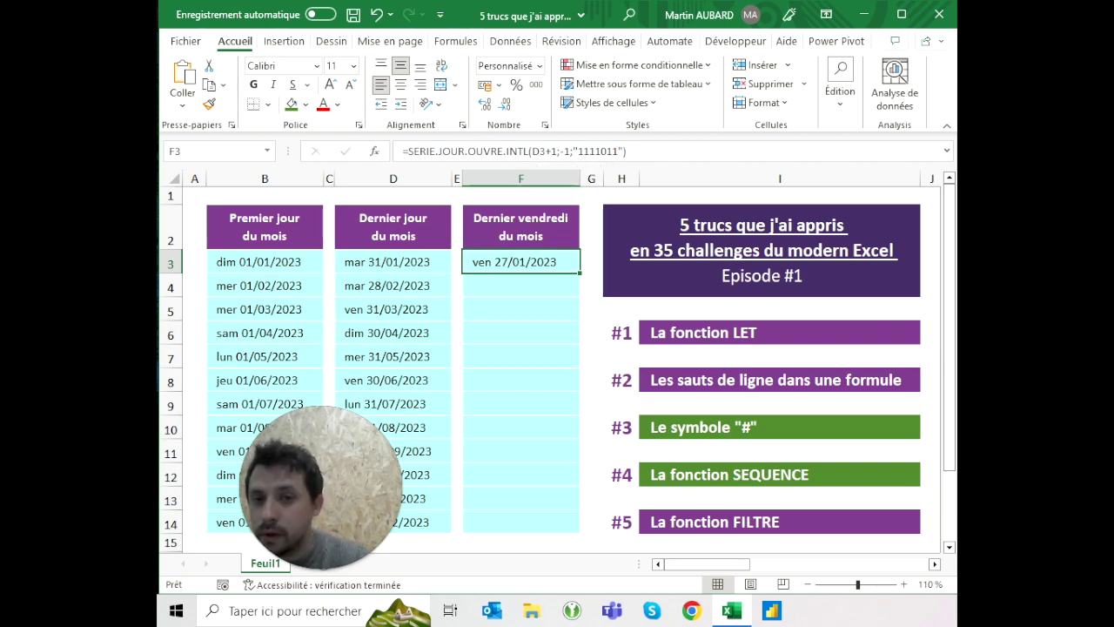
Change F3's reference to D3# so the last Fridays spill down to F14
click(546, 150)
text(#)
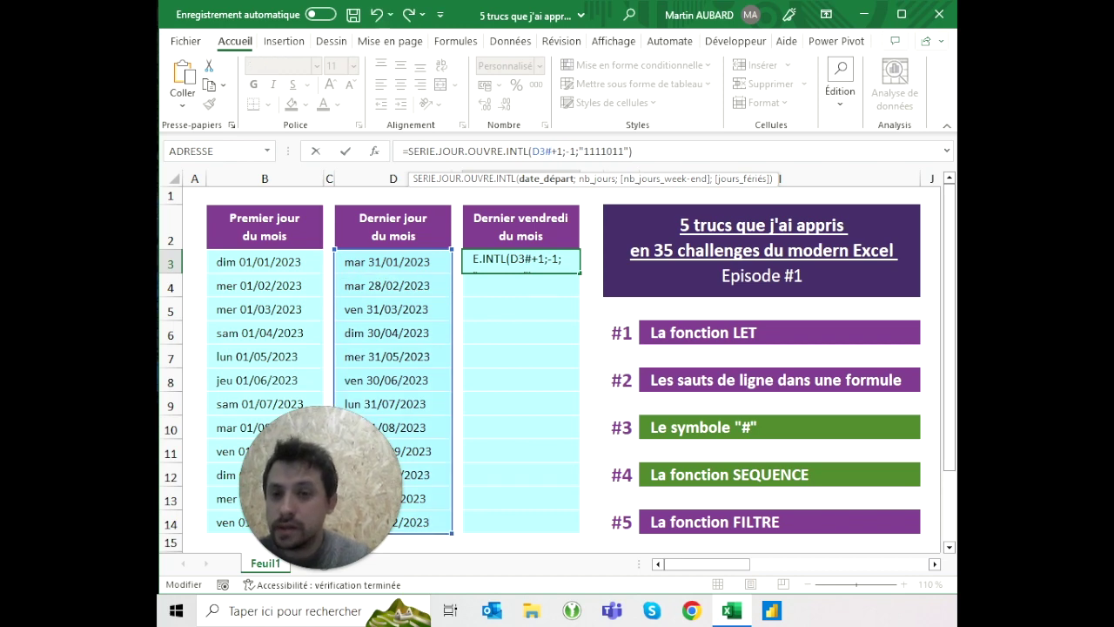
key(ctrl+Return)
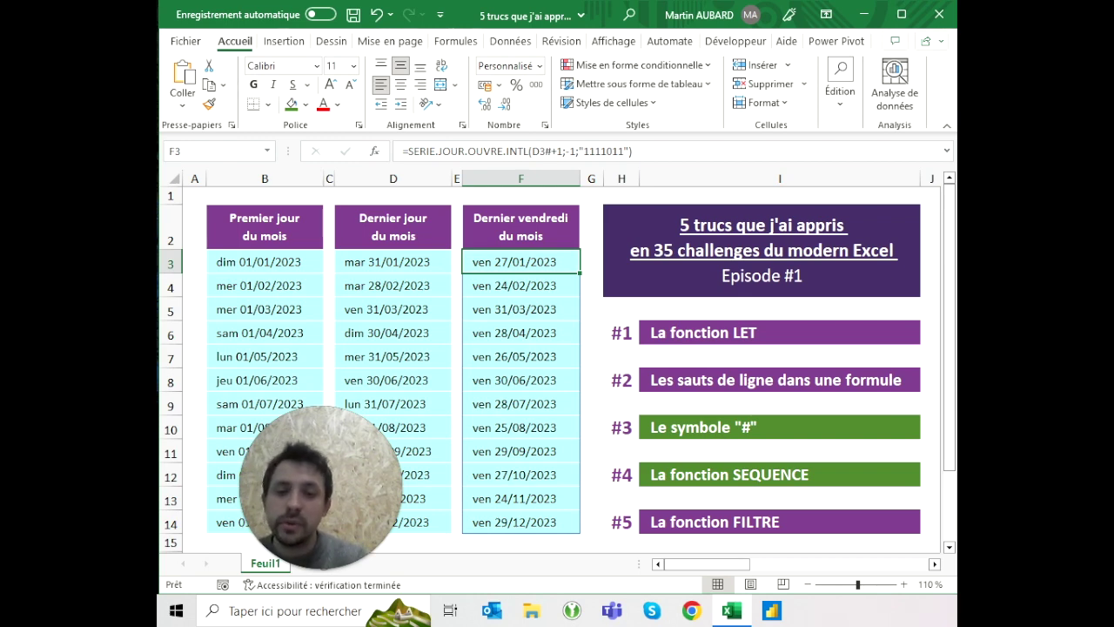
Clear the last-Friday formula from F3 and collapse the ribbon
click(779, 426)
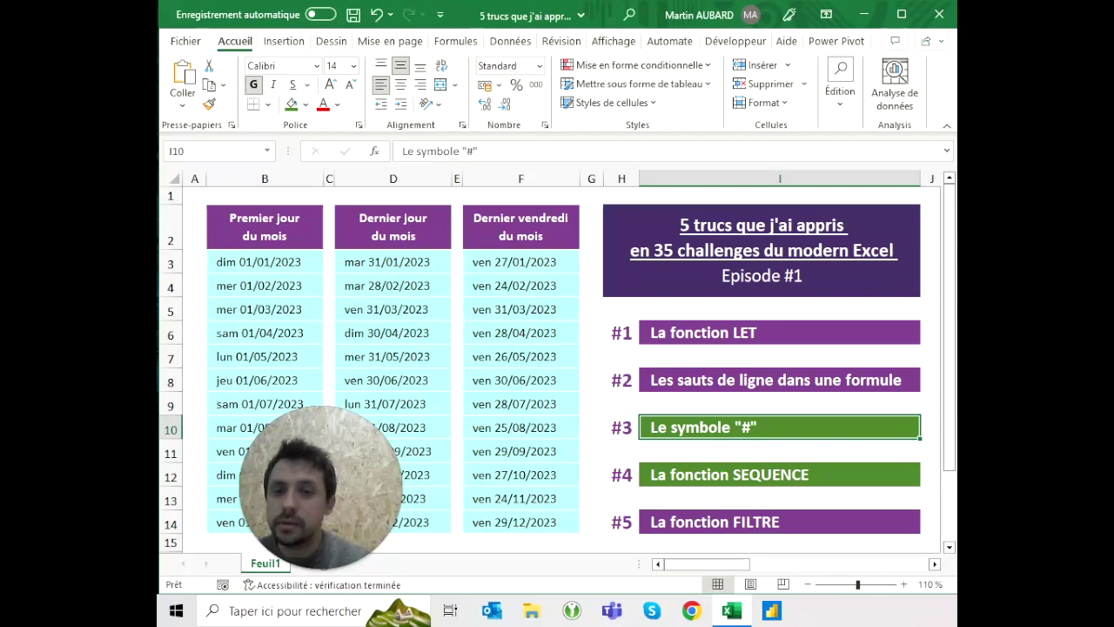
click(520, 261)
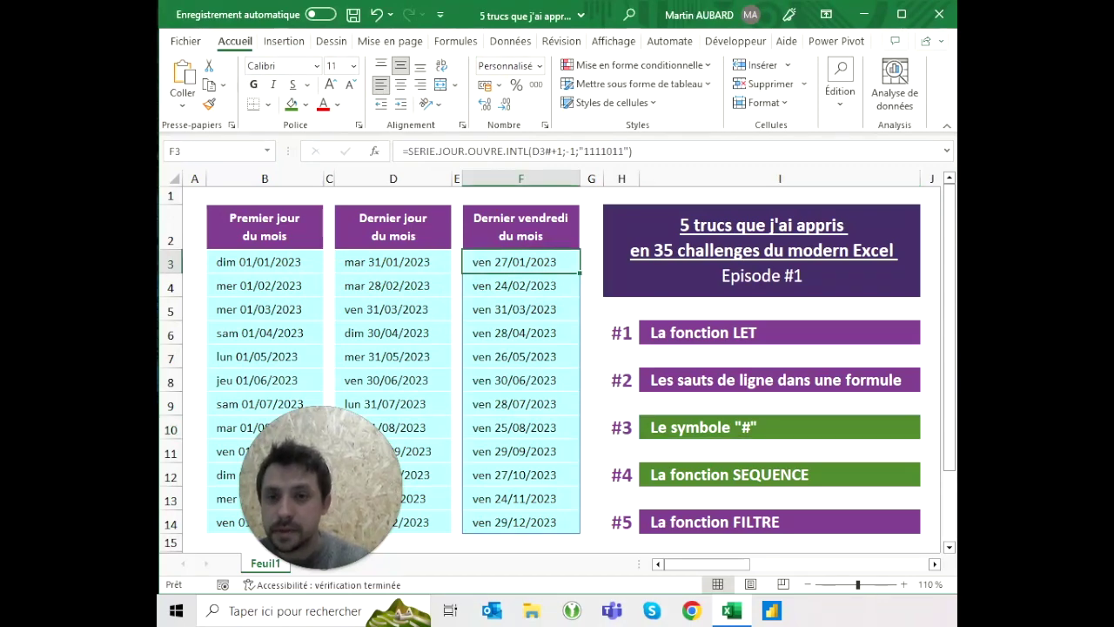
key(Delete)
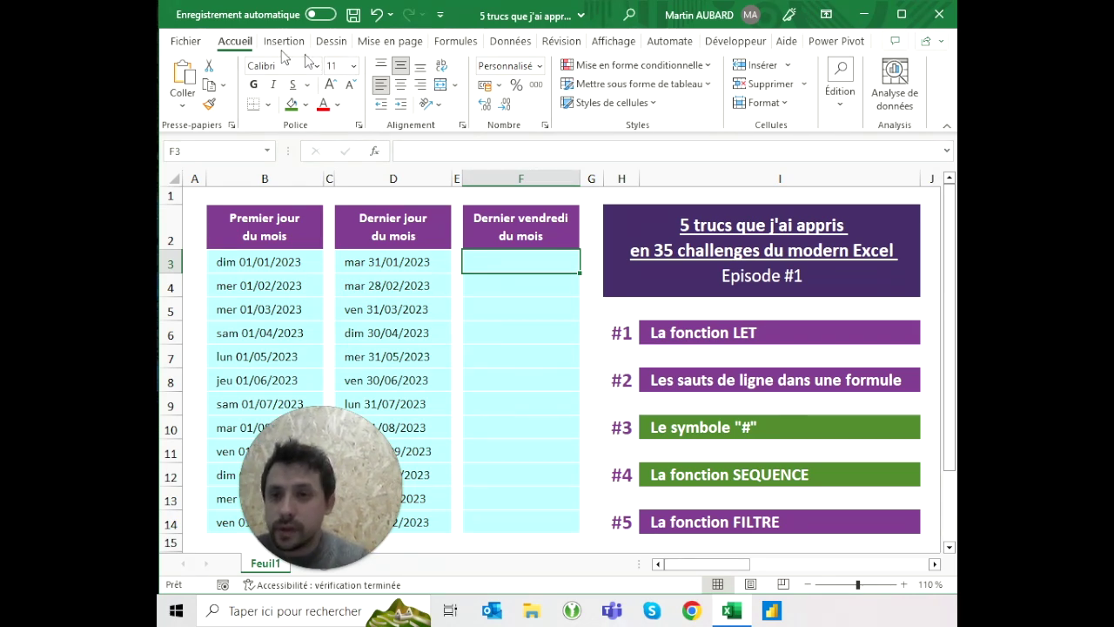
double_click(240, 43)
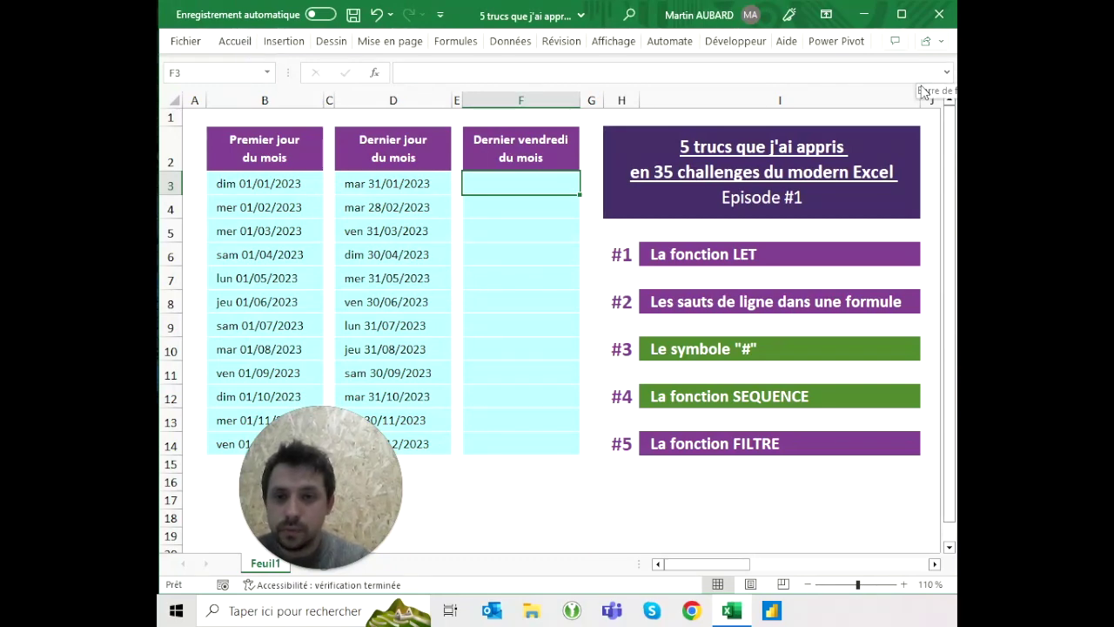
Enter a LET formula in F3 defining lpj as "1/1"+0 and returning lpj
drag(874, 88, 867, 179)
click(867, 157)
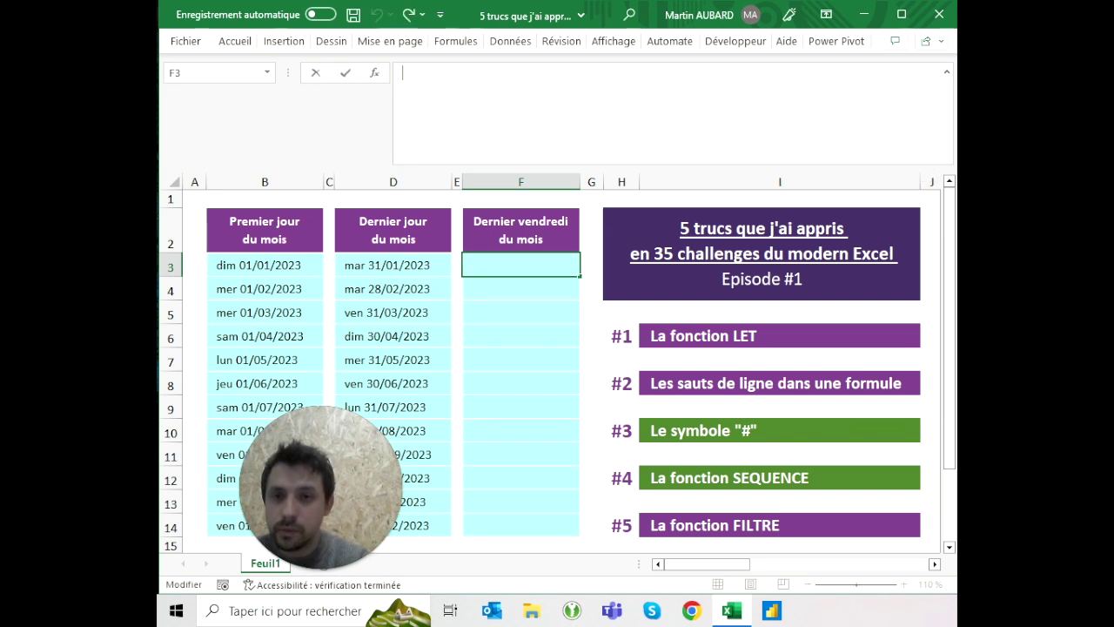
key(Escape)
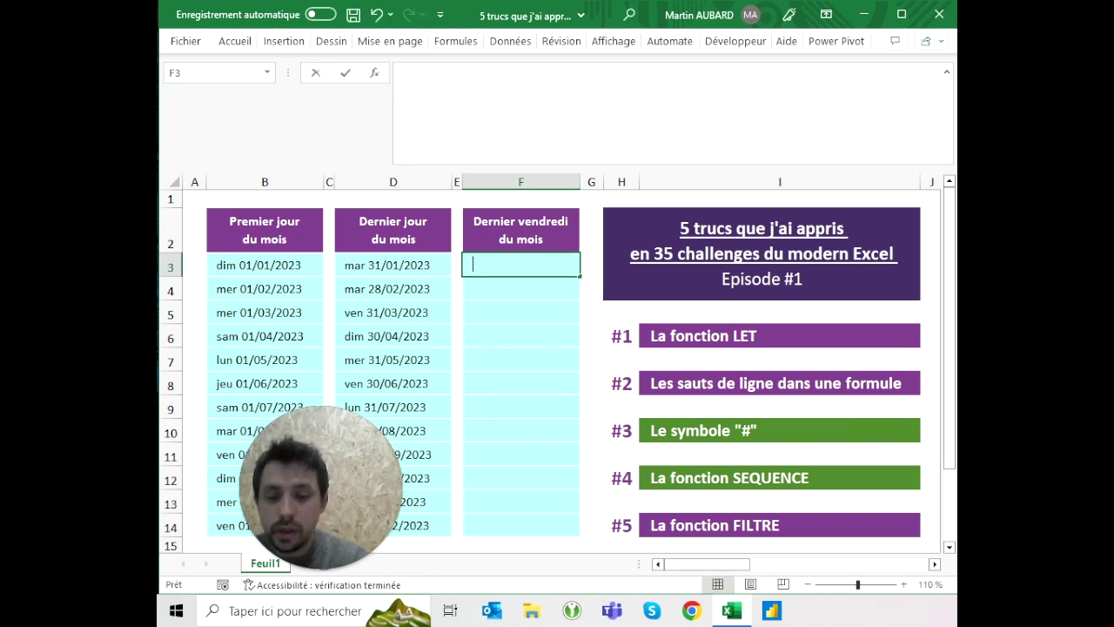
text(=let()
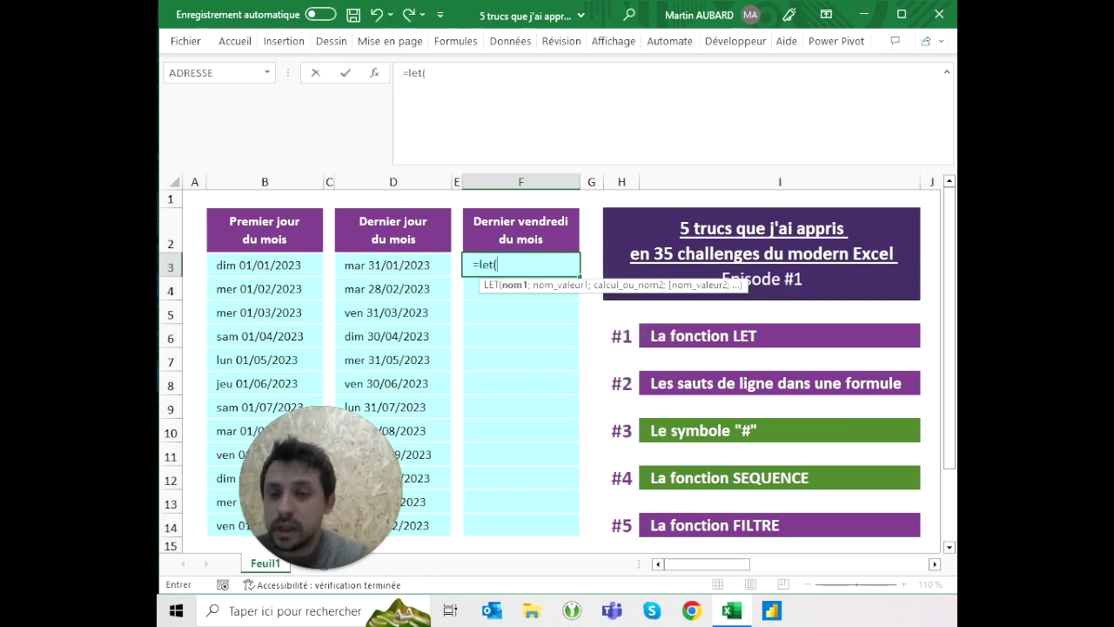
text(lepremierjour;)
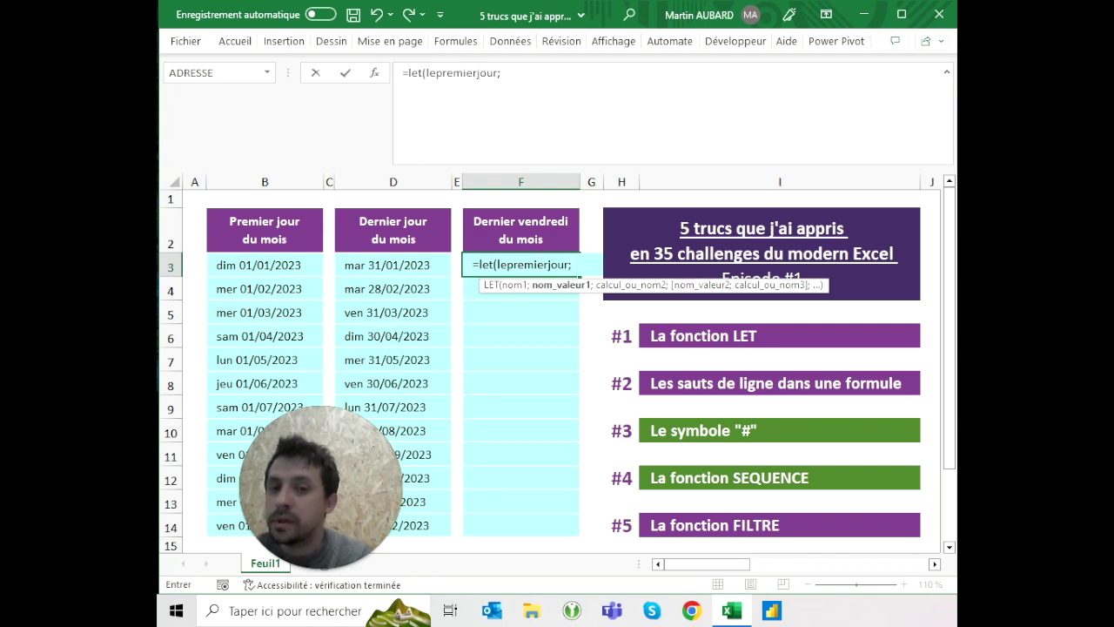
key(BackSpace)
key(BackSpace)
key(BackSpace)
key(BackSpace)
key(BackSpace)
key(BackSpace)
key(BackSpace)
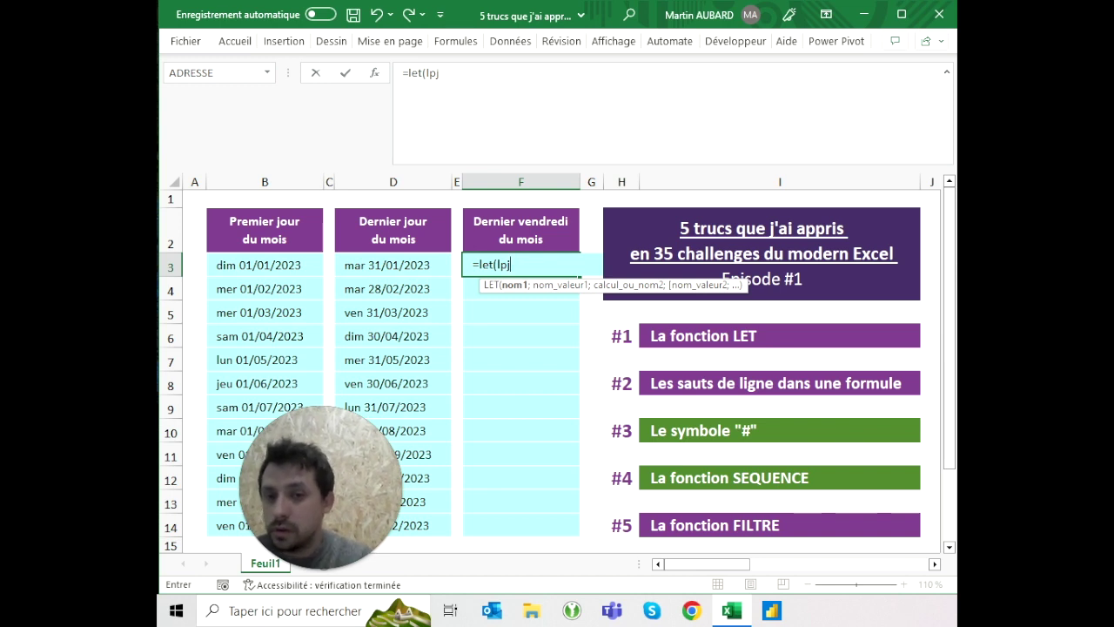
text(;)
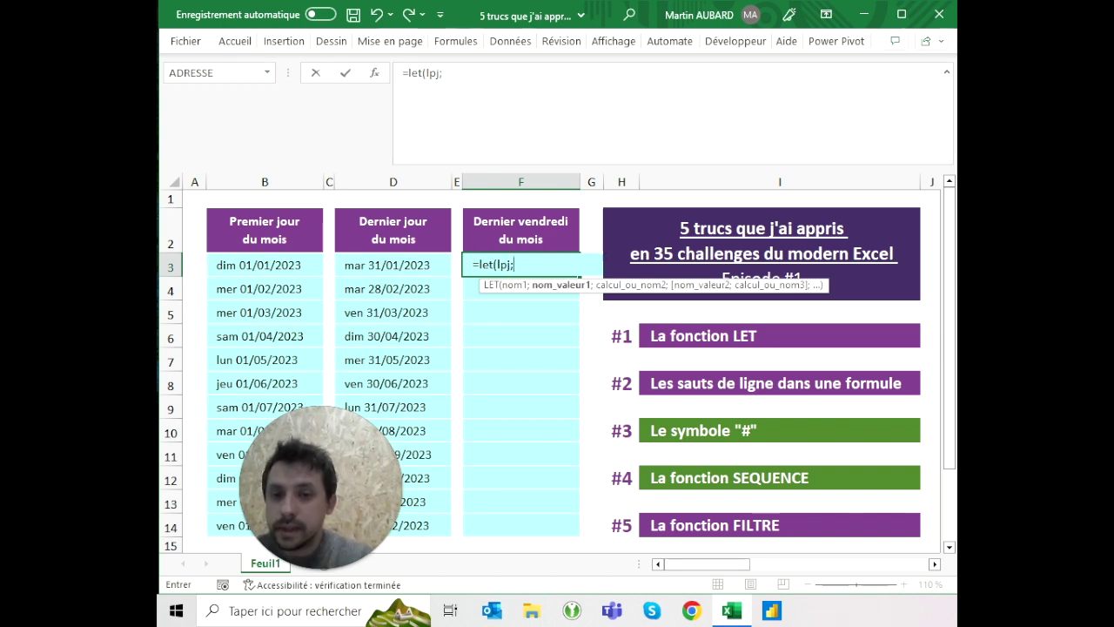
text("1/1"+0)
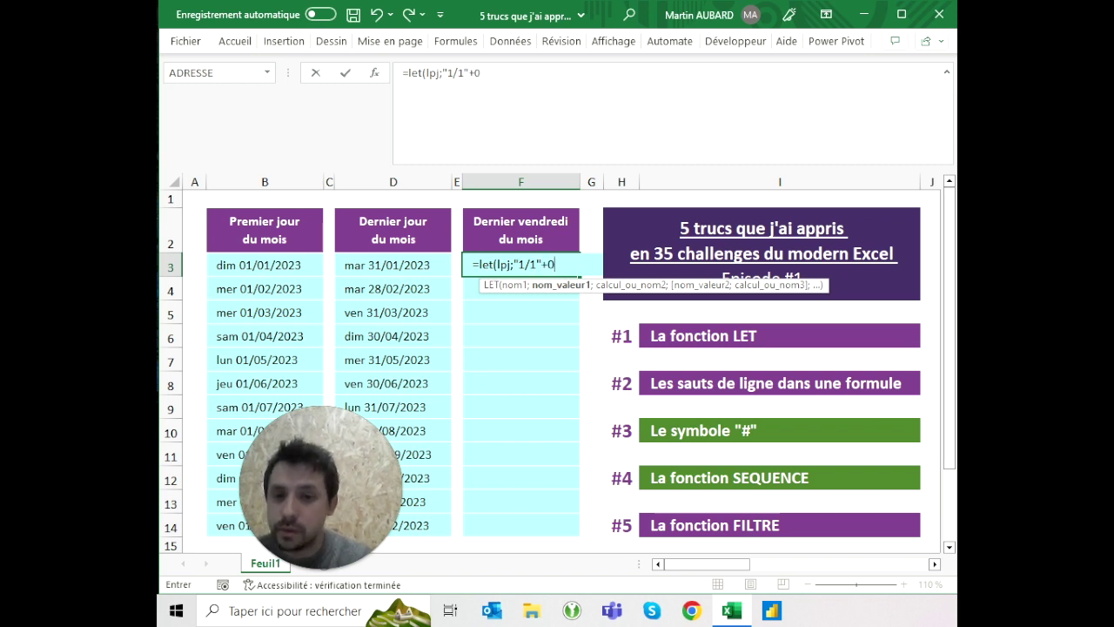
text(;lpj)
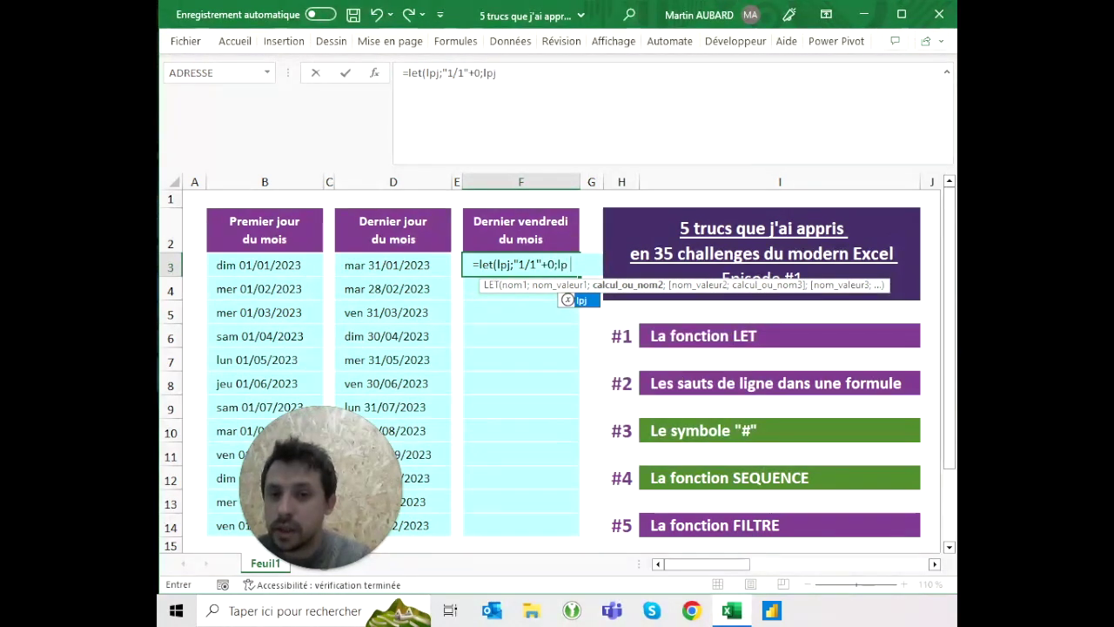
text())
key(ctrl+Return)
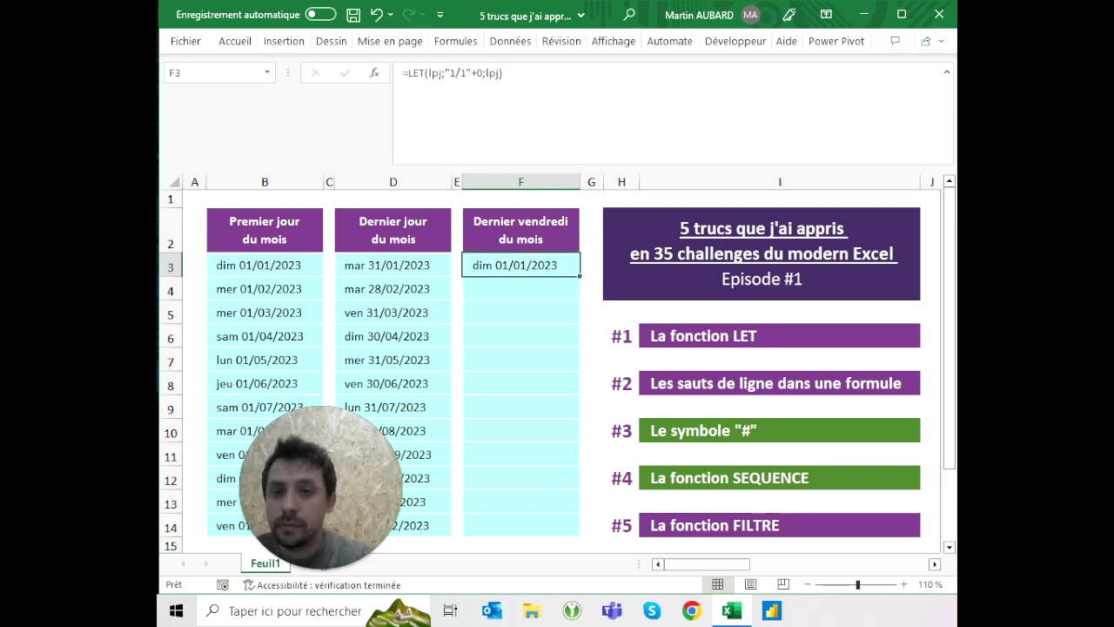
Rename the LET variable lpj to lepremierjour in both its definition and the result
click(427, 73)
text(epremier)
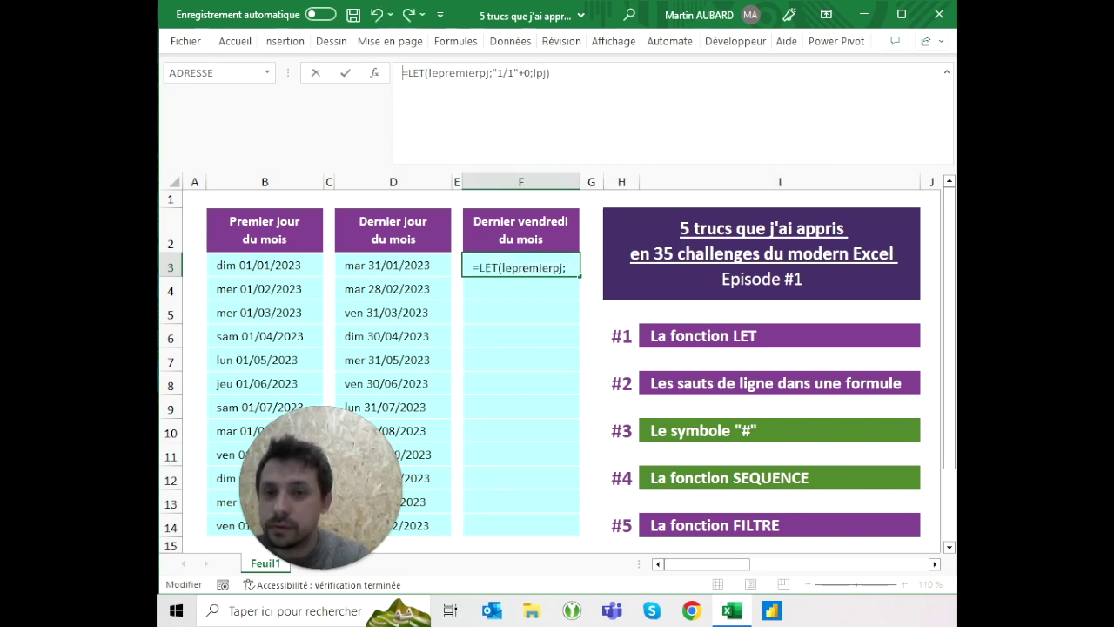
key(Delete)
key(Delete)
text(jour)
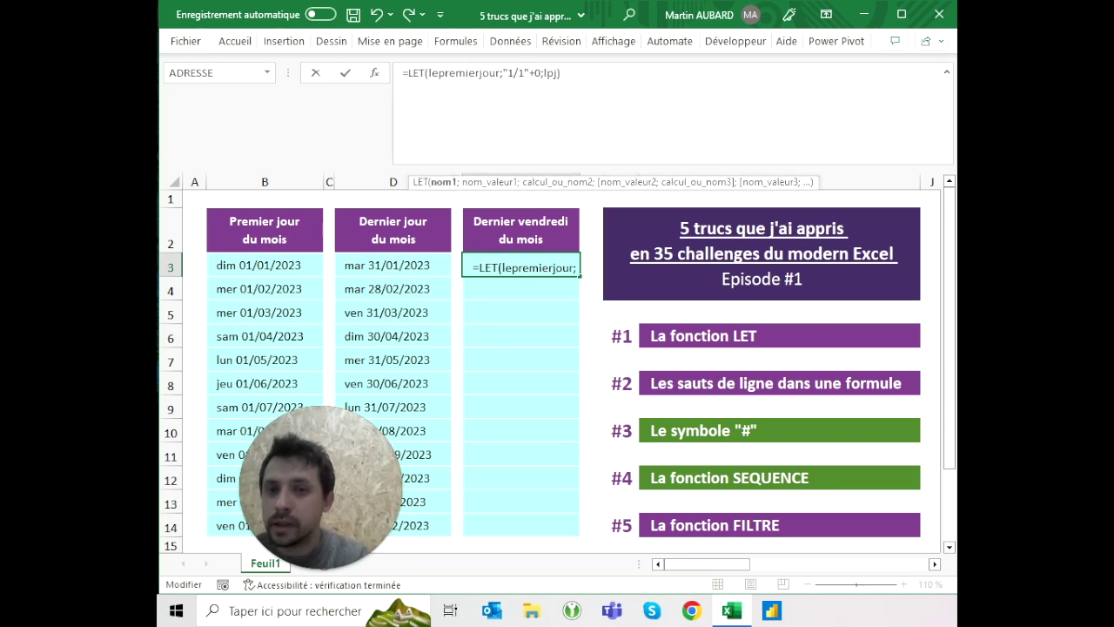
key(BackSpace)
key(Delete)
text(epremierjour)
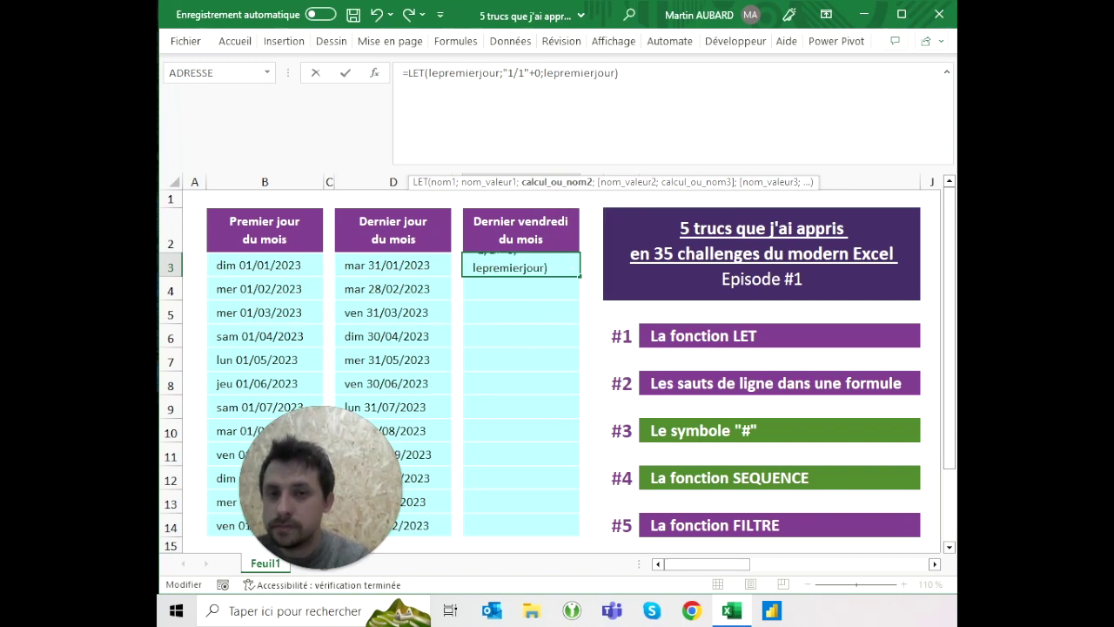
key(Return)
key(Up)
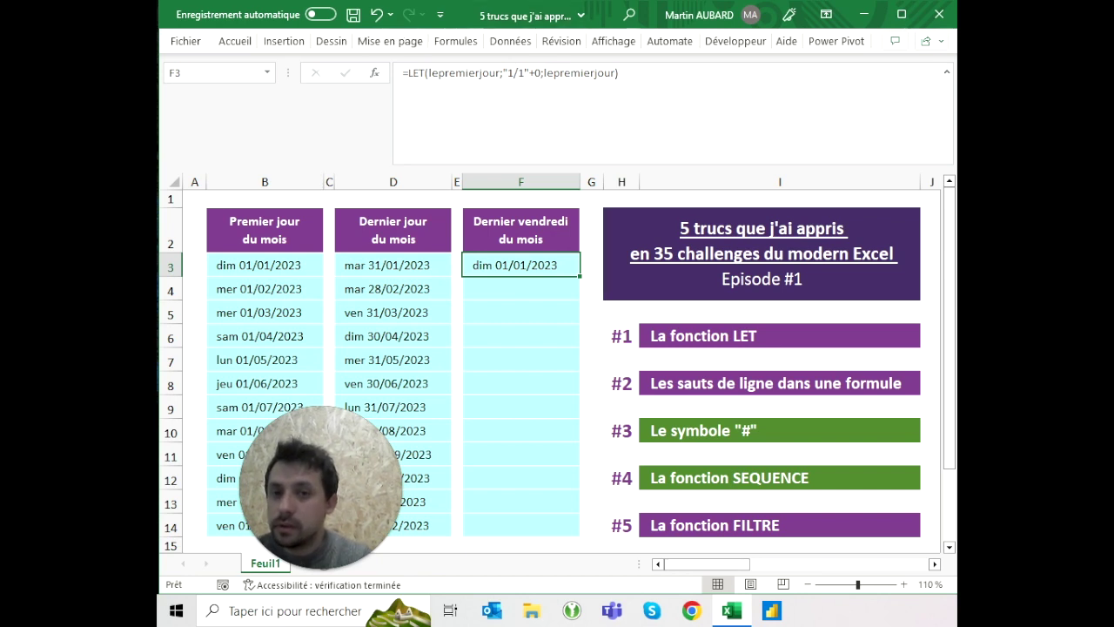
Split F3's LET formula onto separate lines after =LET( and after +0;
click(427, 73)
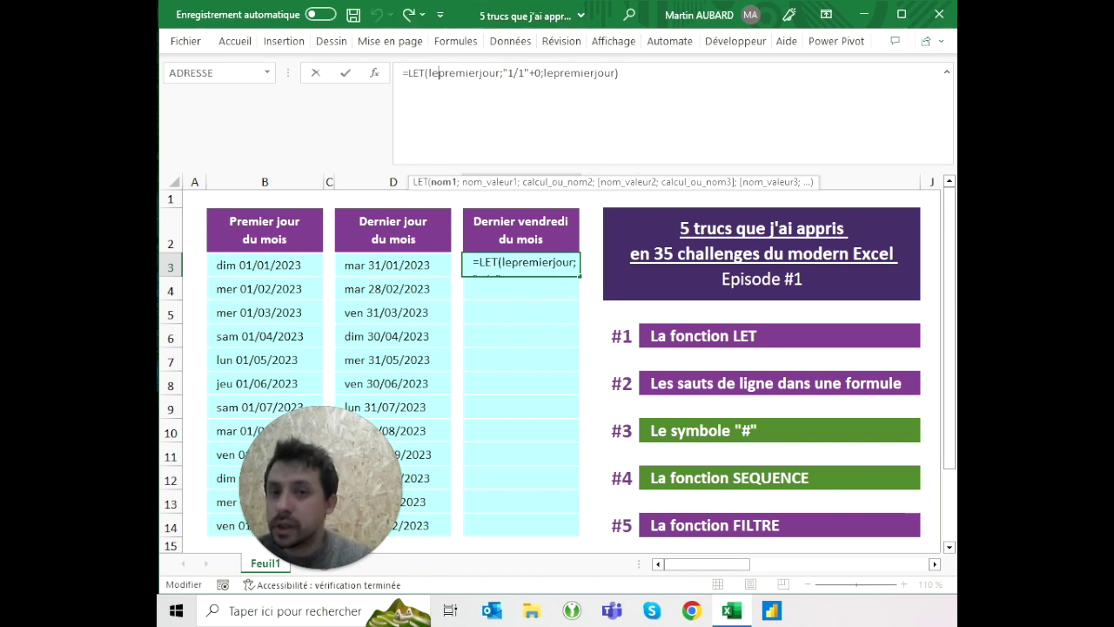
click(519, 73)
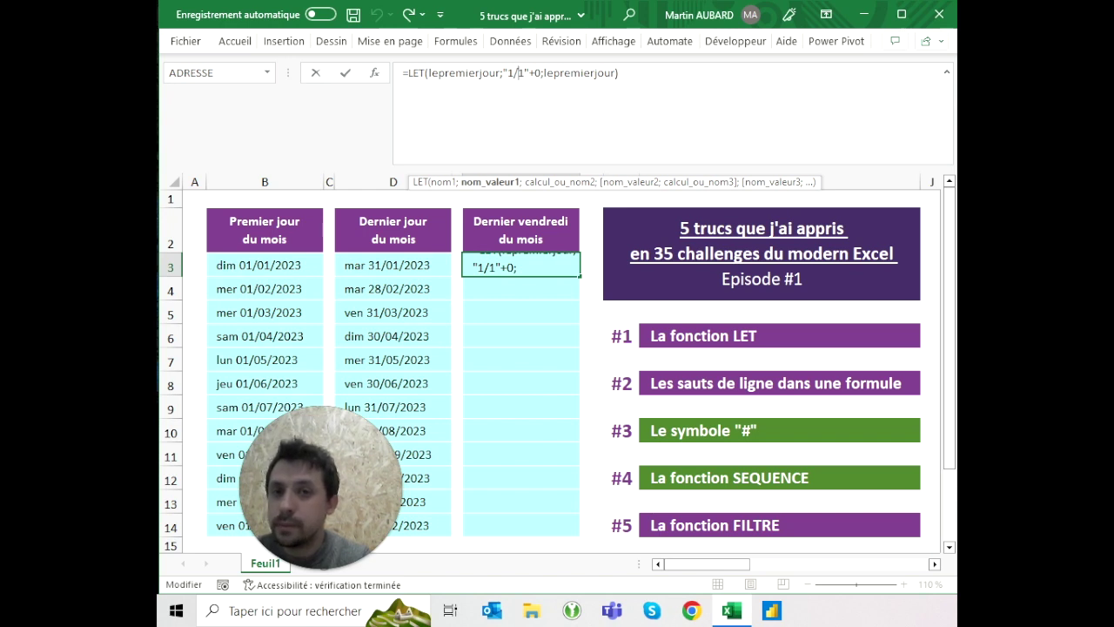
click(581, 73)
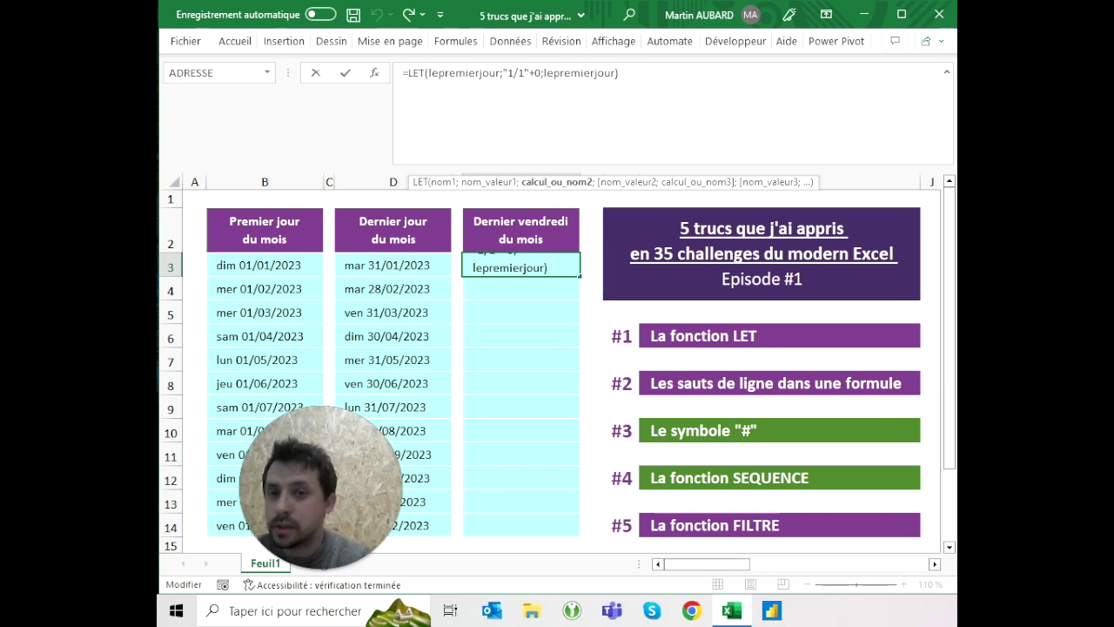
click(427, 73)
key(alt+Return)
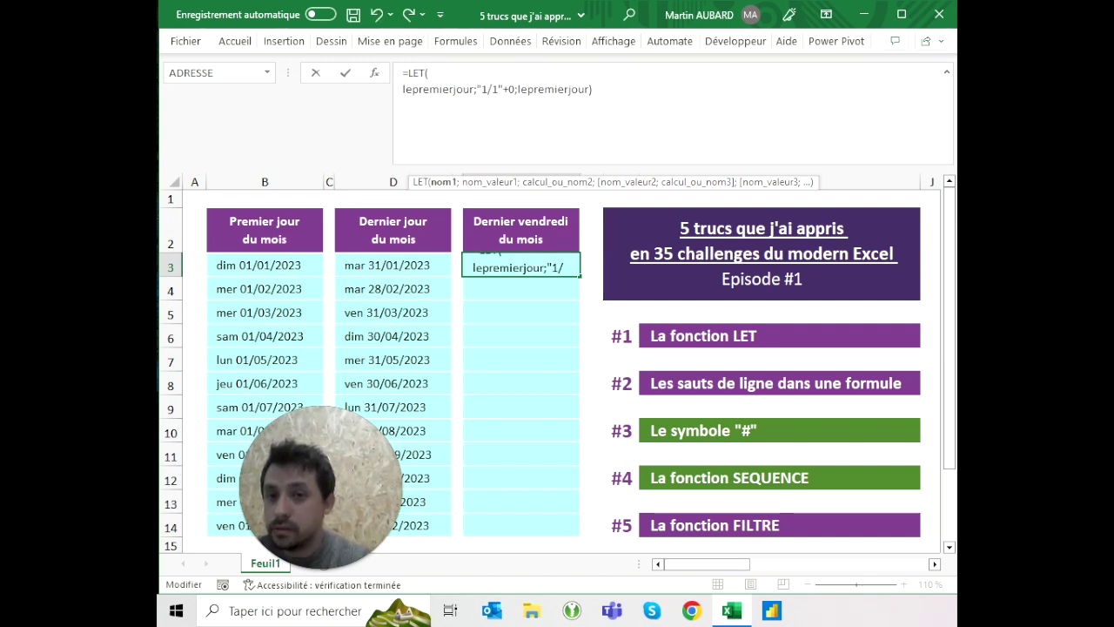
click(518, 89)
key(alt+Return)
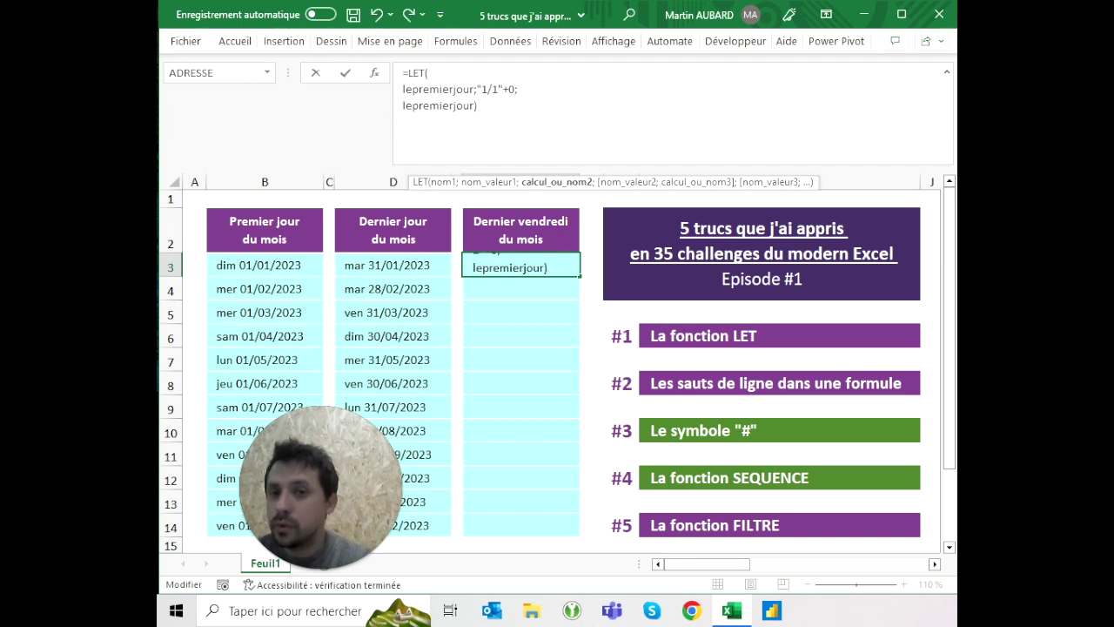
click(519, 89)
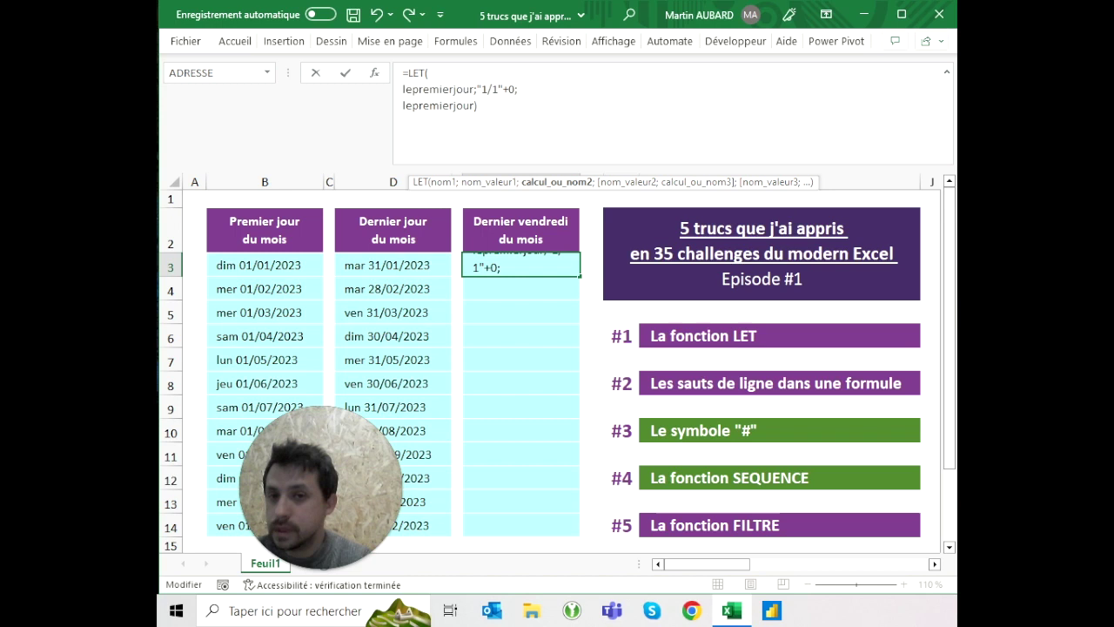
Make the formula return lepremierjour+10, showing mer 11/01/2023
click(478, 105)
text(+)
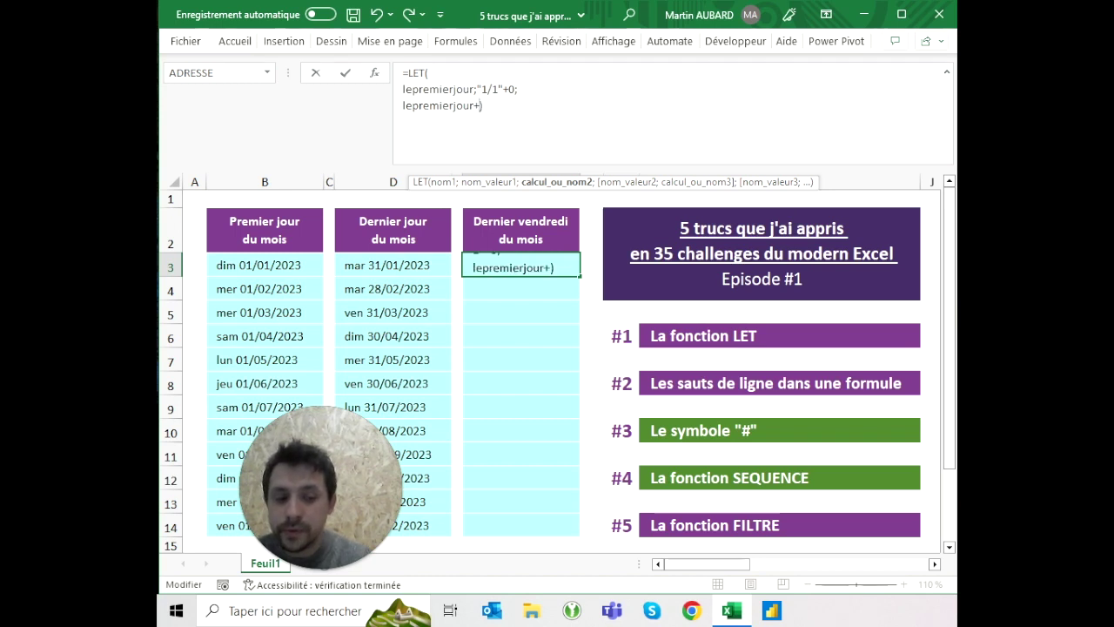
text(10)
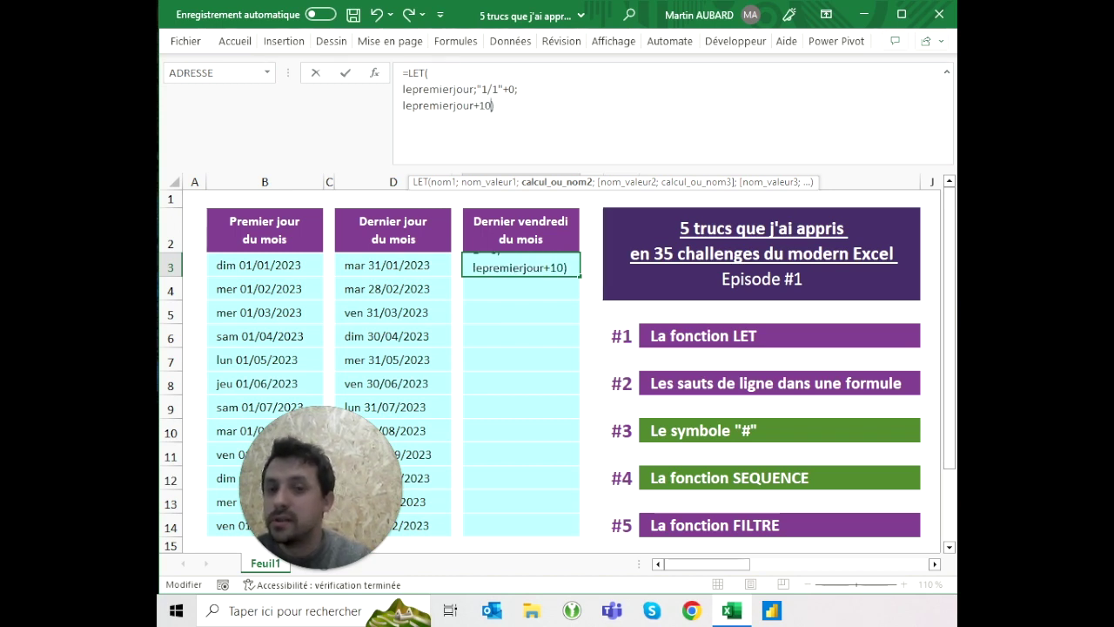
key(Return)
key(Up)
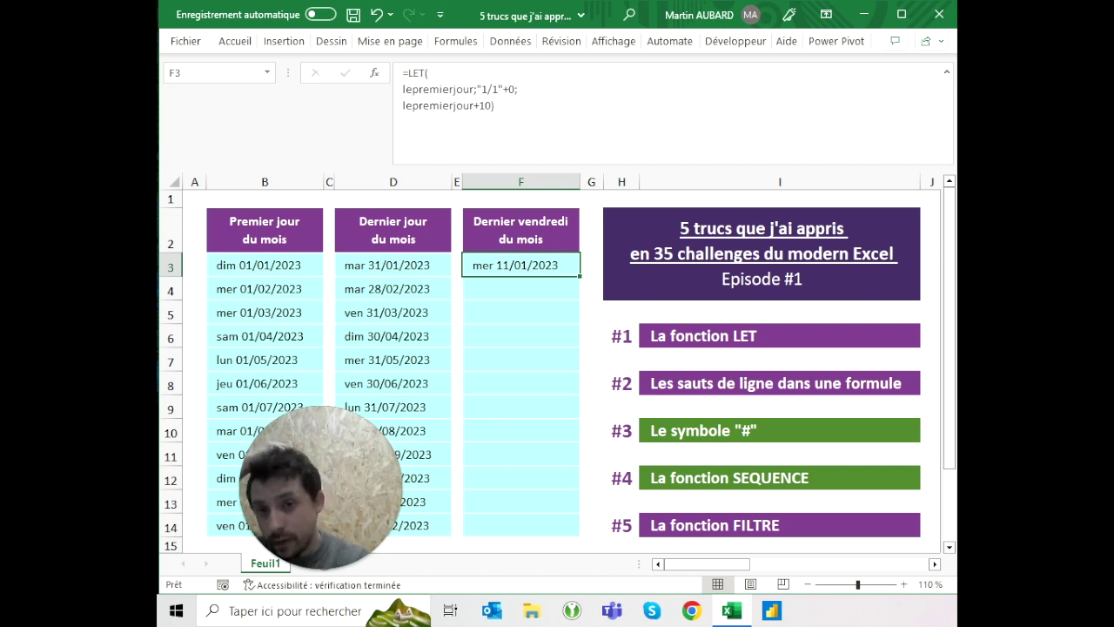
click(494, 105)
Replace the result line with a second variable ledernierjour defined as "31/12"+0
key(BackSpace)
key(BackSpace)
key(BackSpace)
key(BackSpace)
key(BackSpace)
key(BackSpace)
key(BackSpace)
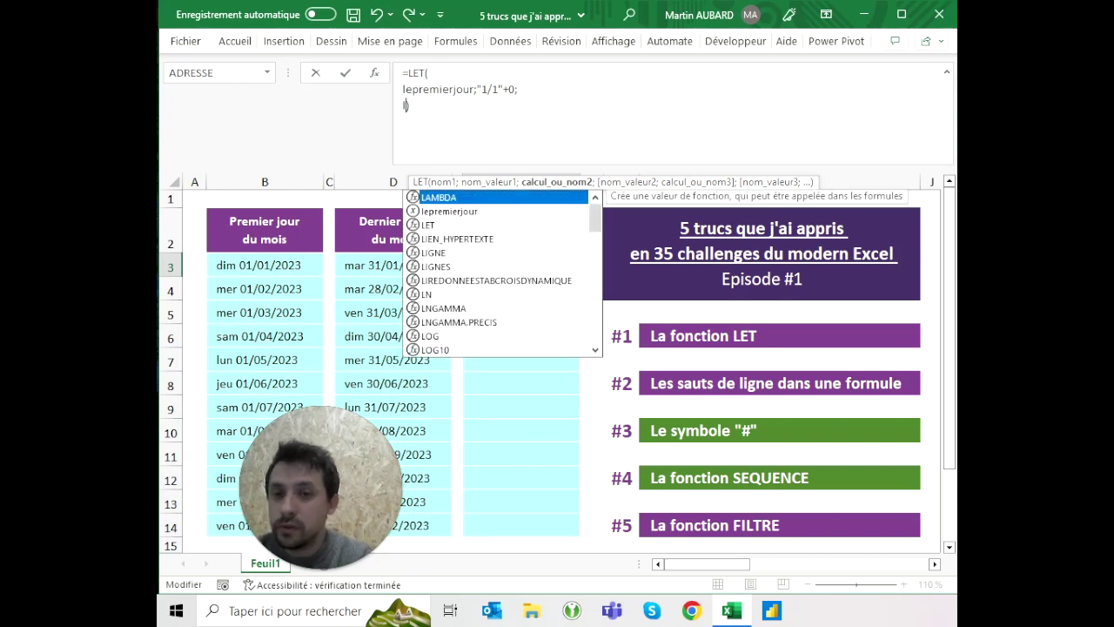
text(edernierjour)
text(;)
text(fin.mo)
key(Tab)
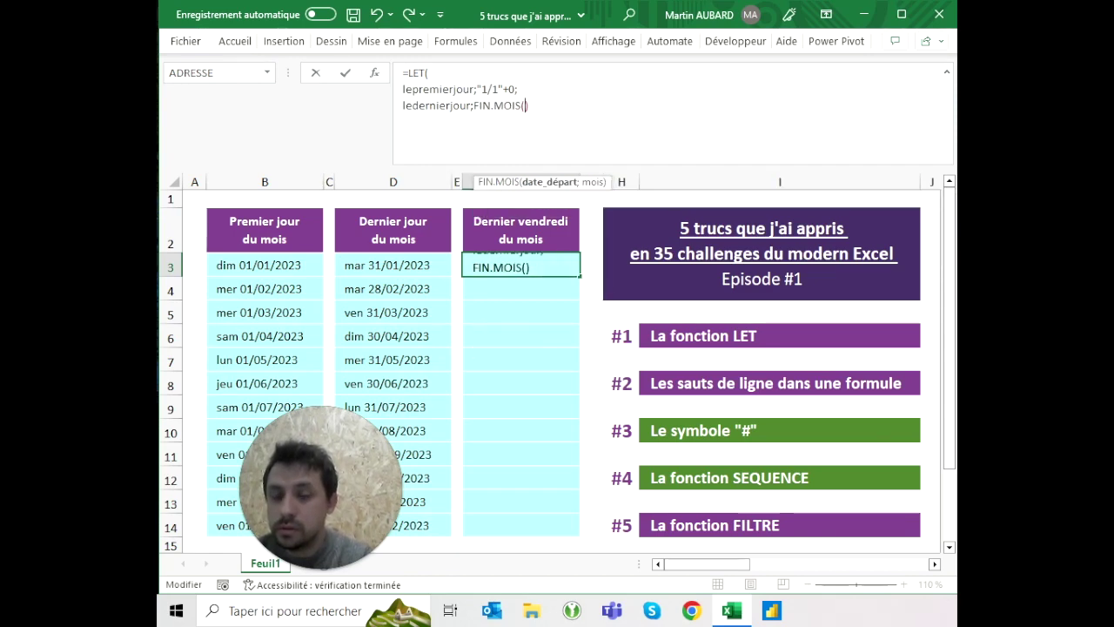
text(le)
key(BackSpace)
key(BackSpace)
key(BackSpace)
key(BackSpace)
key(BackSpace)
key(BackSpace)
text(l)
key(BackSpace)
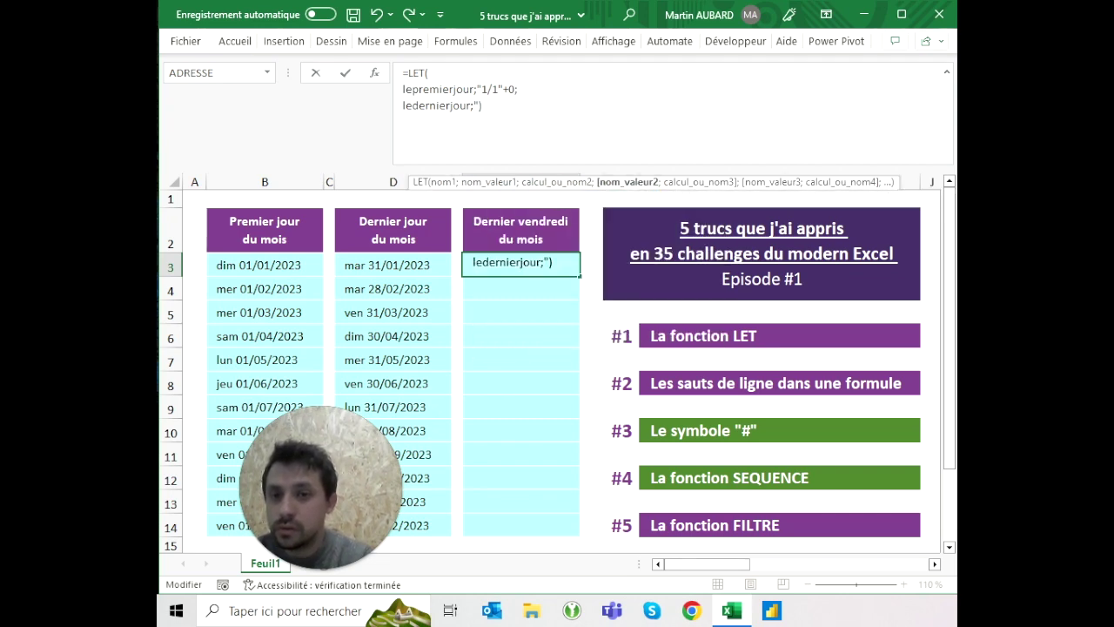
key(BackSpace)
text(/12"+0)
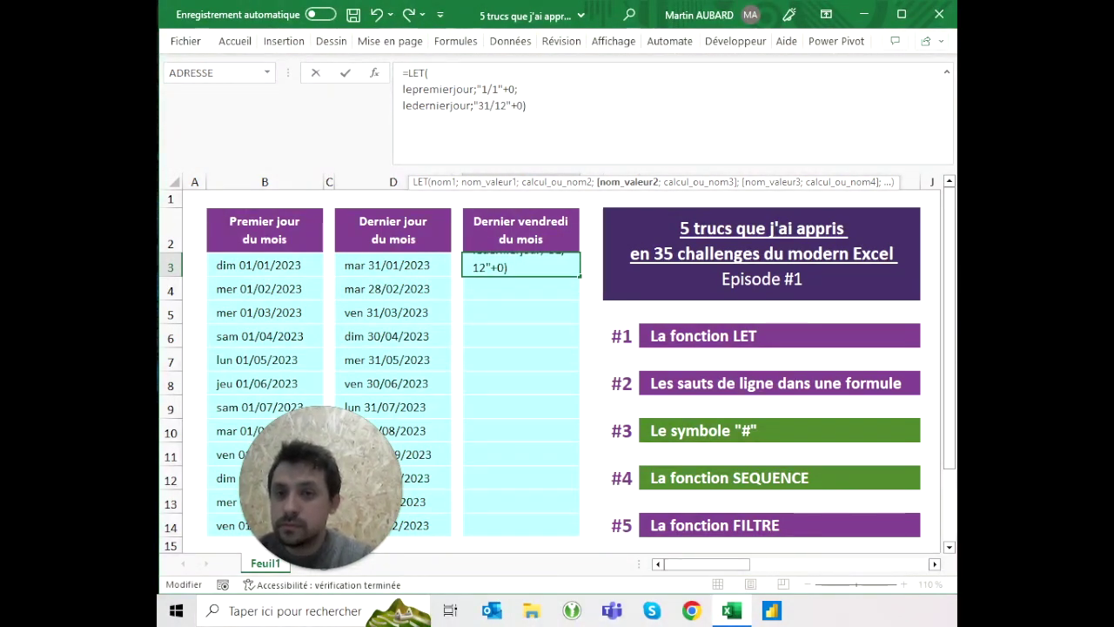
text(;)
key(shift+Return)
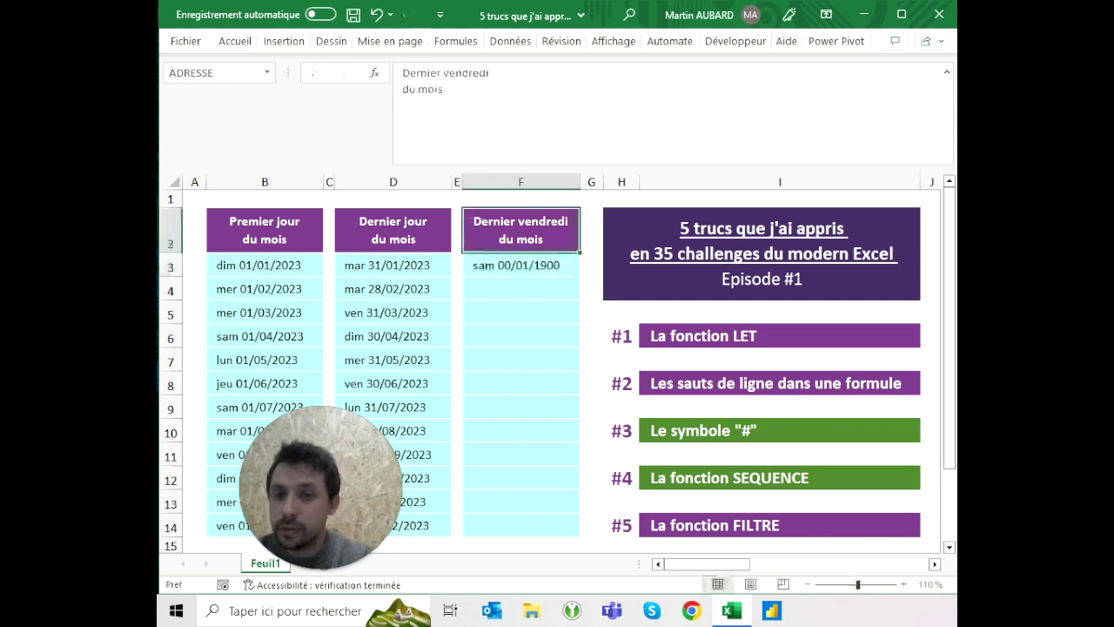
key(Down)
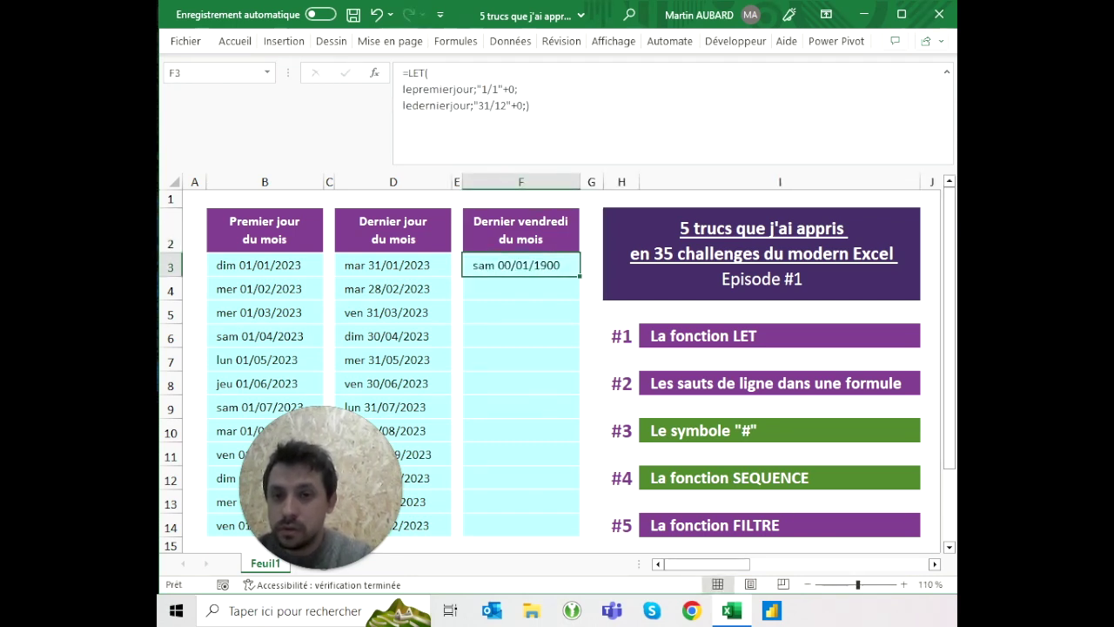
Add a final line returning ledernierjour, so F3 shows dim 31/12/2023
key(F2)
key(Left)
key(alt+Return)
text(ledernie)
key(Tab)
key(Return)
click(520, 264)
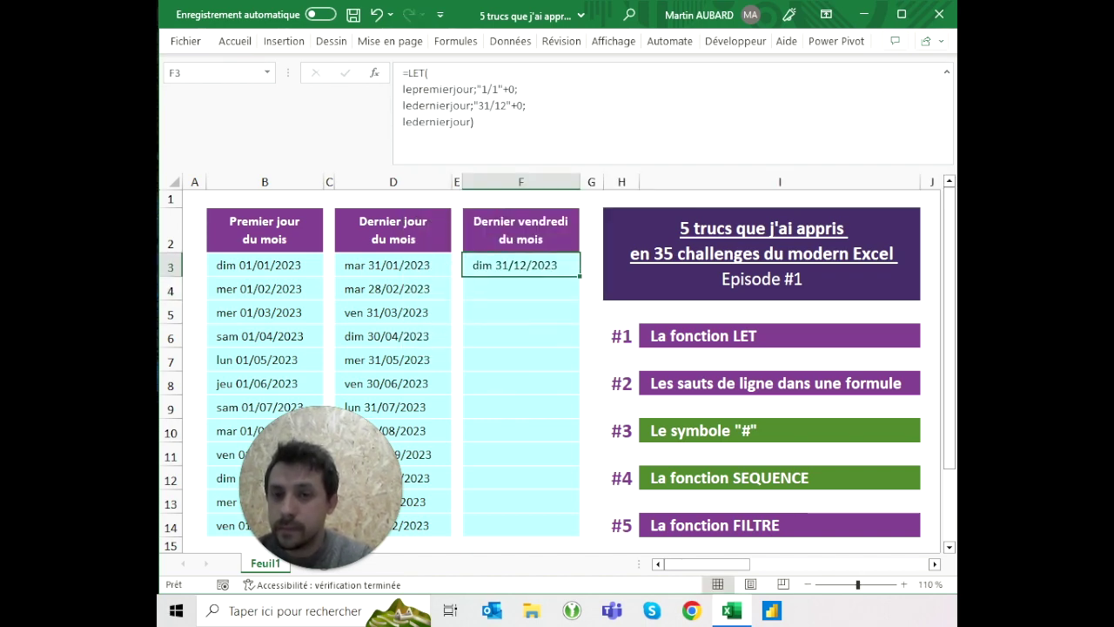
click(403, 122)
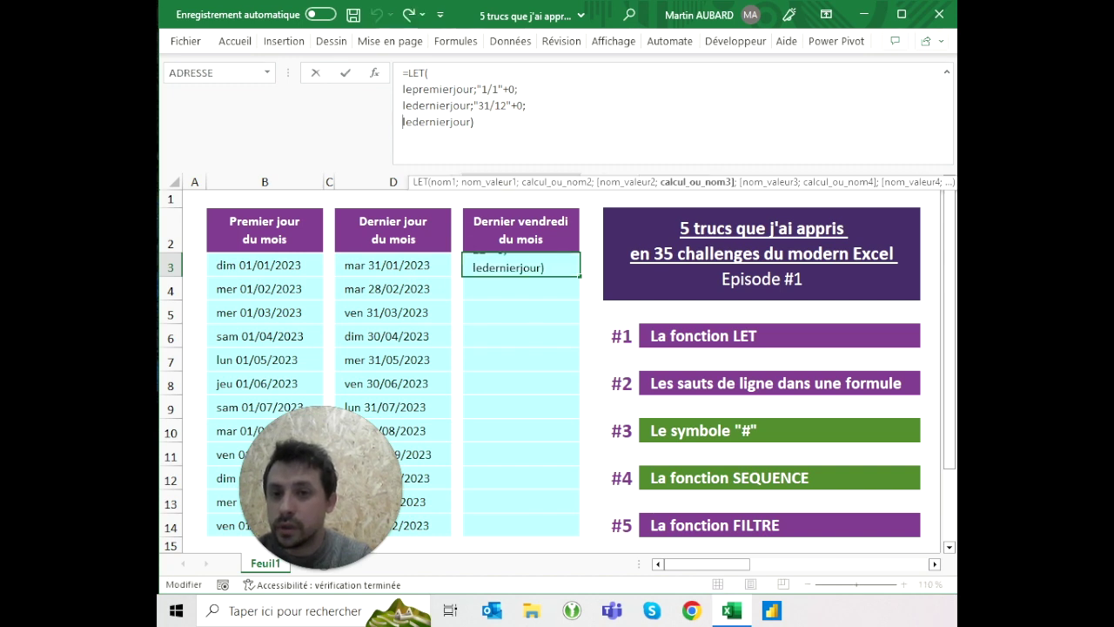
Define lenbdejours as ledernierjour-lepremierjour+1 and return it as the LET result
text(lebn)
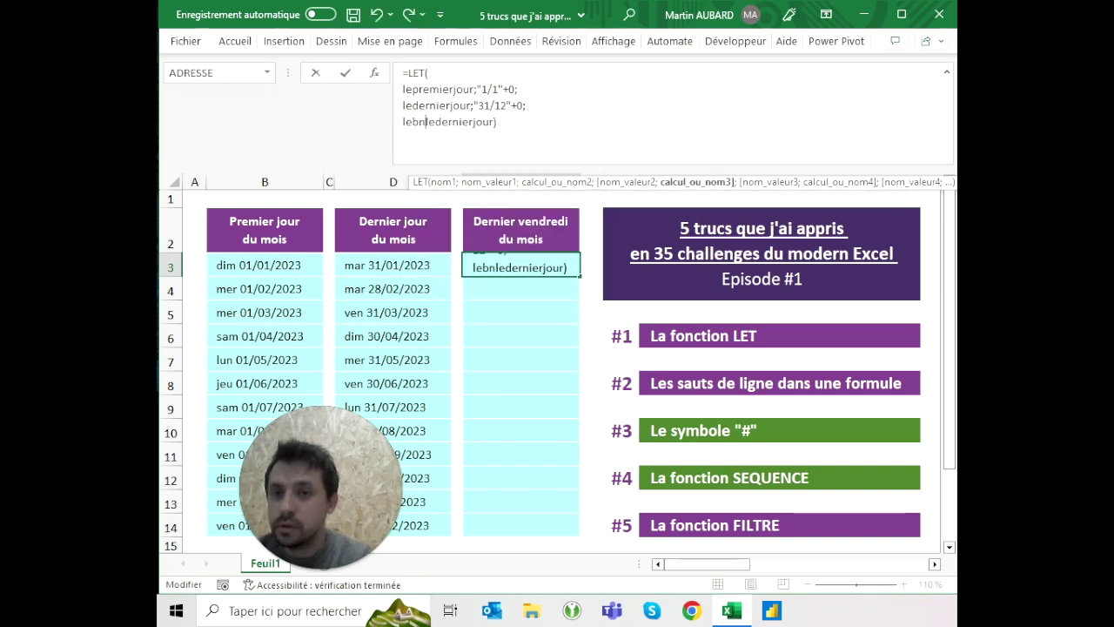
text(bdejours;ledernierjour)
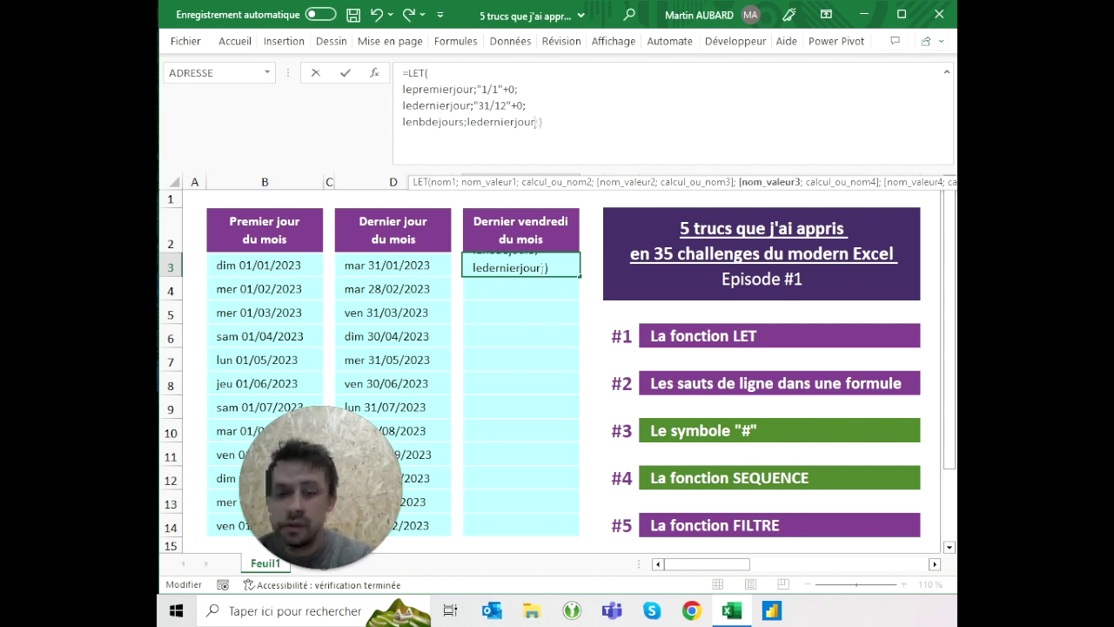
text(-lepremierjour)
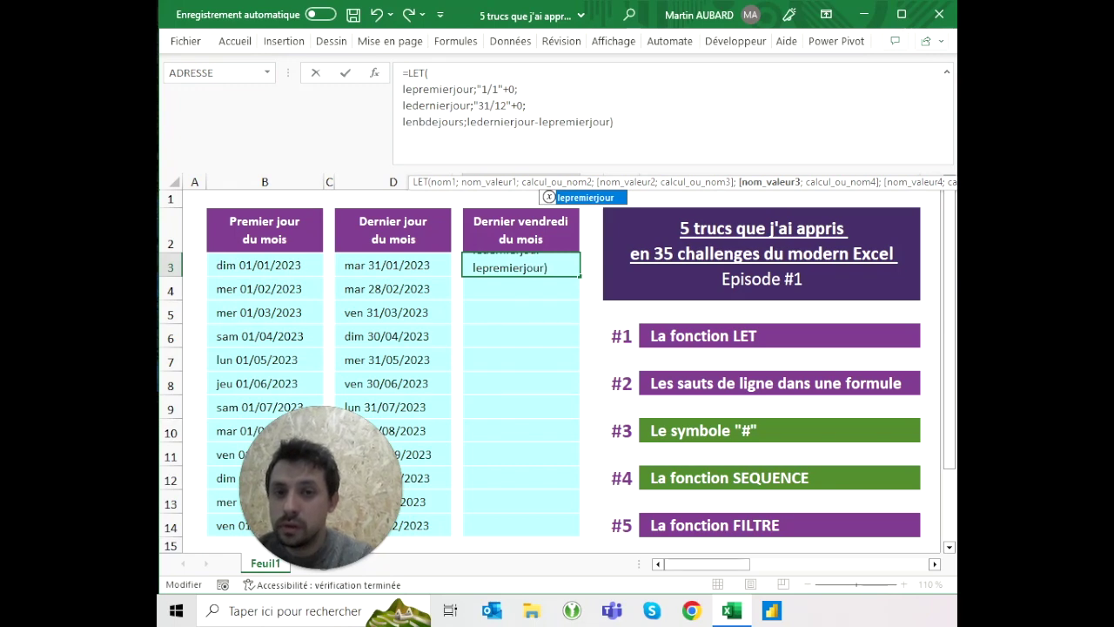
text(+1)
key(alt+Return)
key(BackSpace)
text(;)
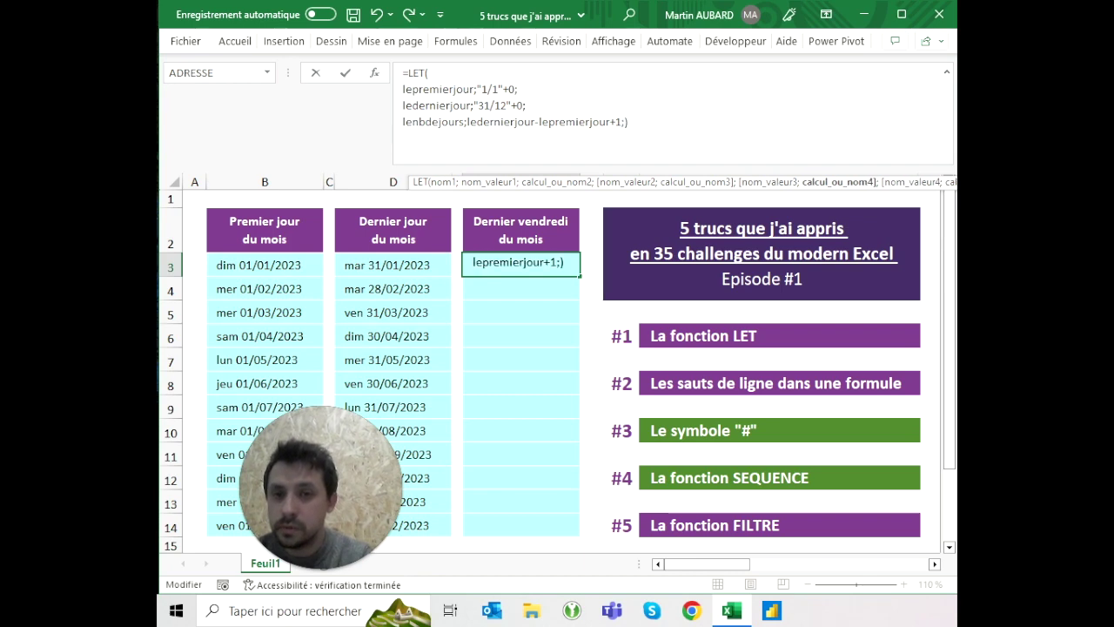
key(alt+Return)
text(lenb)
key(Tab)
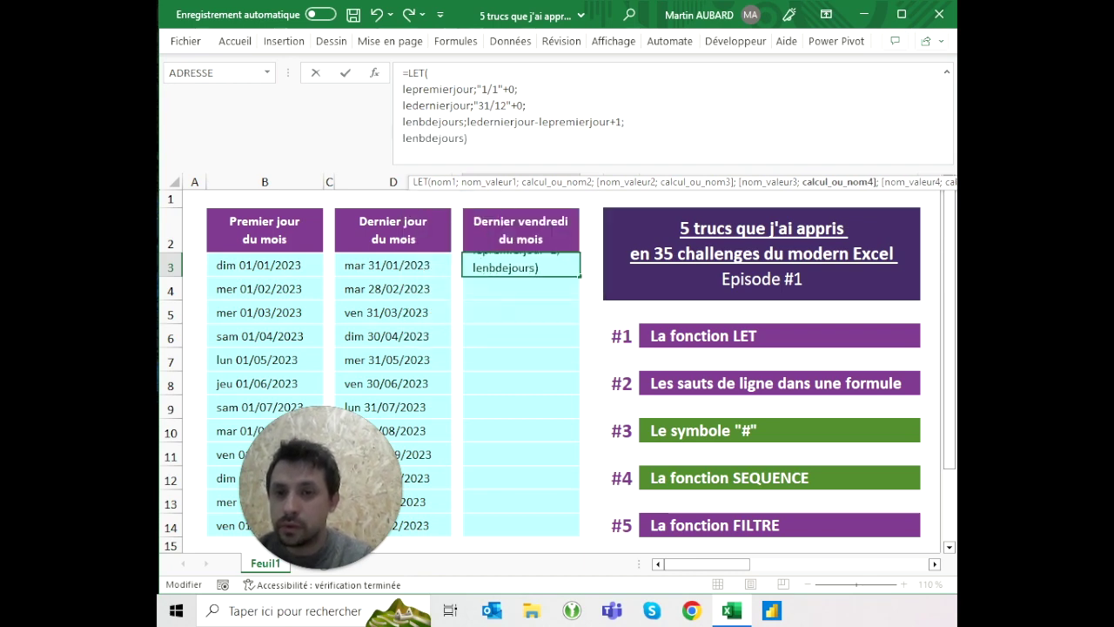
key(Return)
key(Up)
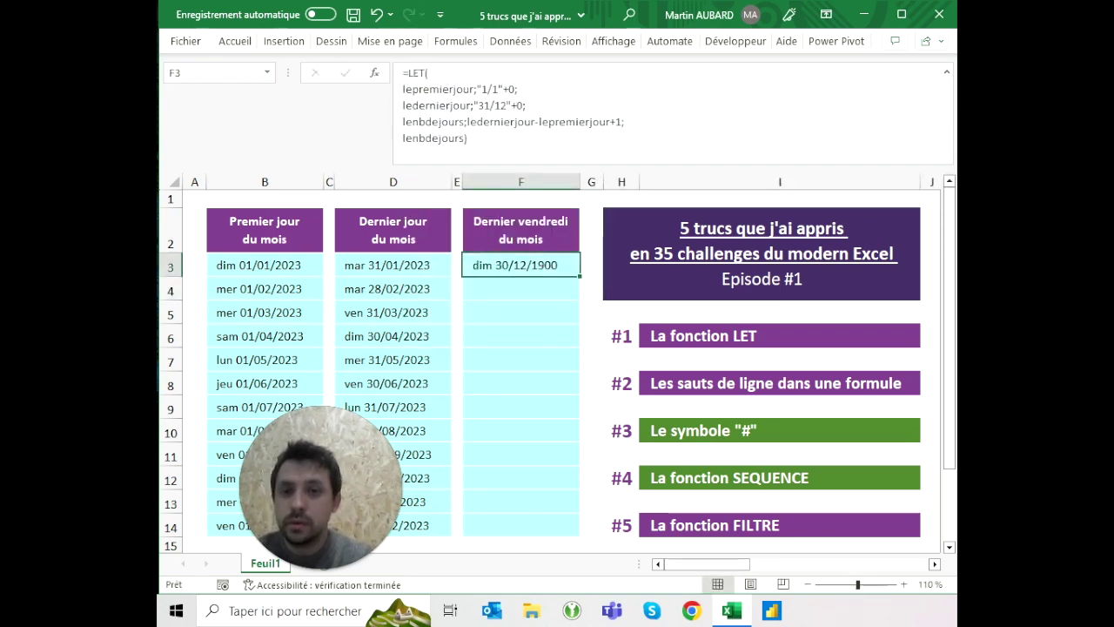
Format F3 as Nombre to confirm 365,00 days, then undo that format
click(235, 40)
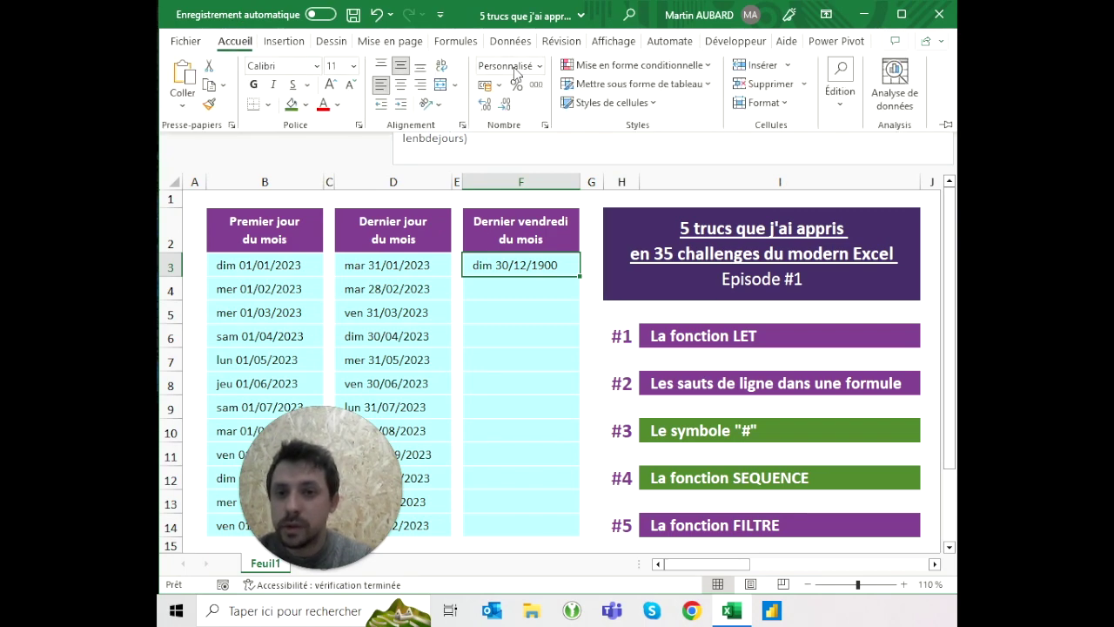
click(539, 68)
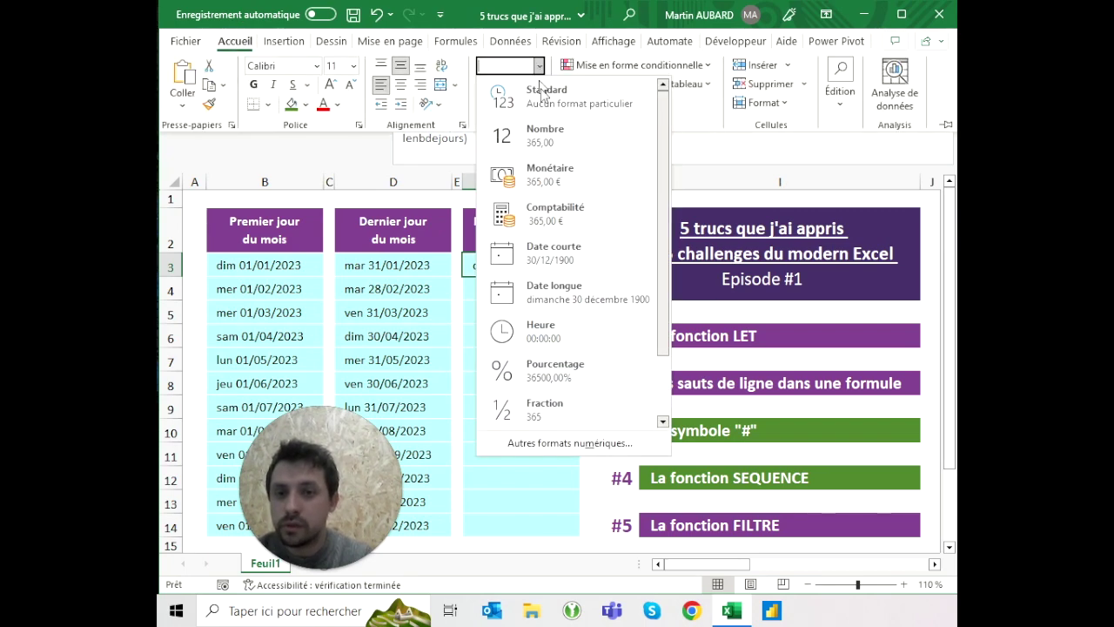
click(538, 144)
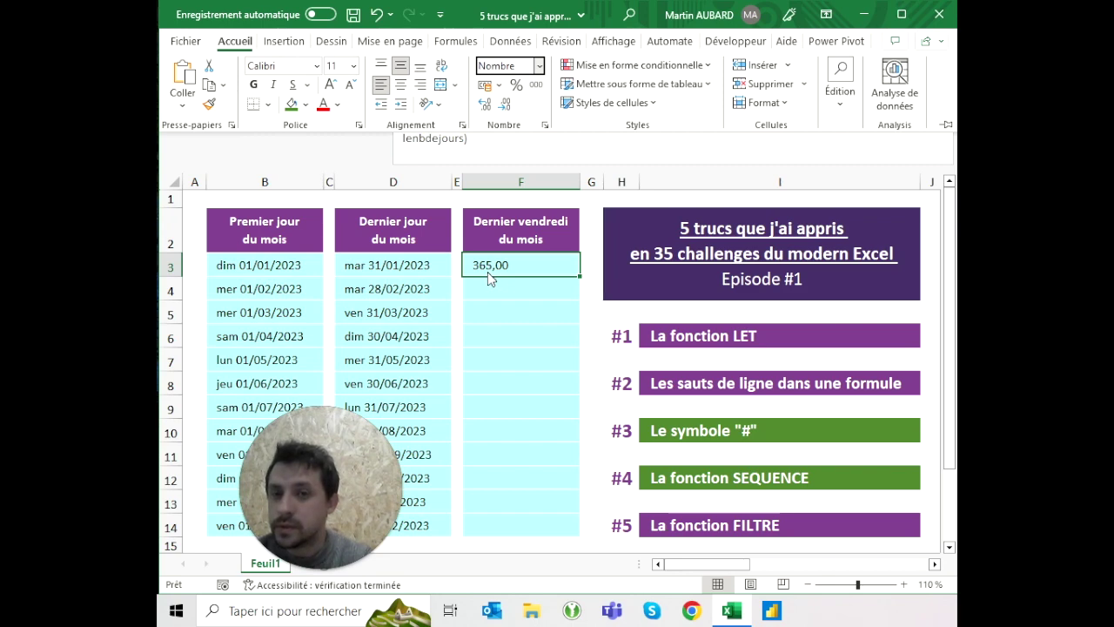
click(377, 24)
click(376, 15)
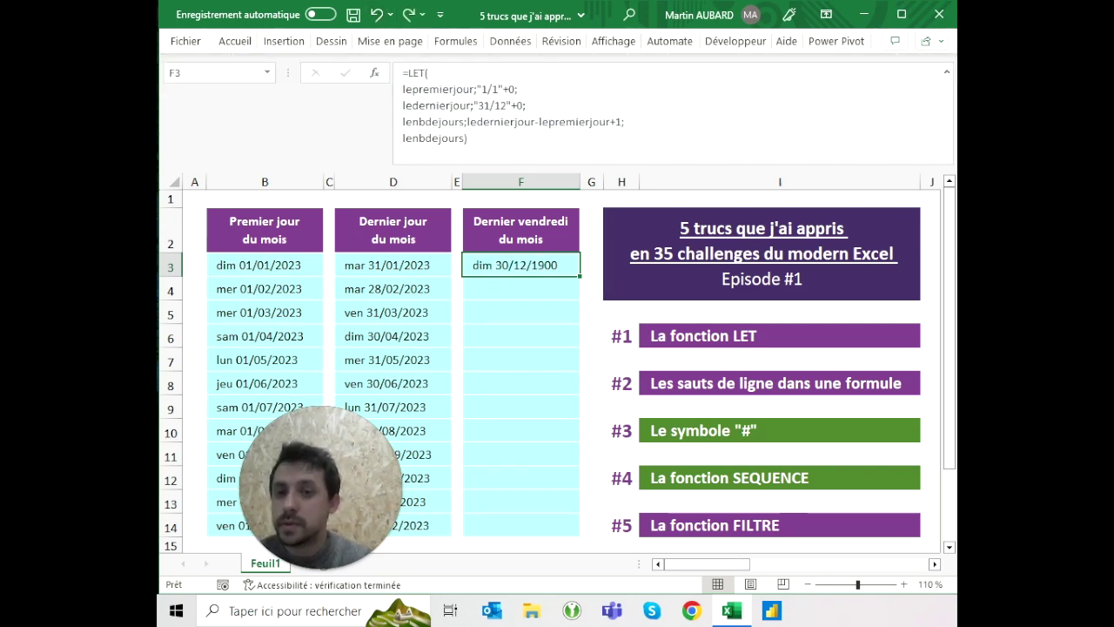
click(451, 158)
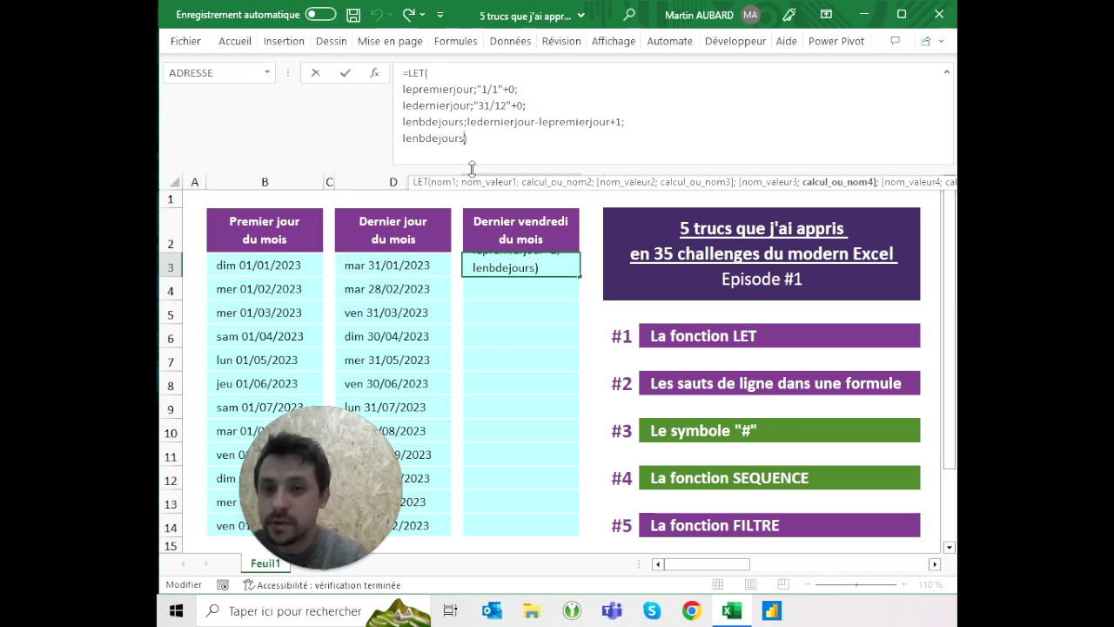
Replace the last line with SEQUENCE(lenbdejours;;lepremierjour) to spill every 2023 day
key(BackSpace)
key(BackSpace)
key(BackSpace)
key(BackSpace)
key(BackSpace)
key(BackSpace)
key(BackSpace)
text(sequence()
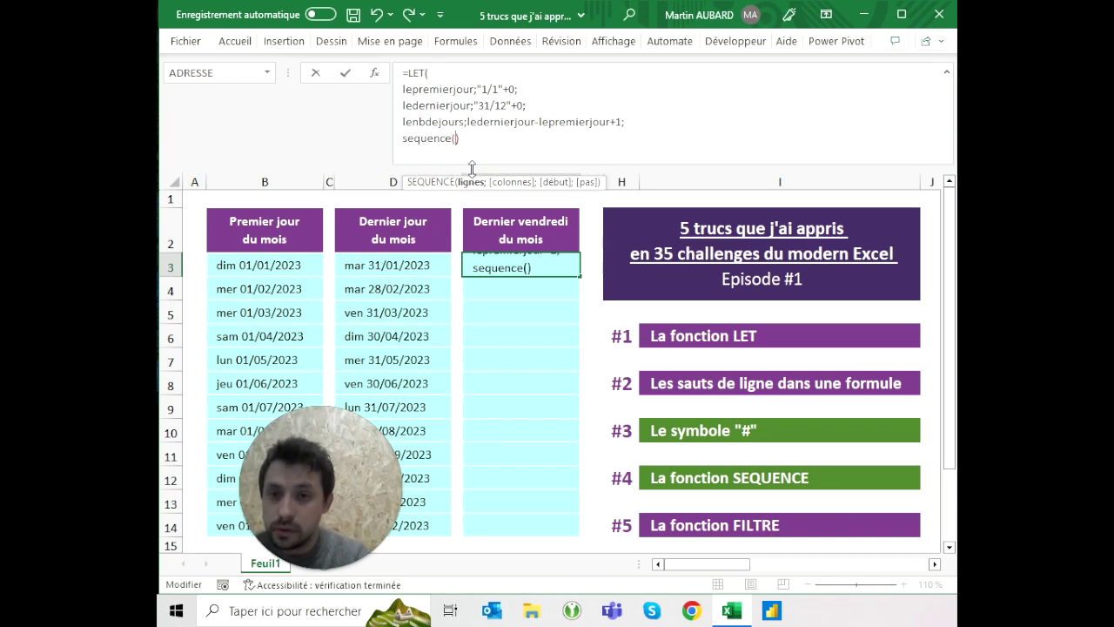
text(lenb)
key(Tab)
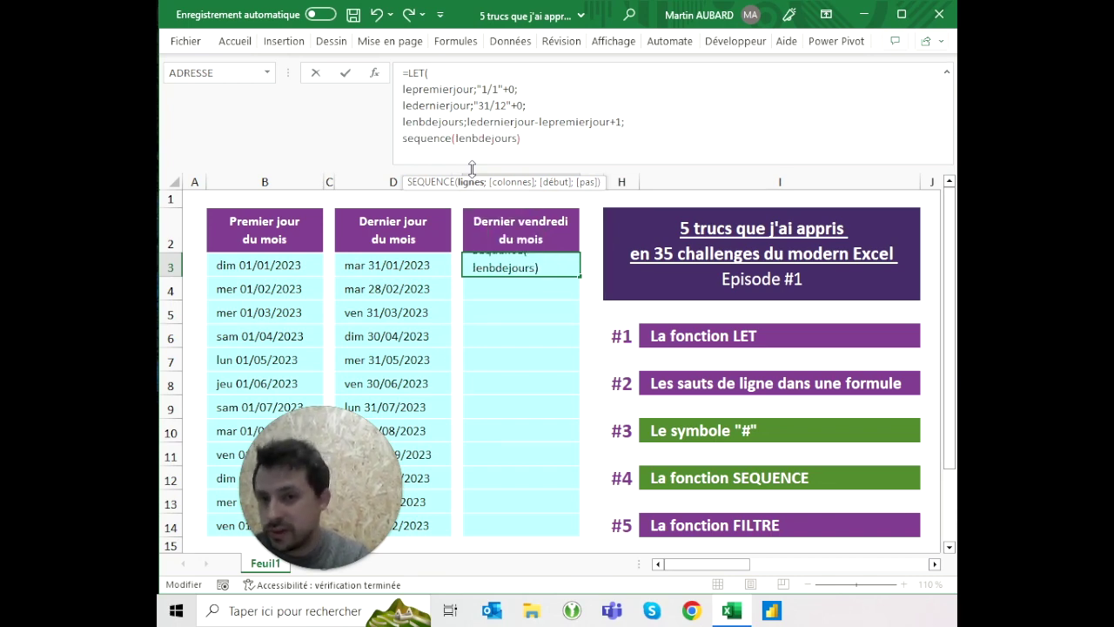
text(;;)
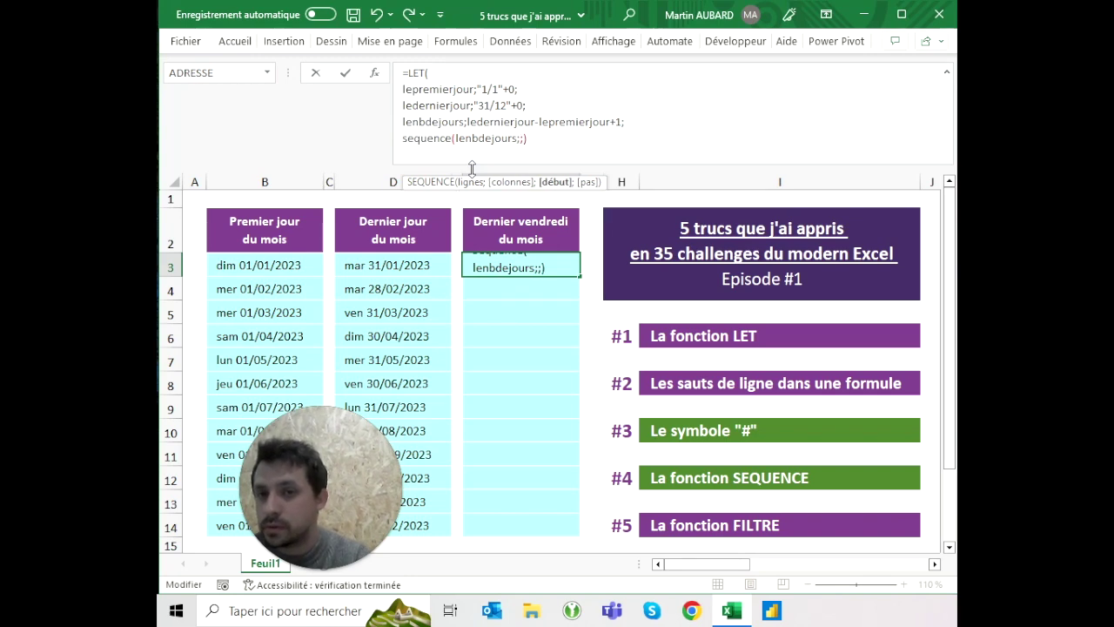
text(le)
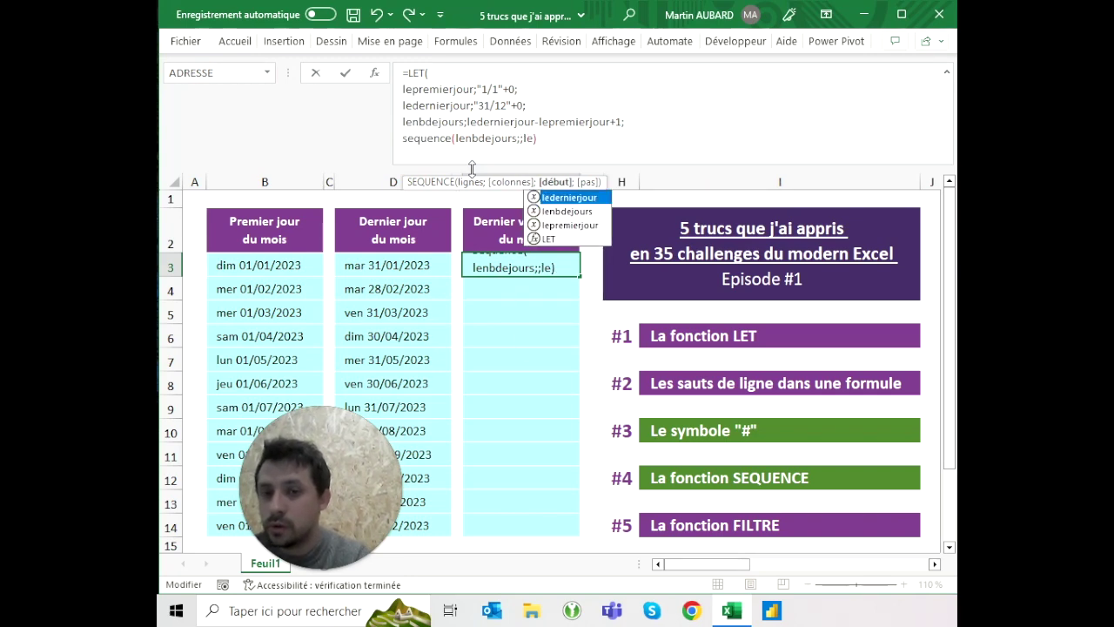
key(Down)
key(Down)
key(Tab)
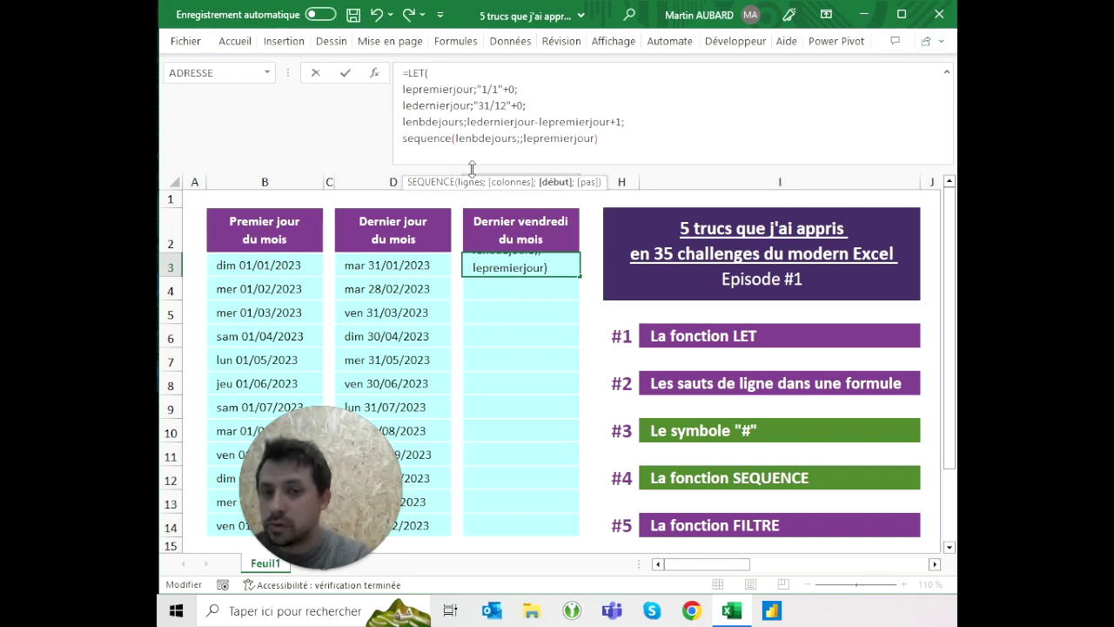
text())
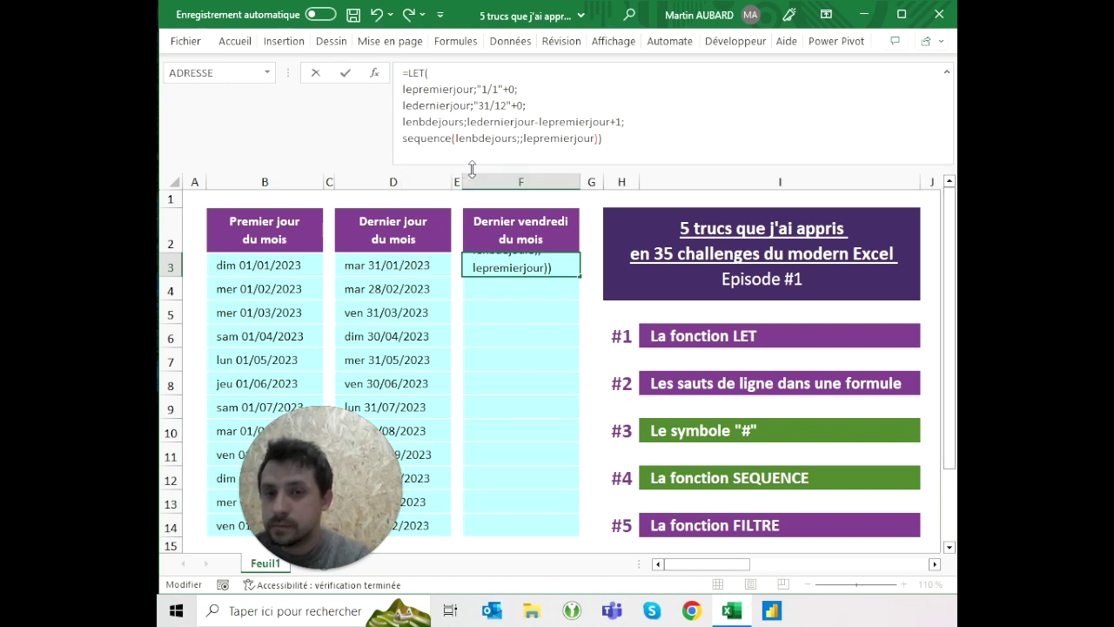
key(Return)
key(Up)
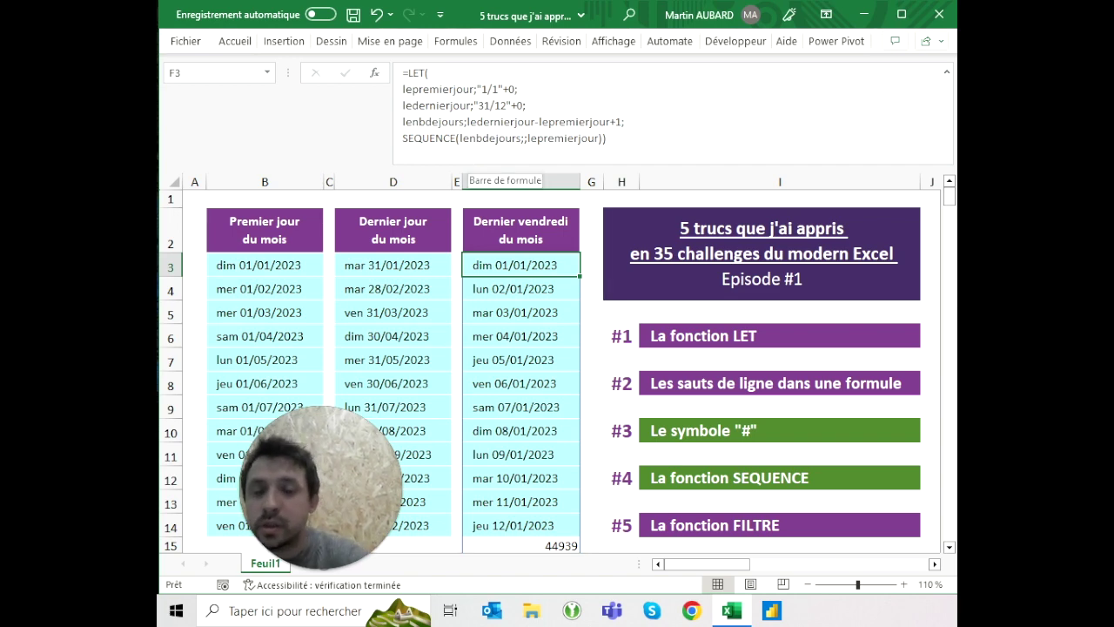
Review the lenbdejours row-count argument and check the spilled dates in column F
click(573, 138)
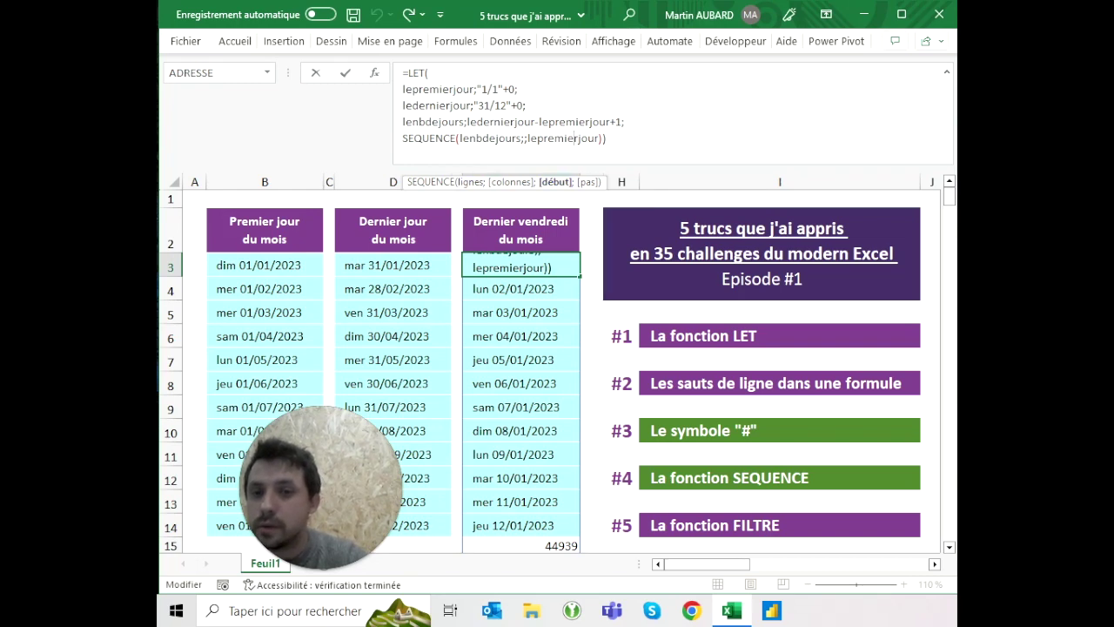
click(477, 138)
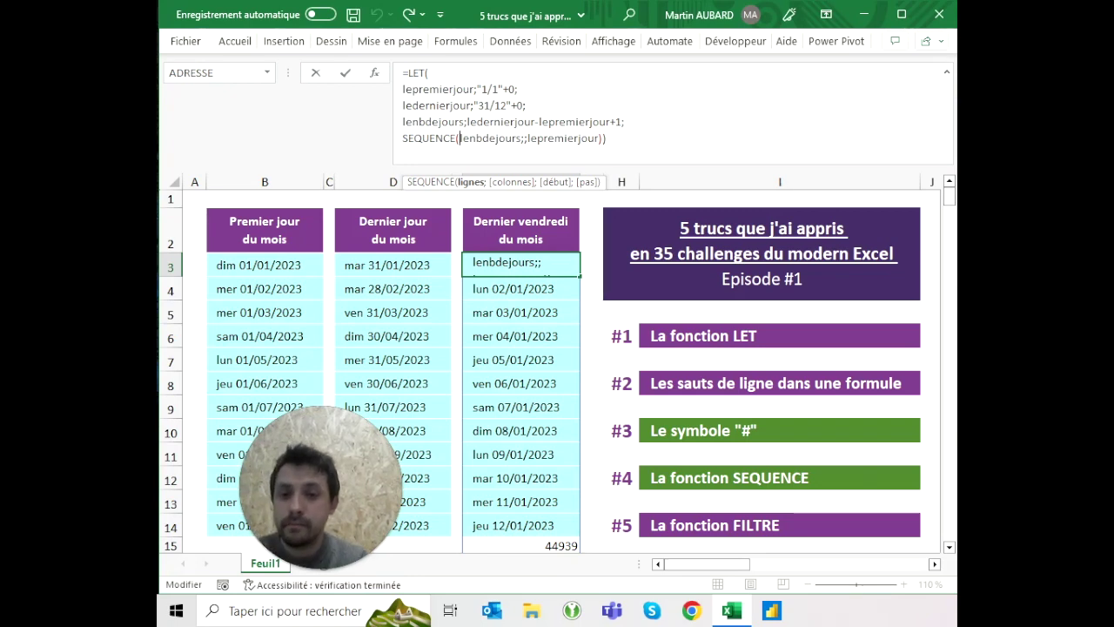
click(520, 230)
click(520, 288)
click(520, 265)
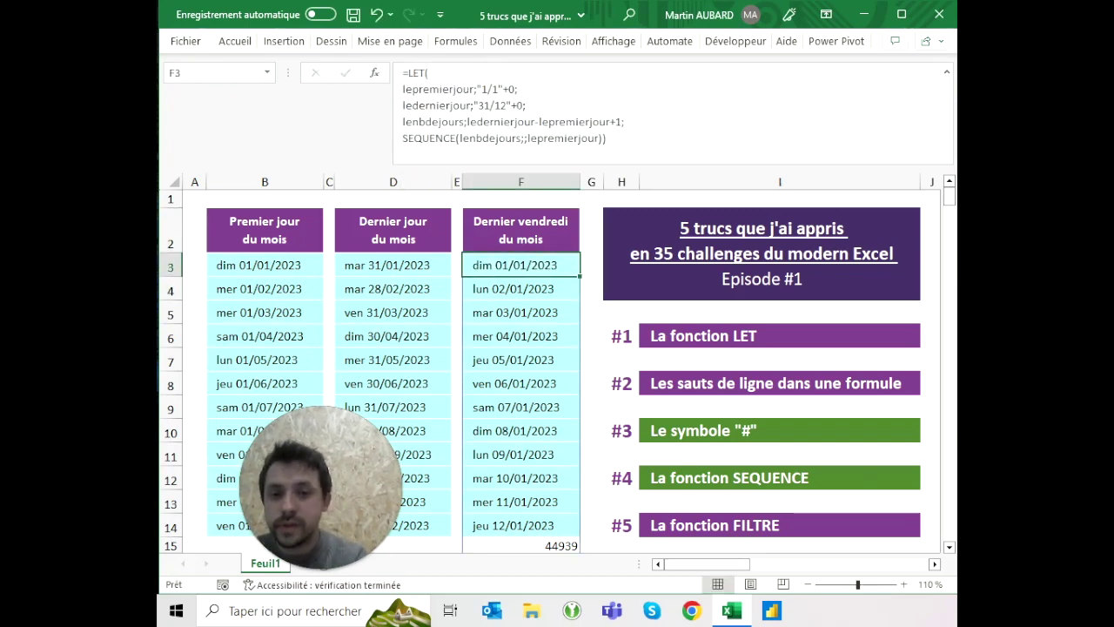
click(779, 336)
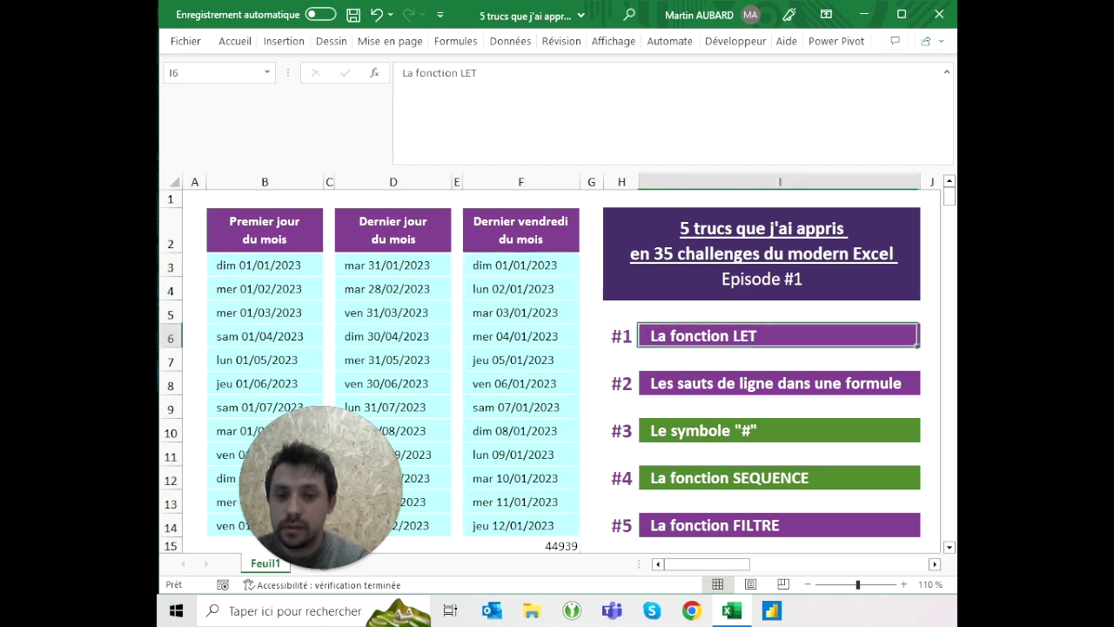
Fill the La fonction LET and Les sauts de ligne dans une formule banners green
click(233, 44)
click(292, 103)
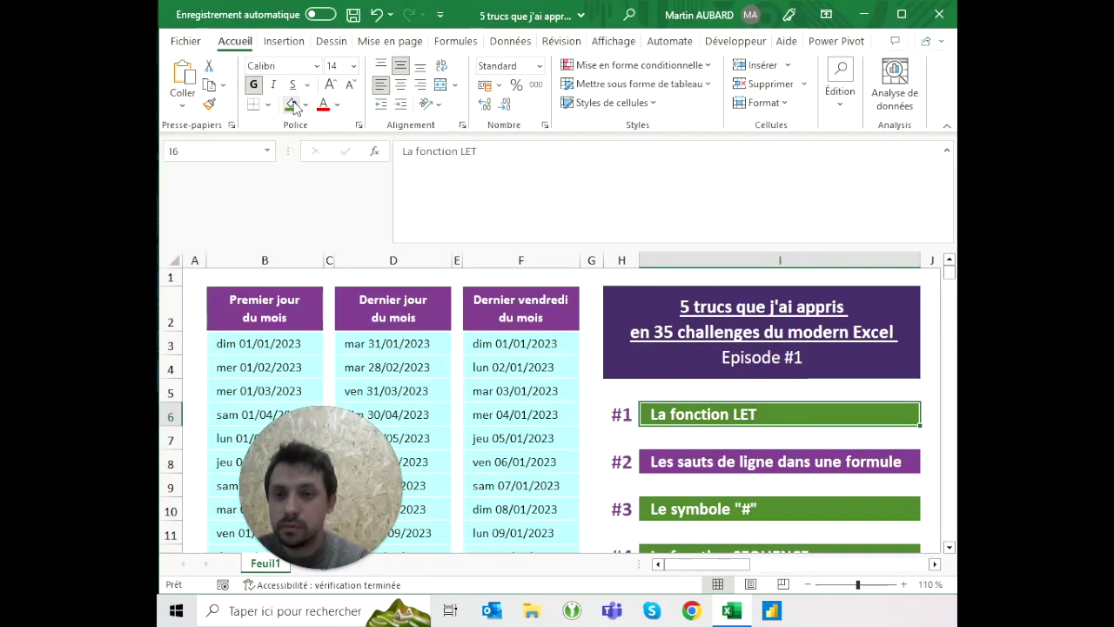
click(235, 41)
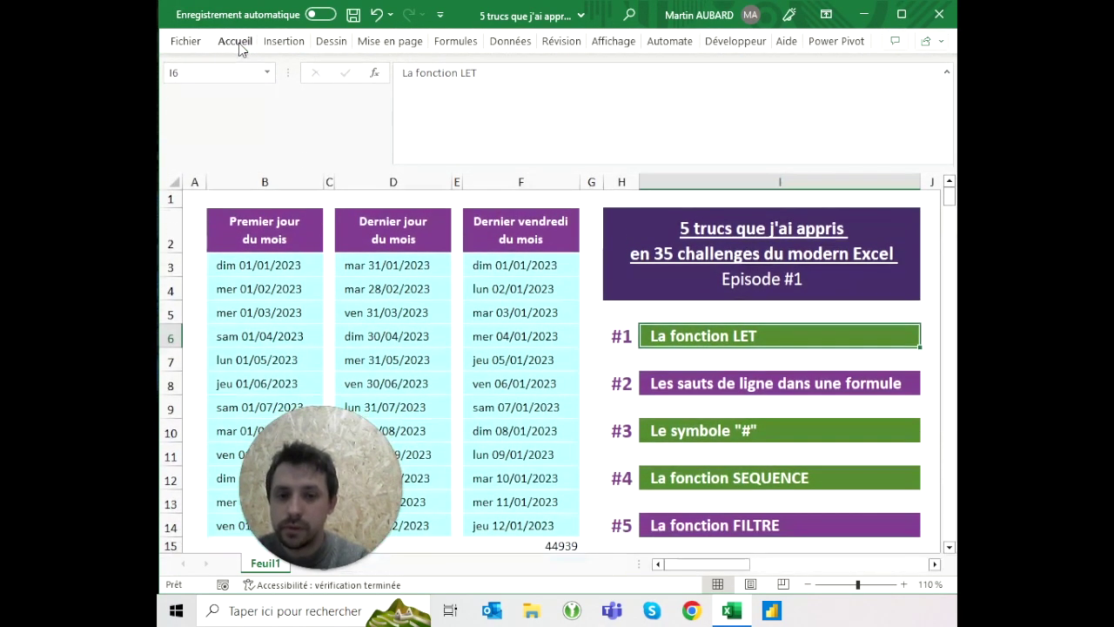
click(779, 383)
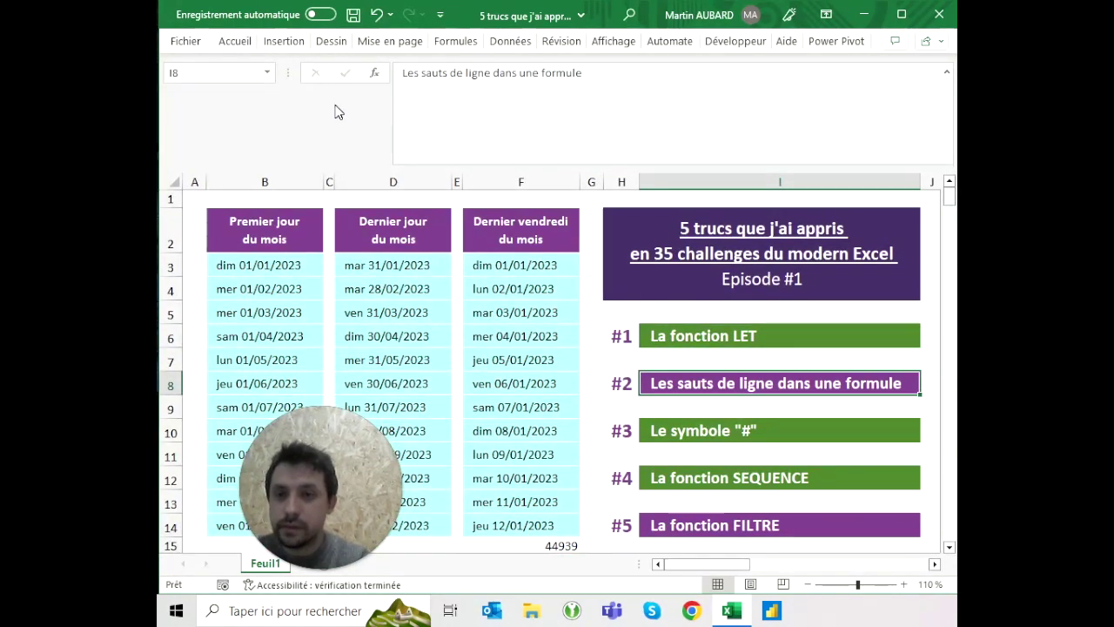
click(235, 41)
click(291, 104)
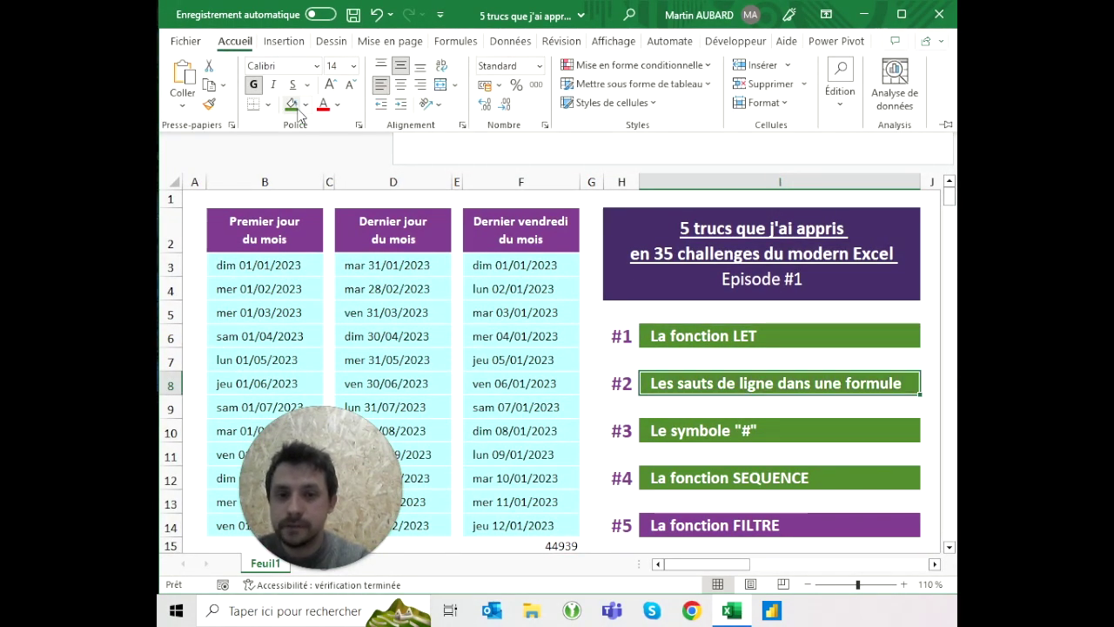
Join the ledernierjour line onto the lepremierjour line in F3's formula
click(520, 265)
double_click(520, 264)
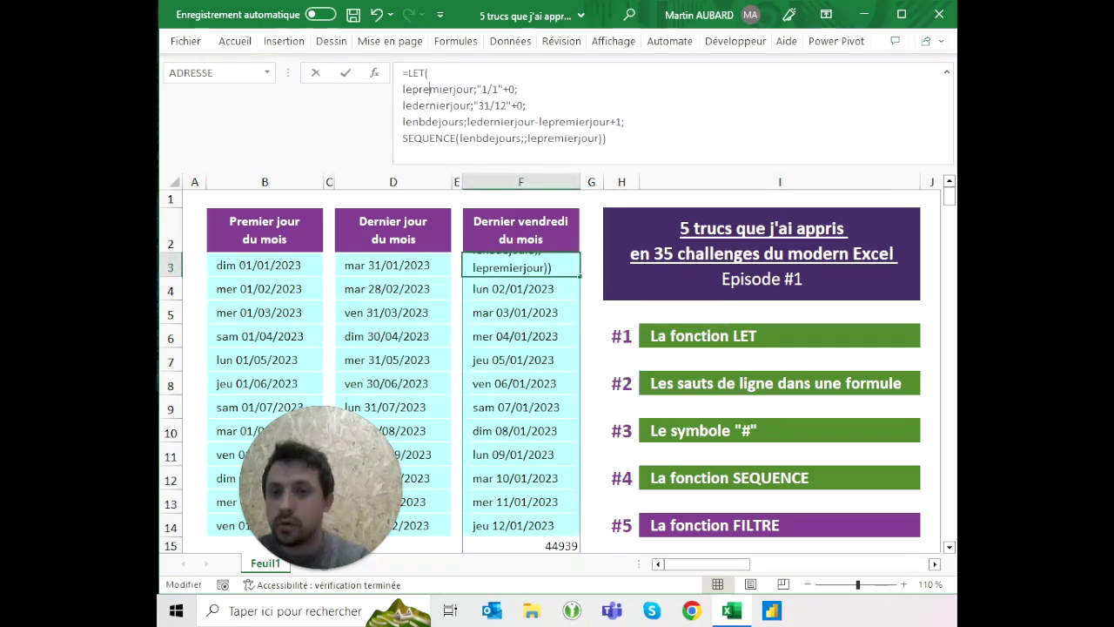
click(426, 73)
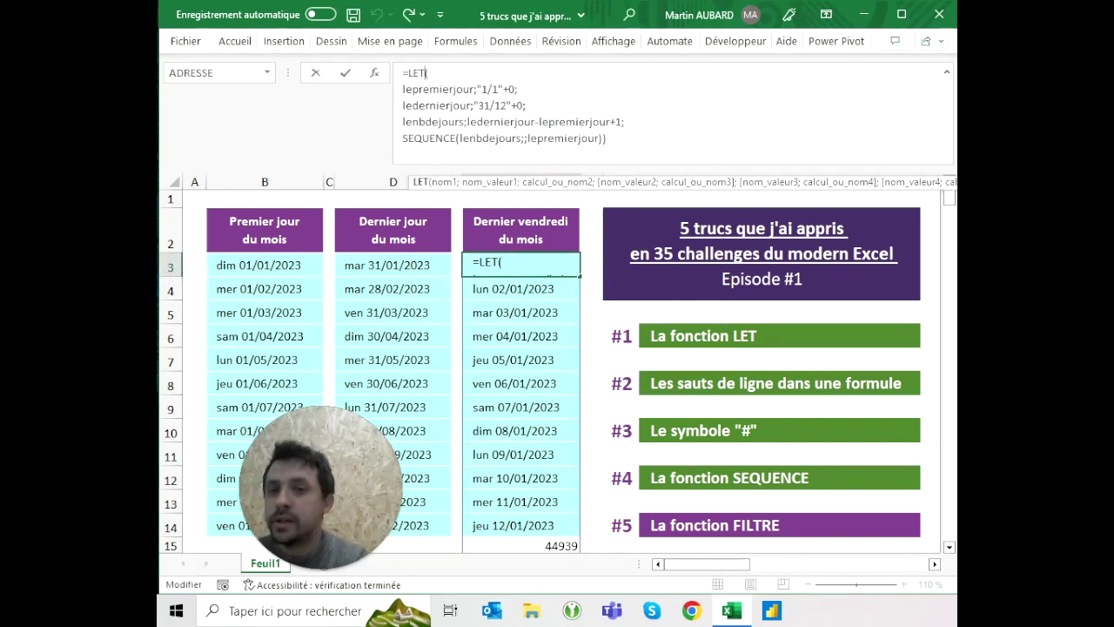
click(402, 89)
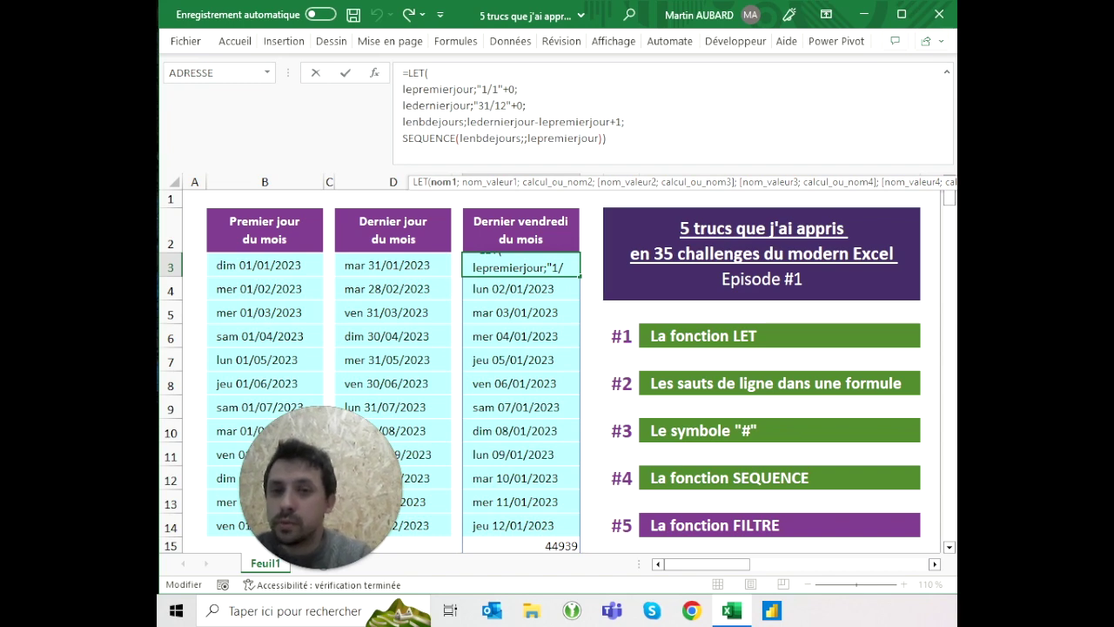
key(shift+Down)
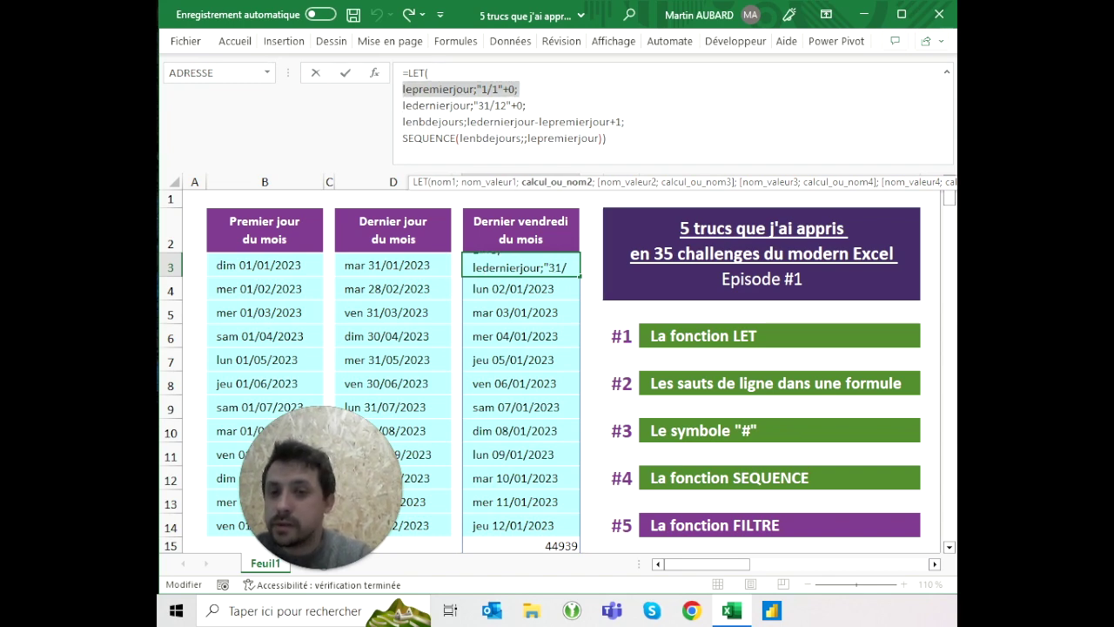
key(Right)
key(shift+Down)
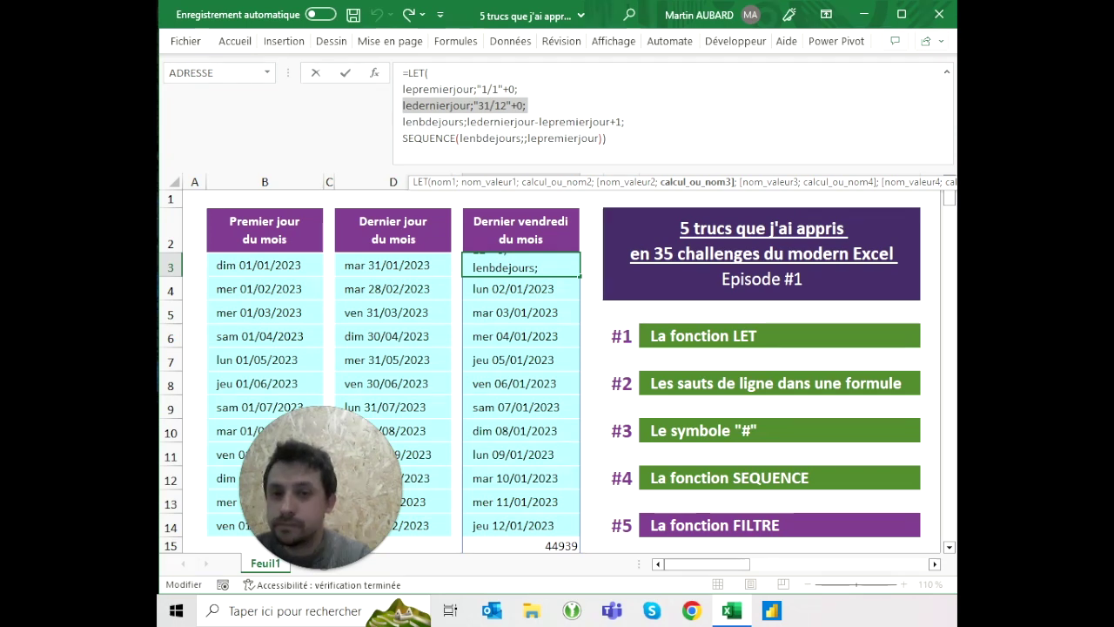
key(Left)
key(BackSpace)
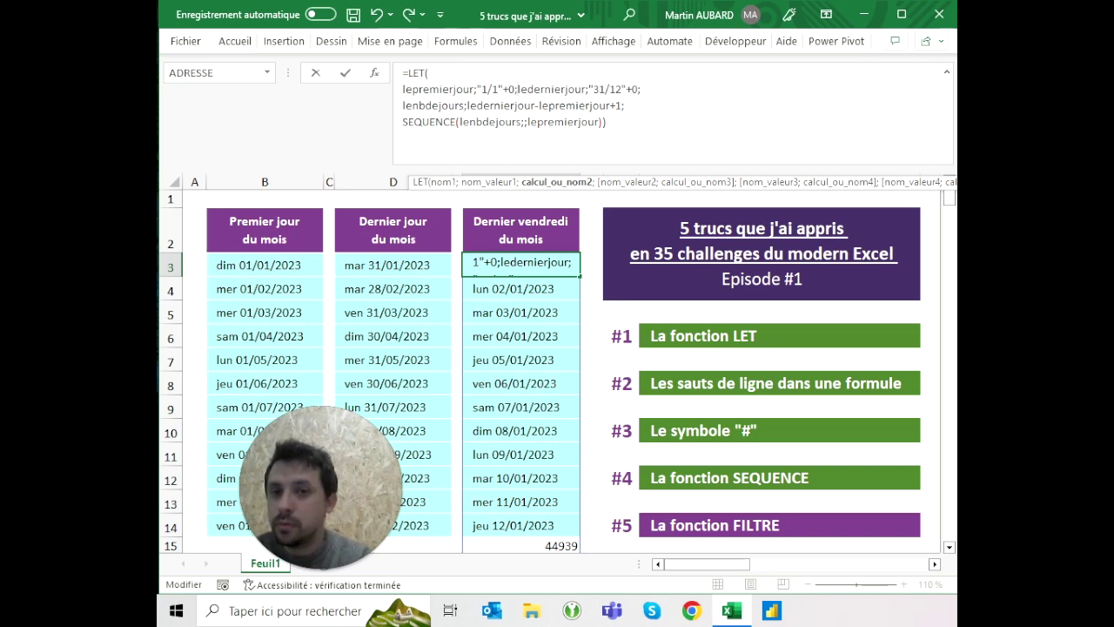
click(521, 230)
Put ledernierjour back on its own line and recommit the multi-line formula
click(520, 265)
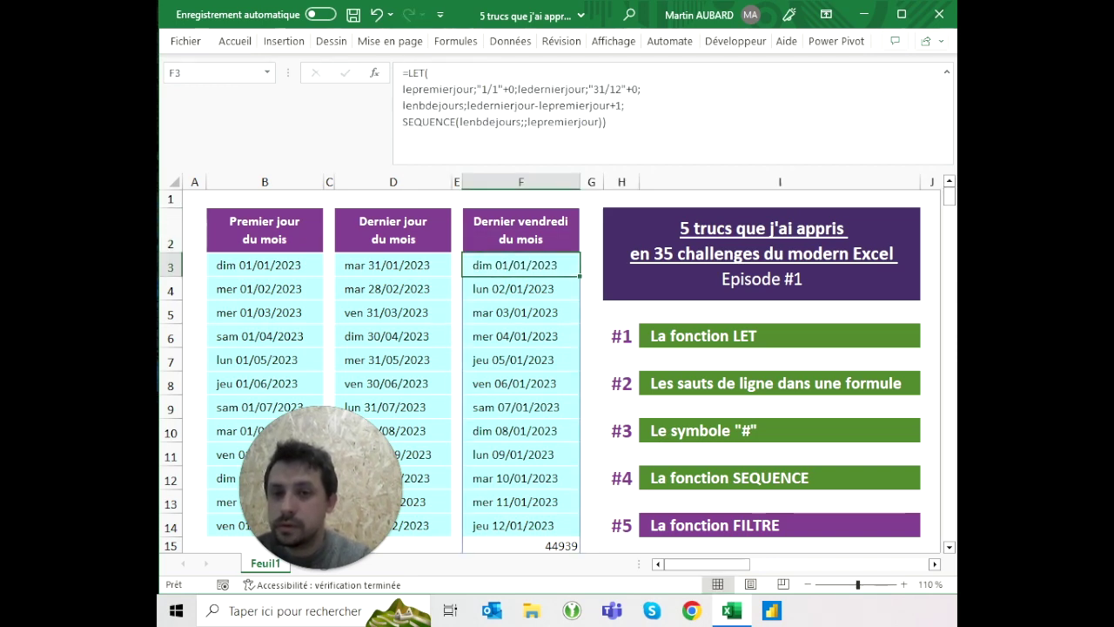
double_click(521, 264)
key(alt+Return)
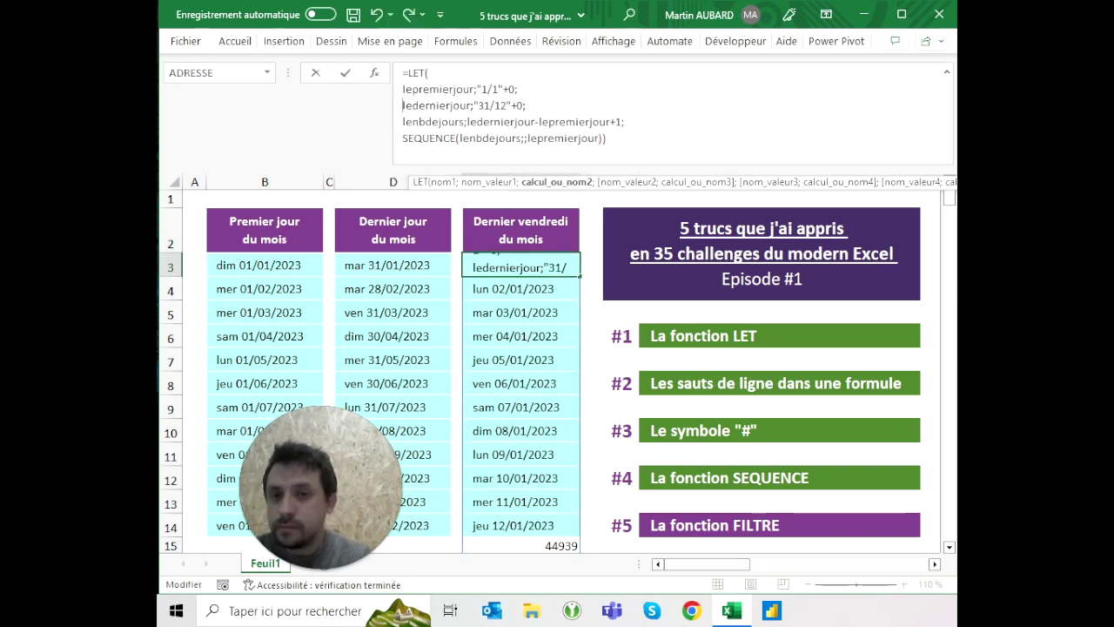
key(Down)
key(shift+Down)
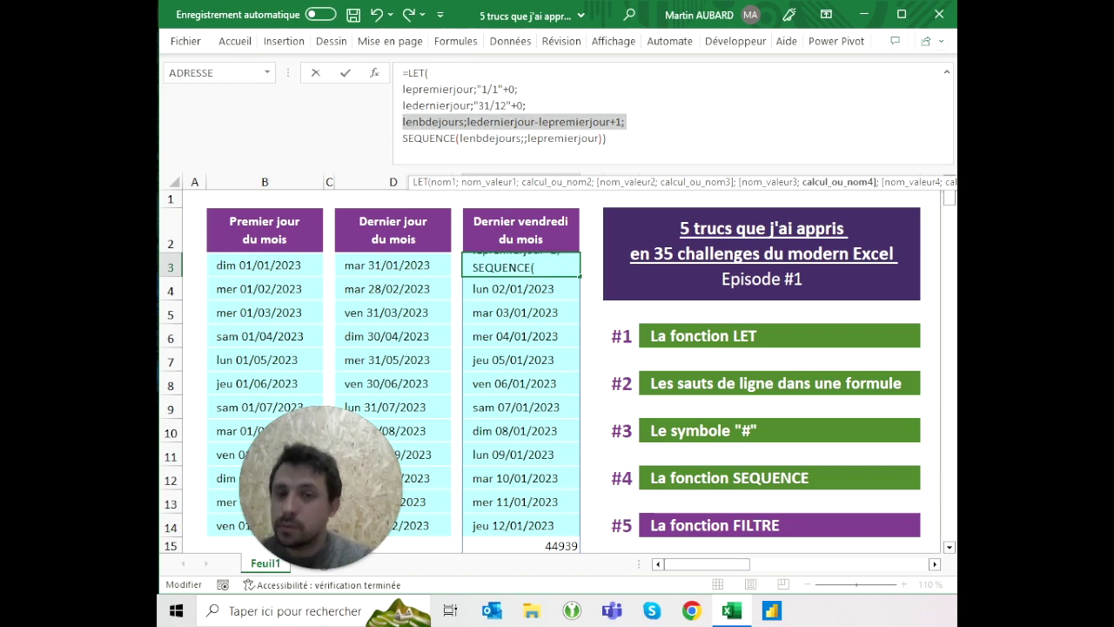
key(Right)
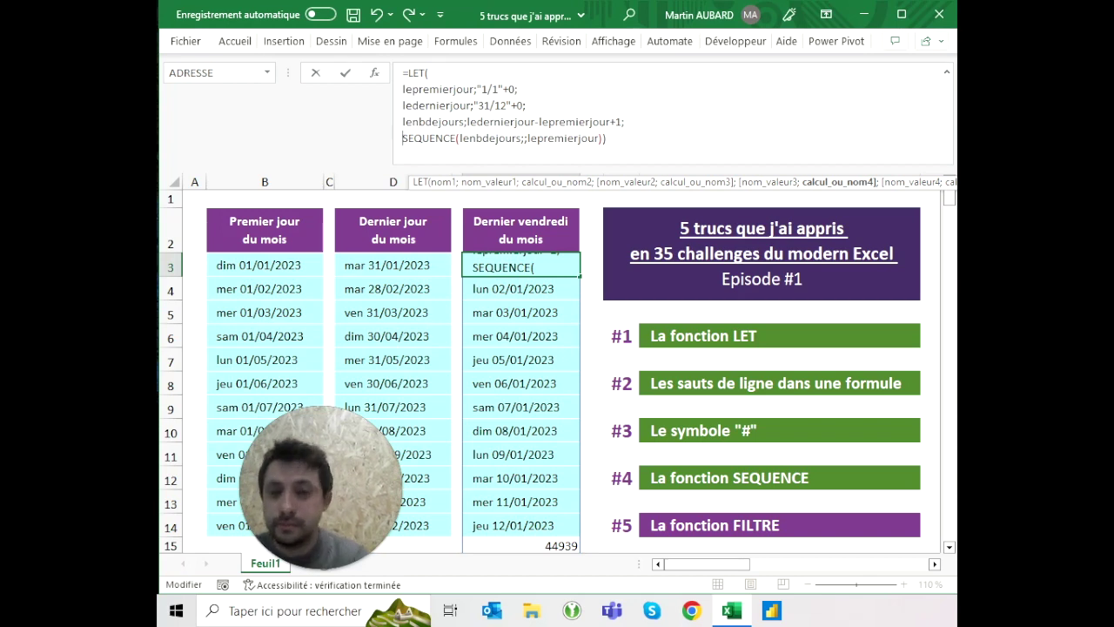
key(ctrl+Return)
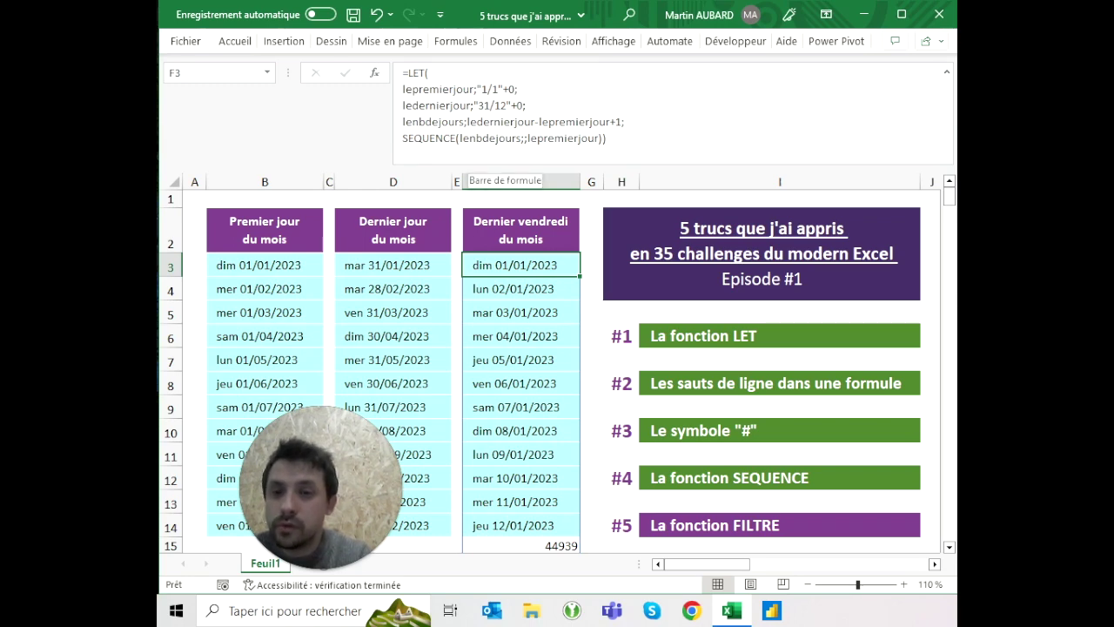
Store the SEQUENCE in a variable lalistedesjours and add a final line returning it
click(402, 137)
text(le)
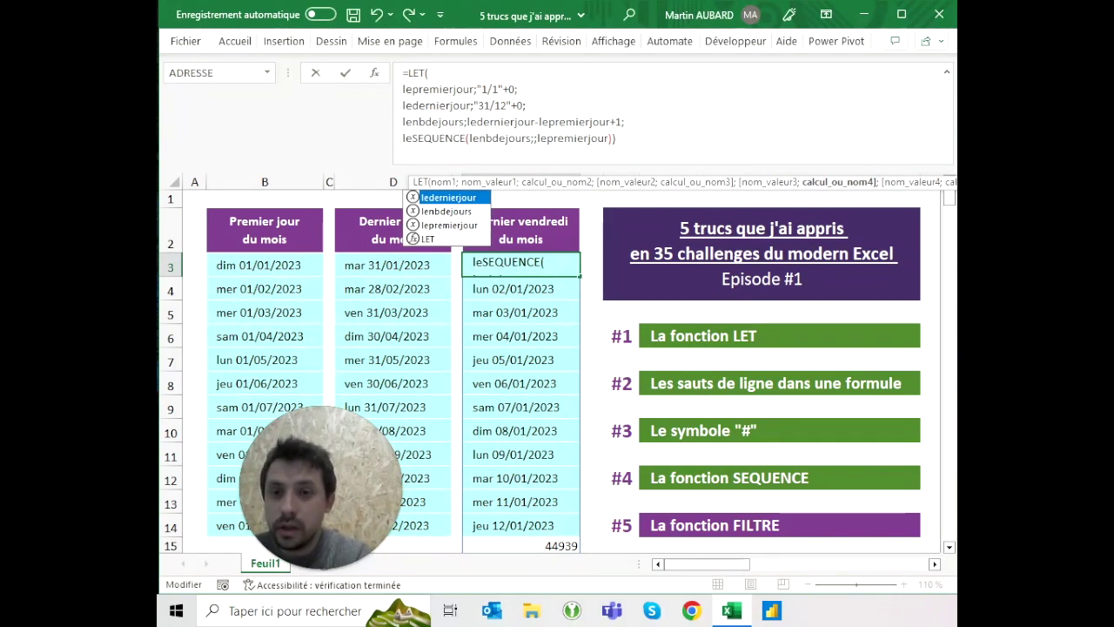
text(sjou)
key(BackSpace)
key(BackSpace)
key(BackSpace)
key(BackSpace)
key(BackSpace)
text(alistedesjours;)
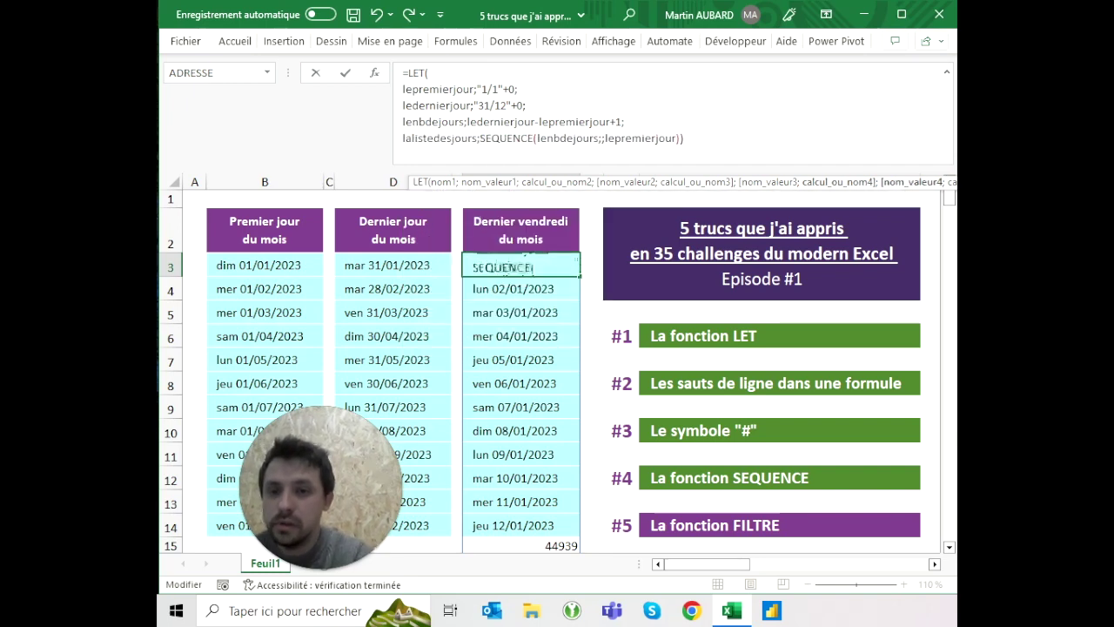
click(680, 137)
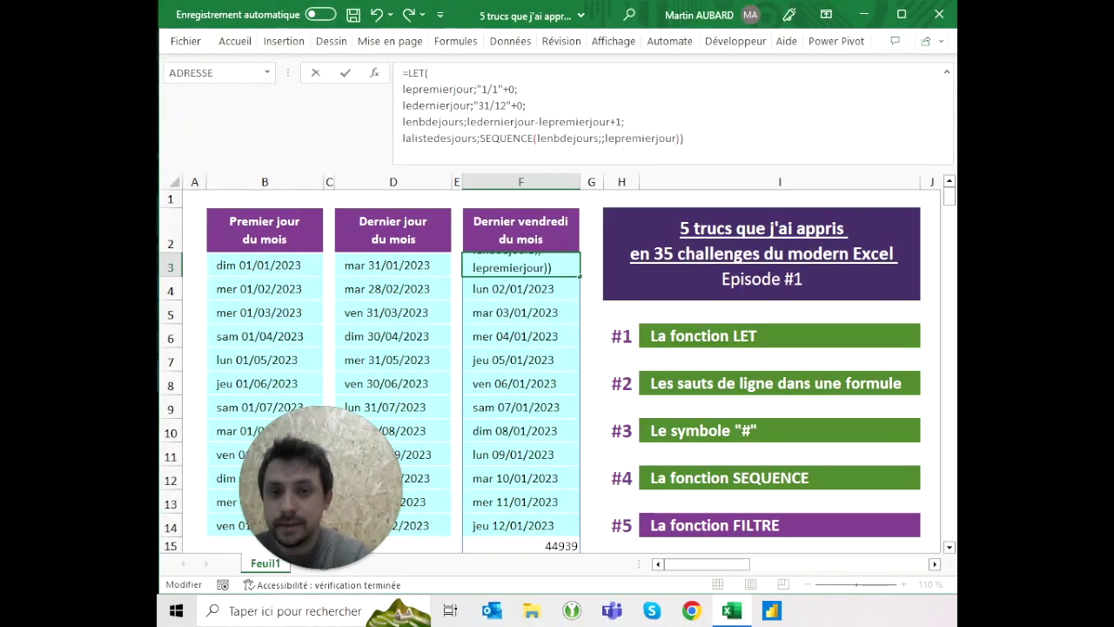
text(;)
key(alt+Return)
text(lal)
key(Tab)
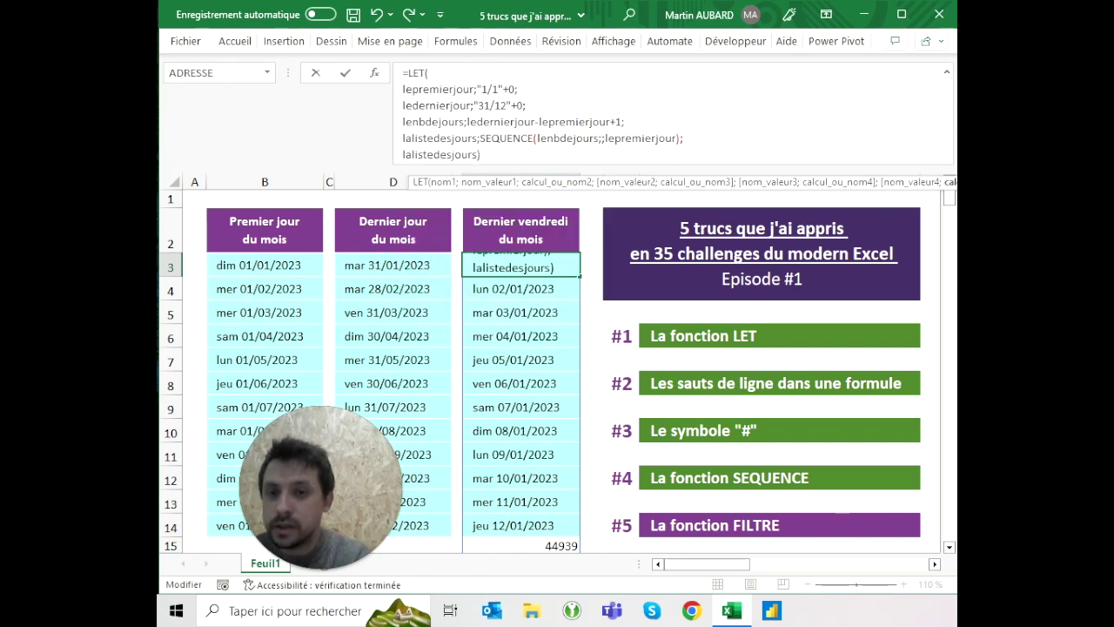
key(Return)
key(Up)
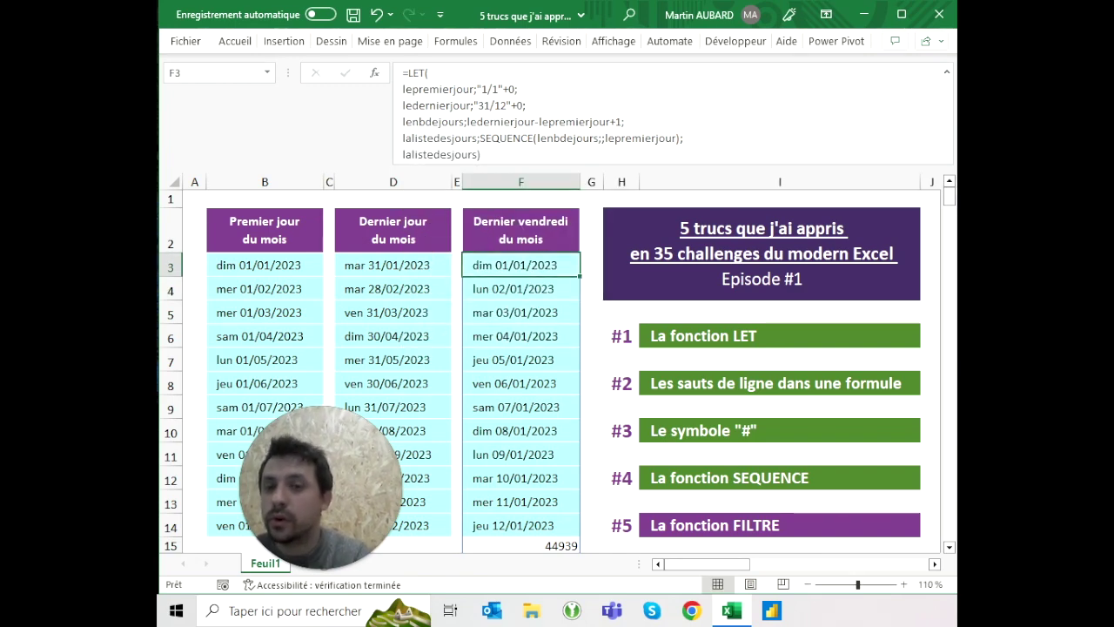
drag(479, 154, 403, 154)
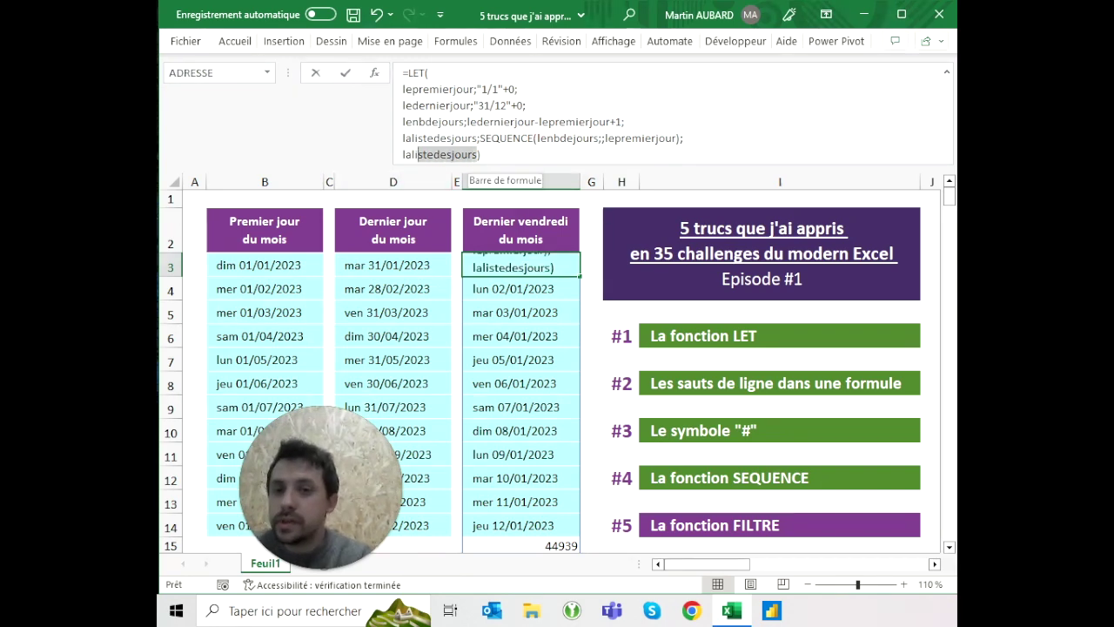
Return FILTRE(lalistedesjours;JOUR(lalistedesjours)=1) so column F lists each month's first day
text(filtre(la)
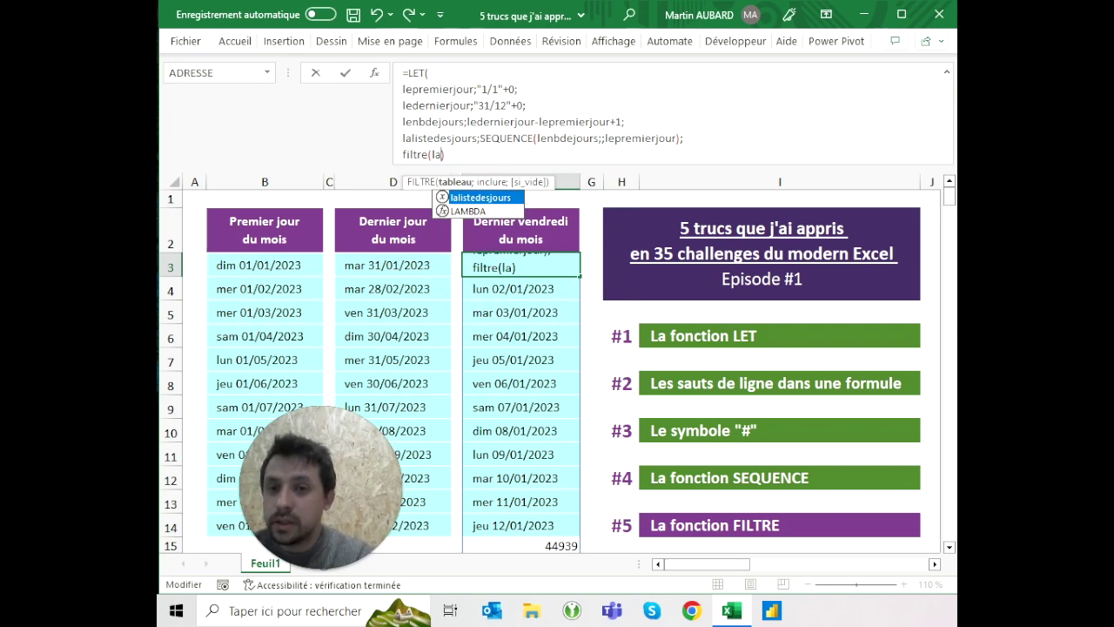
key(Tab)
text(;)
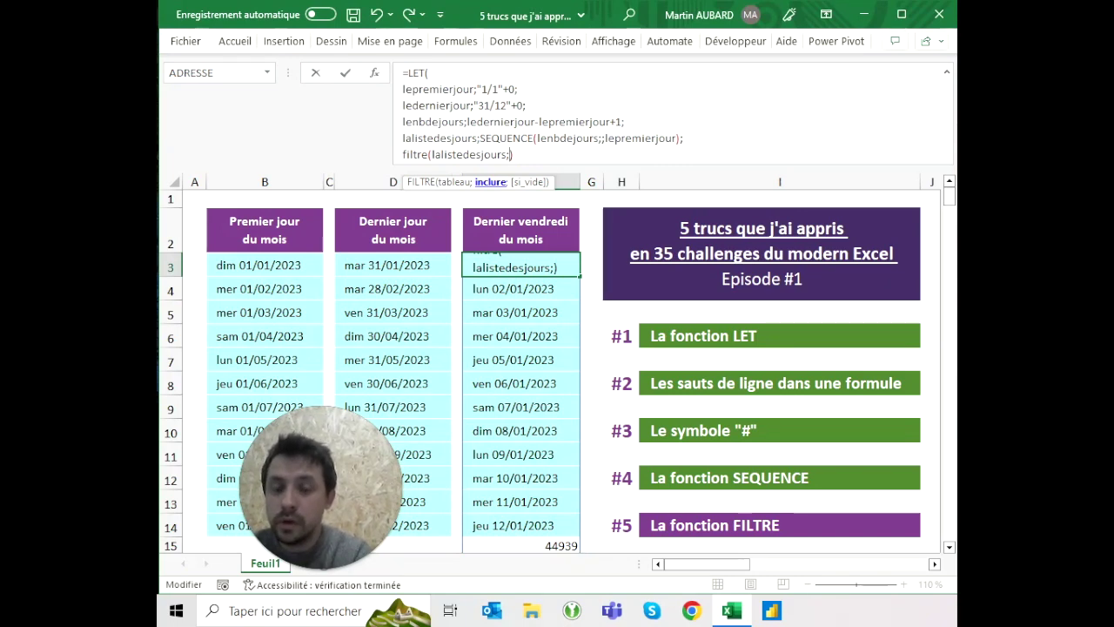
text(jour)
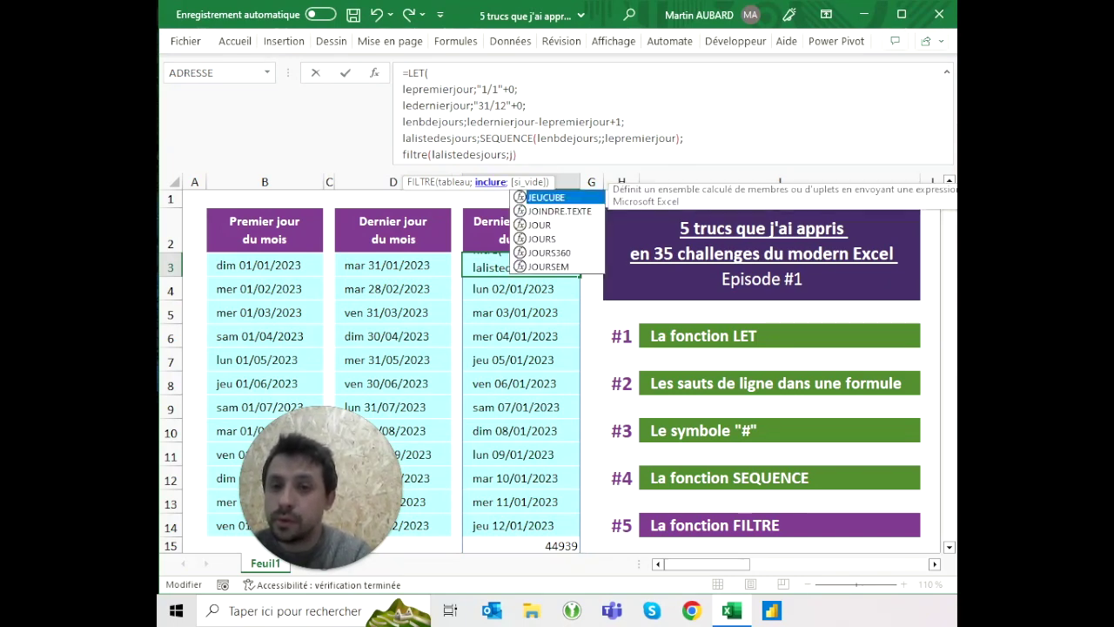
text(()
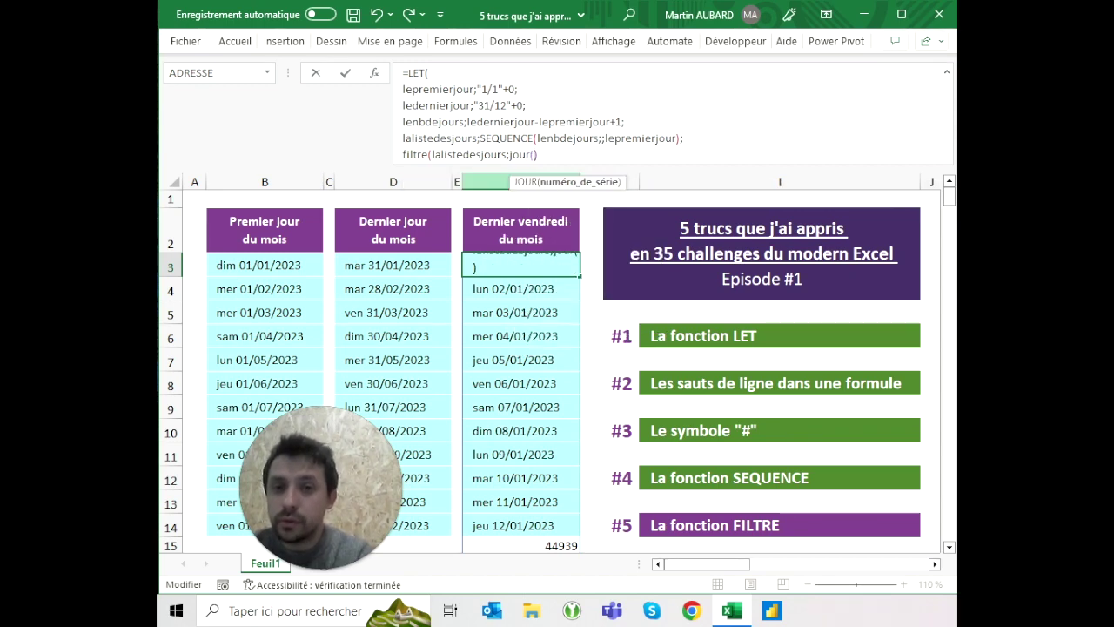
text(la)
key(Tab)
text())
key(Left)
text(=1)
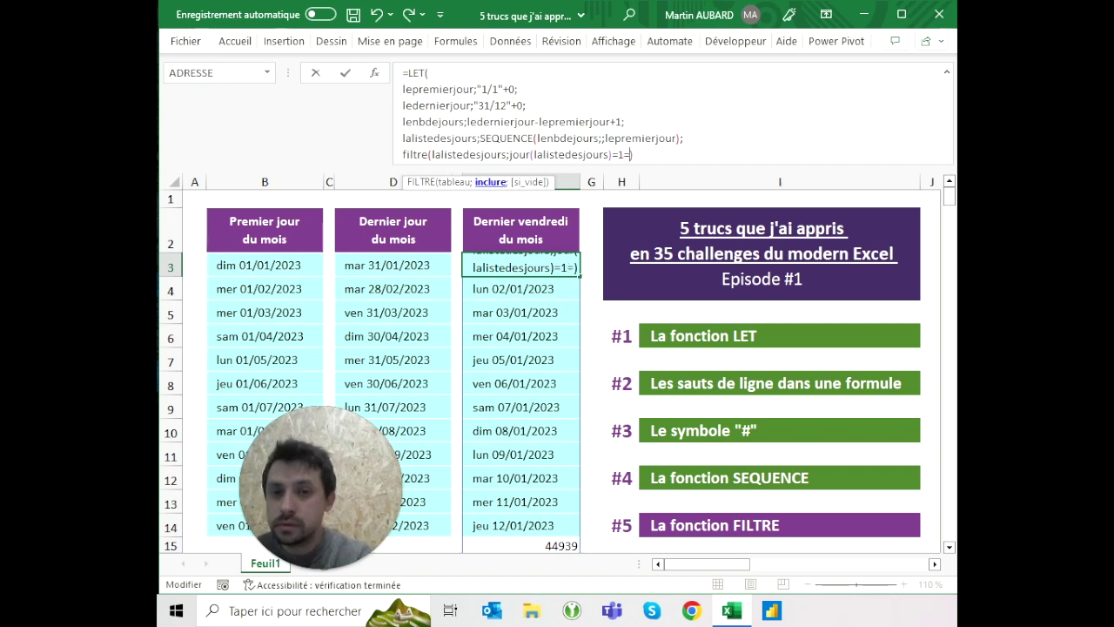
key(Return)
key(Up)
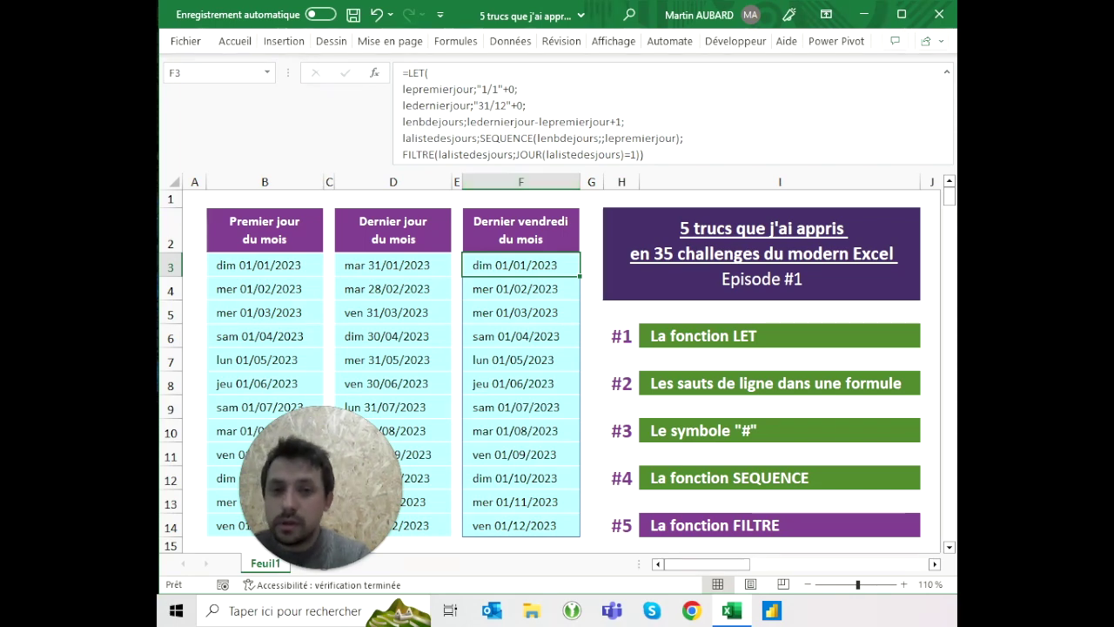
click(638, 154)
key(BackSpace)
Filter for day 31, then change the condition to JOURSEM(lalistedesjours;2)=5 to list all Fridays
text(31)
key(ctrl+Return)
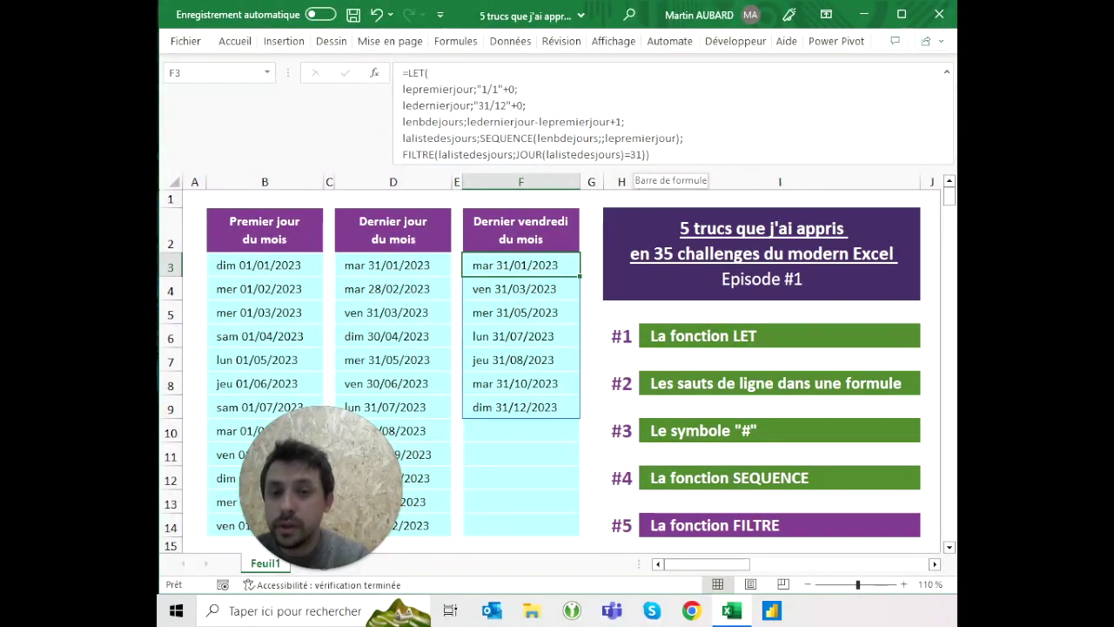
click(564, 154)
text(SEM)
click(617, 154)
text(;)
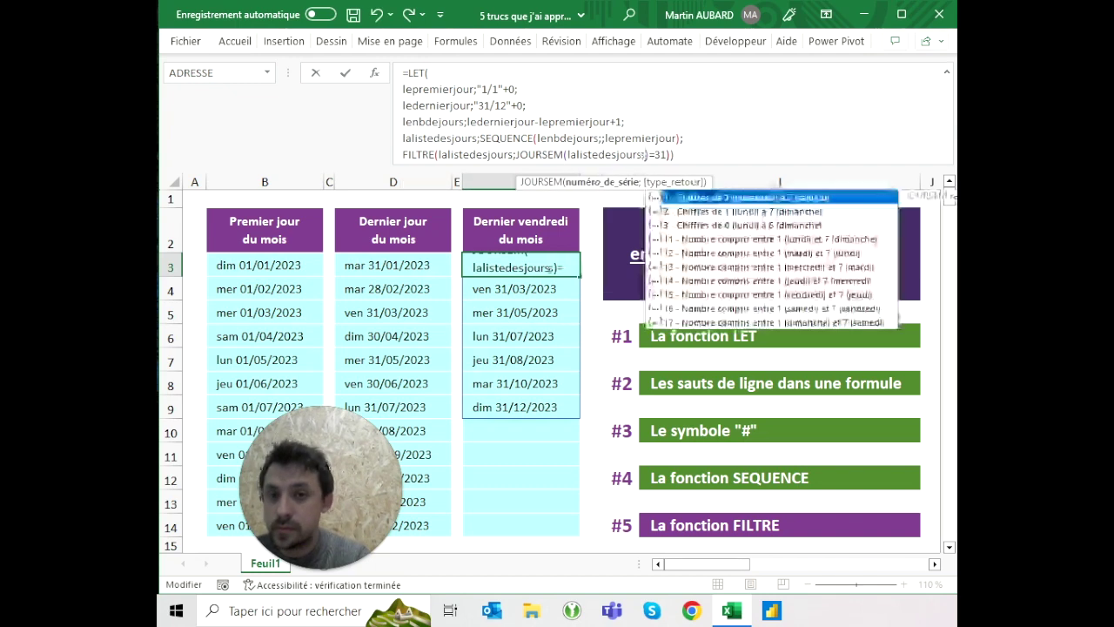
double_click(681, 213)
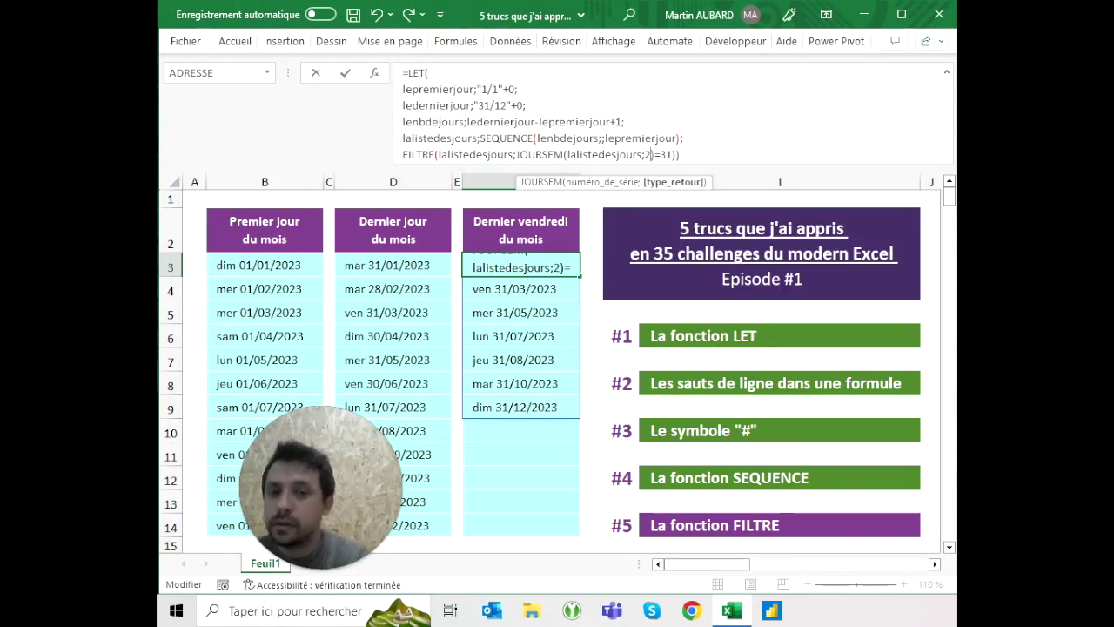
click(672, 154)
key(BackSpace)
key(BackSpace)
text(5)
click(543, 154)
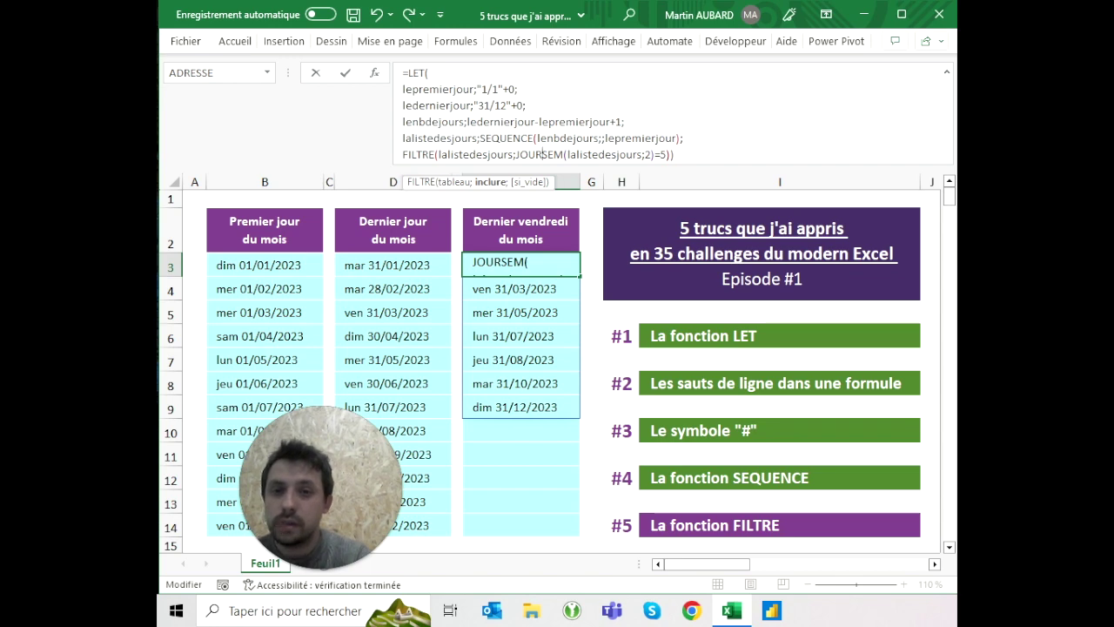
click(659, 154)
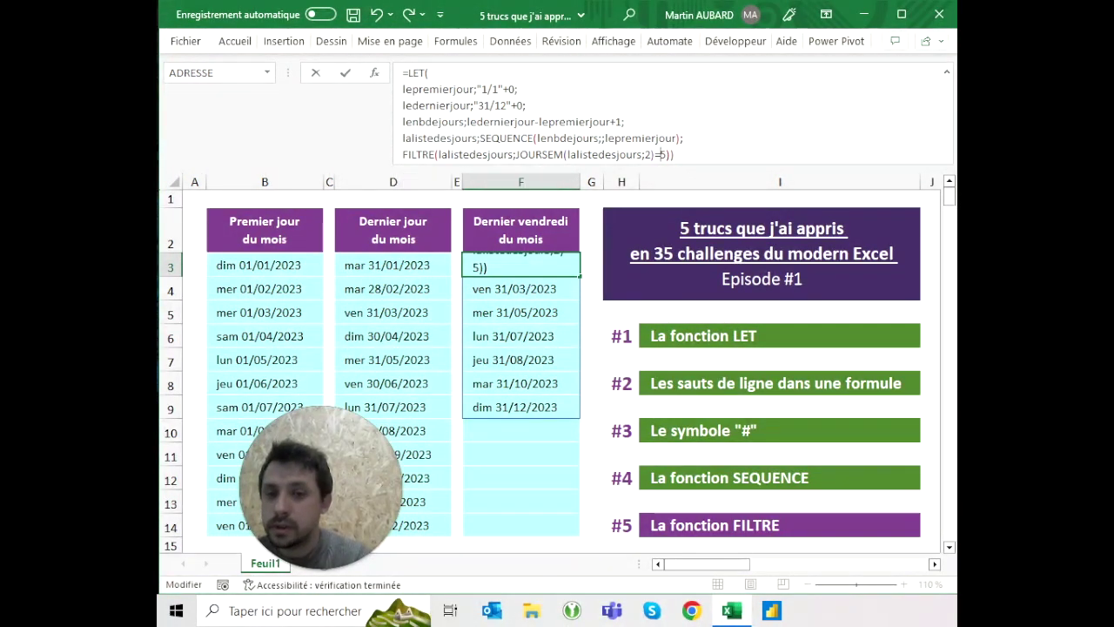
key(ctrl+Return)
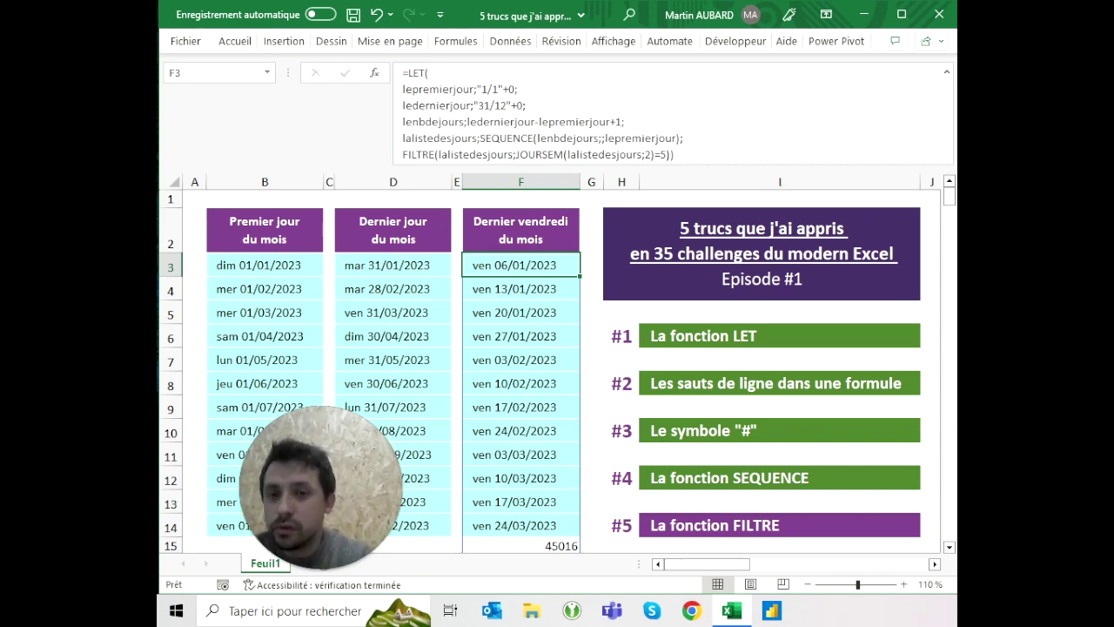
drag(516, 154, 662, 154)
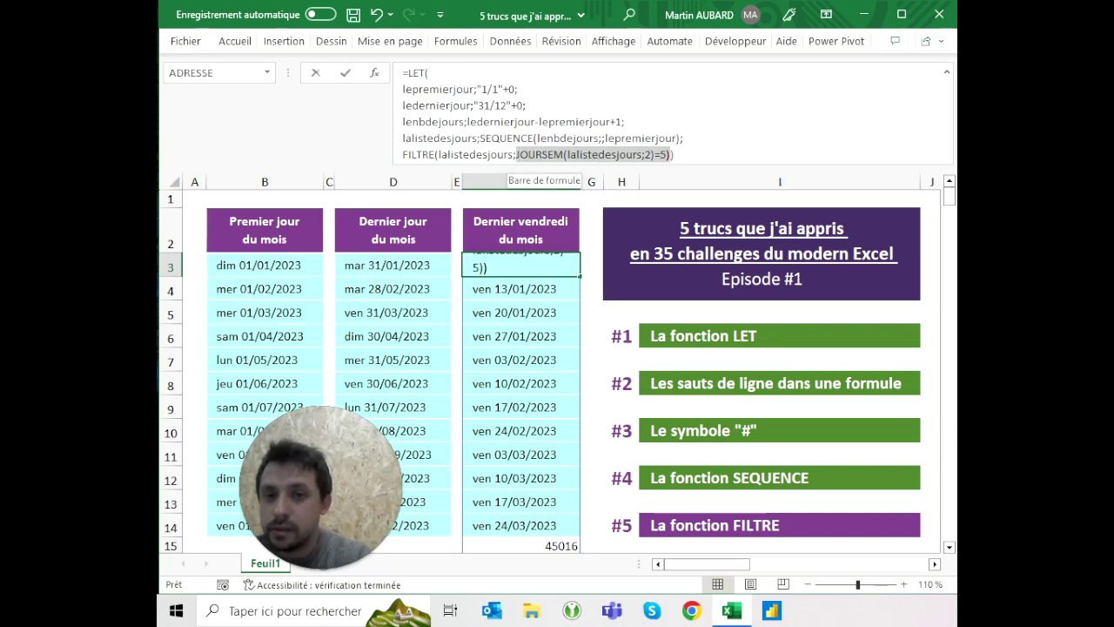
Replace the JOURSEM test in F3's filter with JOUR(lalistedesjours)=31
key(shift+Left)
key(shift+Left)
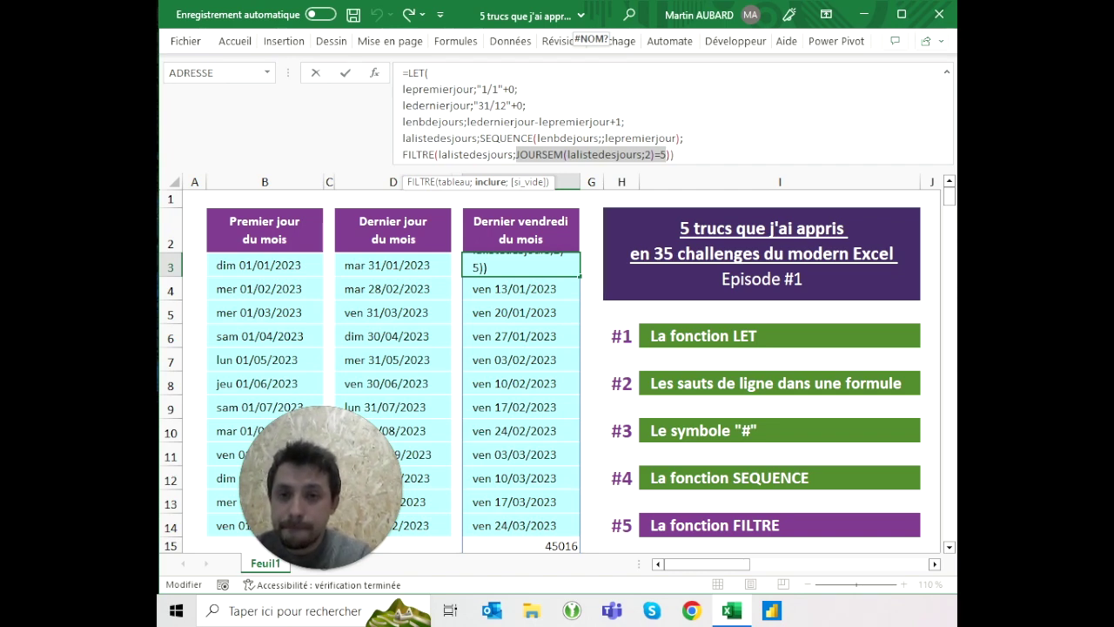
text(r)
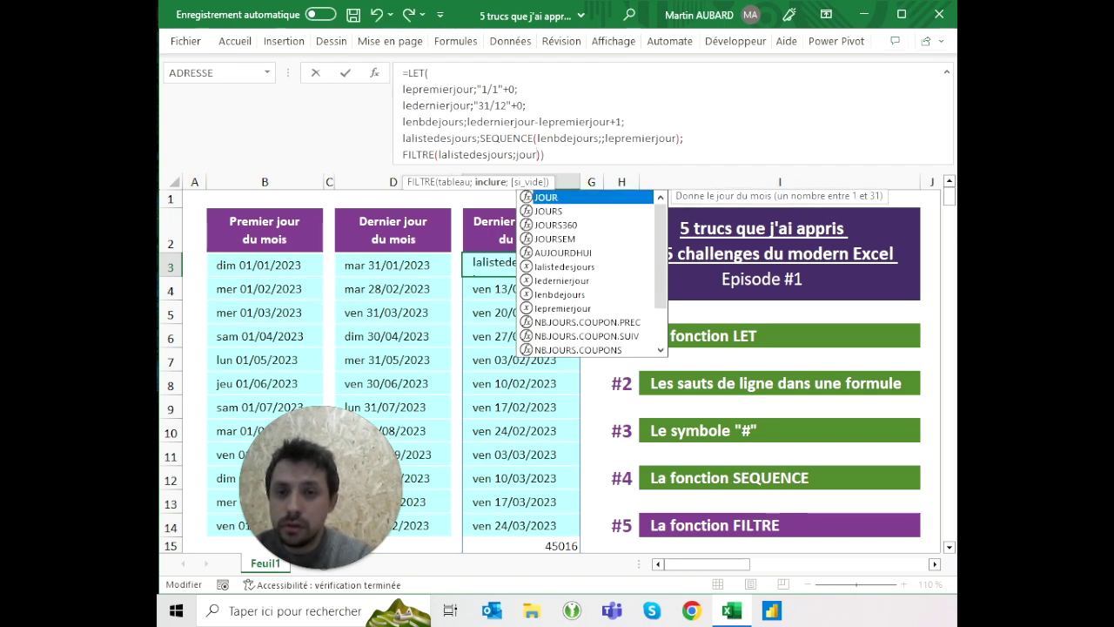
text((la)
key(Tab)
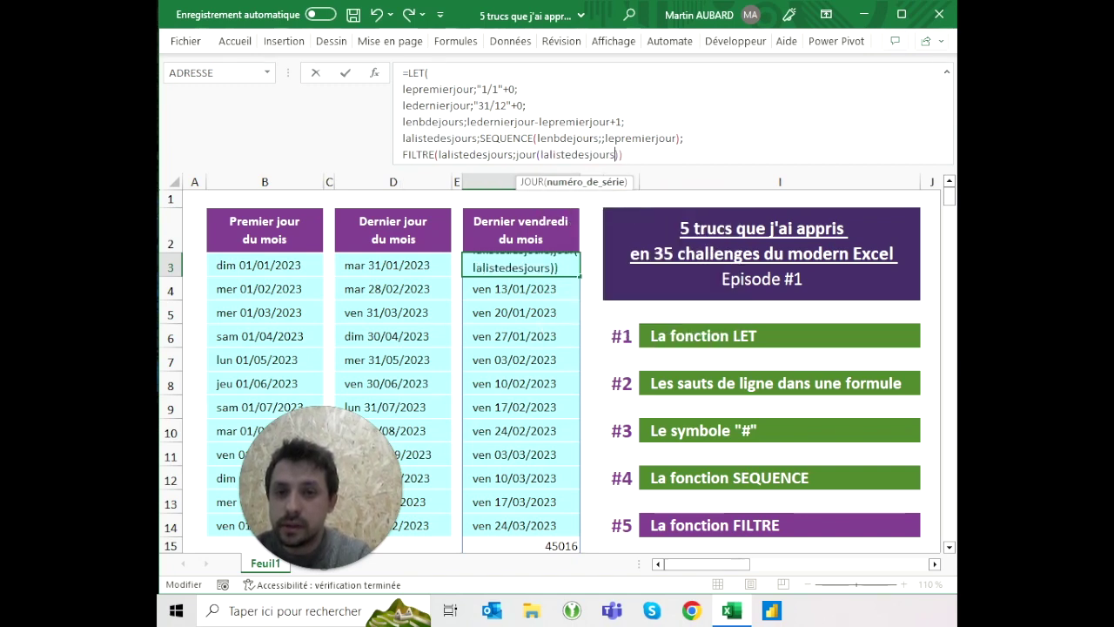
text()=)
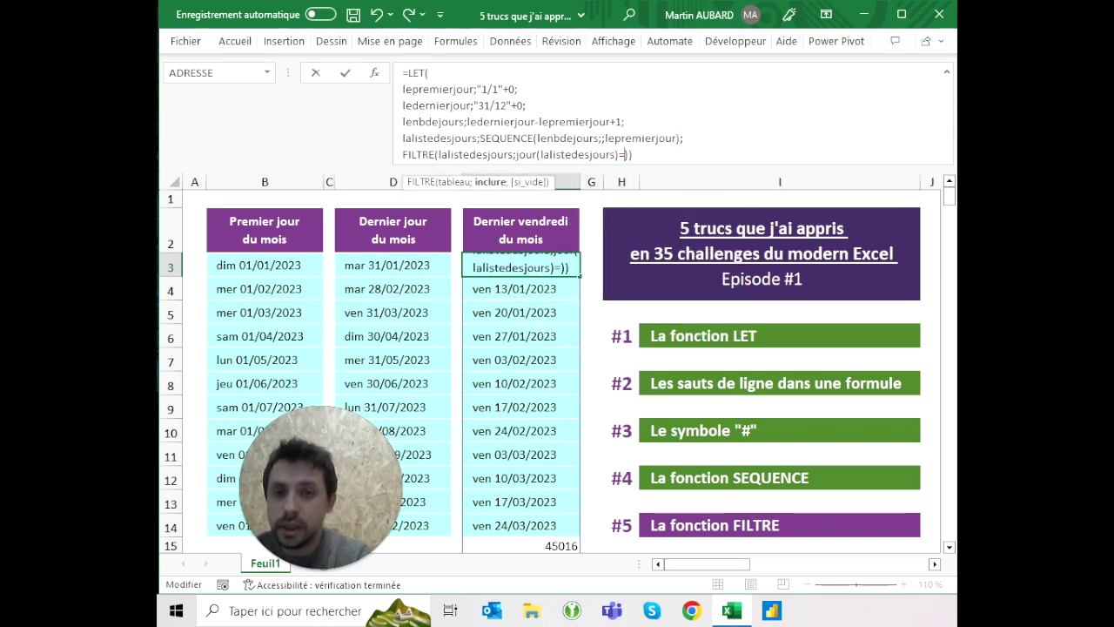
text(31)
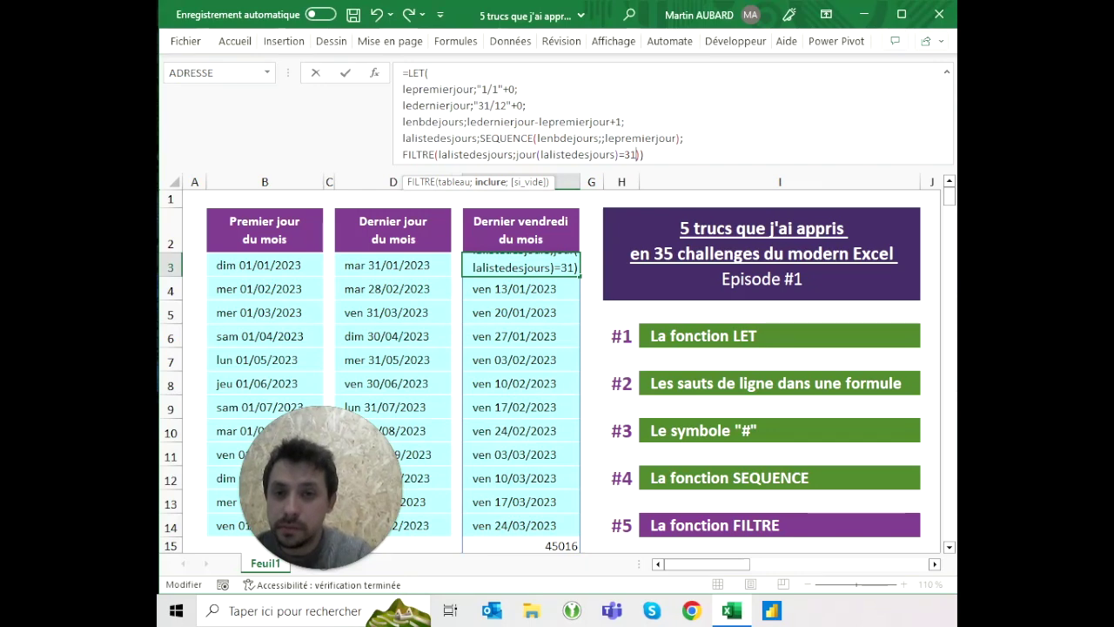
key(ctrl+Return)
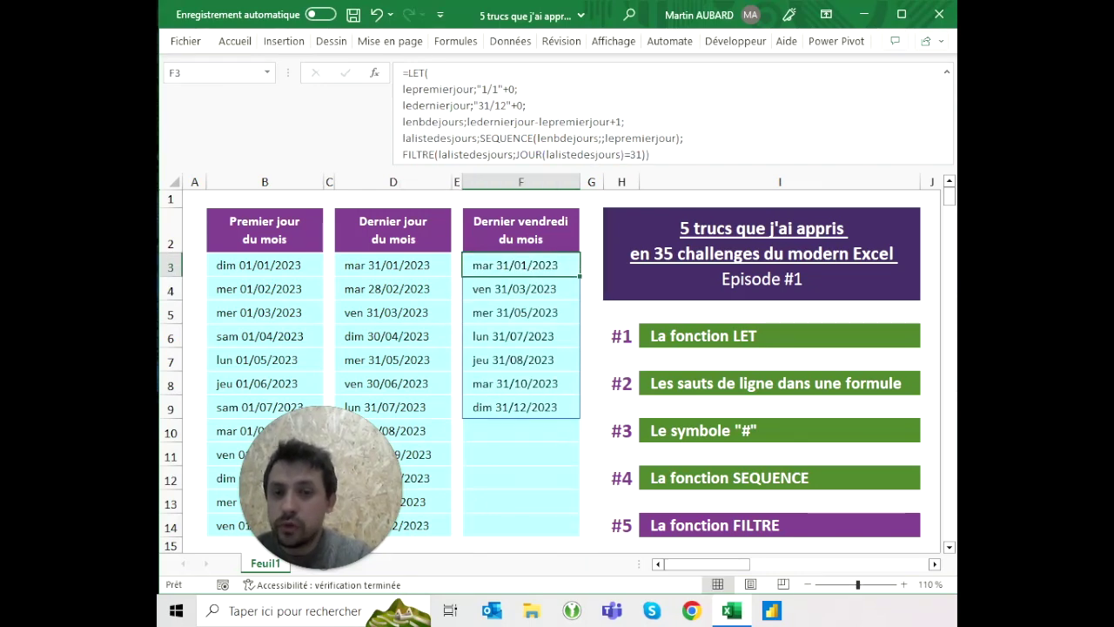
Change the day condition to JOUR(lalistedesjours)>29
key(F2)
key(Left)
key(Left)
key(Left)
key(BackSpace)
text(>)
key(Delete)
key(Delete)
text(29)
key(ctrl+Return)
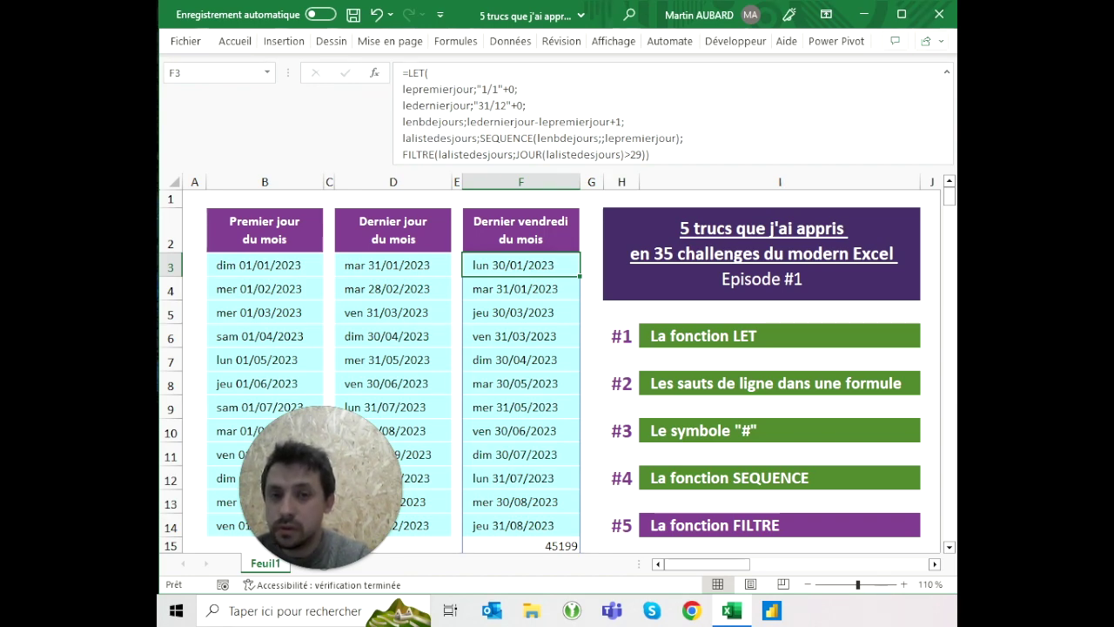
Lower the threshold to >27 and browse the spilled month-end dates
click(642, 154)
key(BackSpace)
text(7)
key(Return)
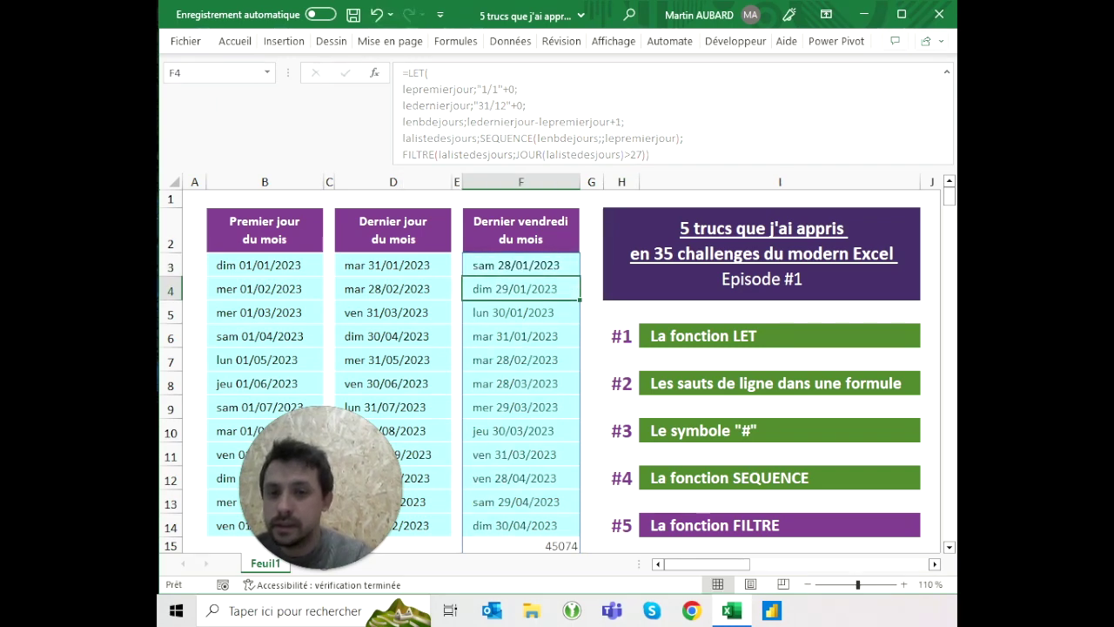
key(Down)
key(Down)
key(Down)
key(shift+Down)
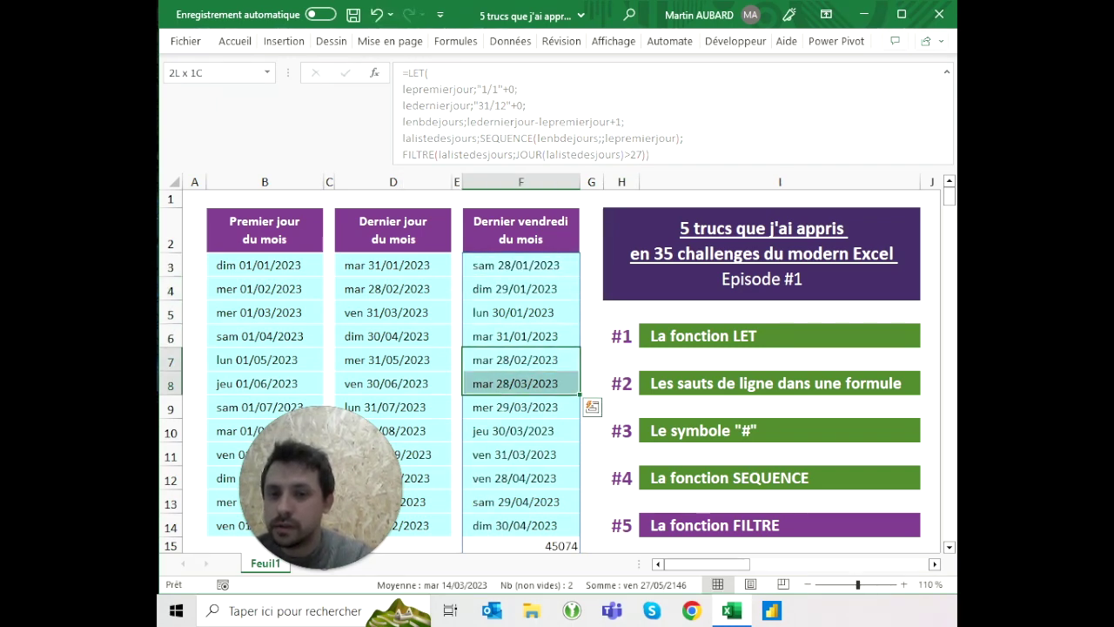
key(shift+Up)
key(Up)
key(Up)
key(Up)
key(Up)
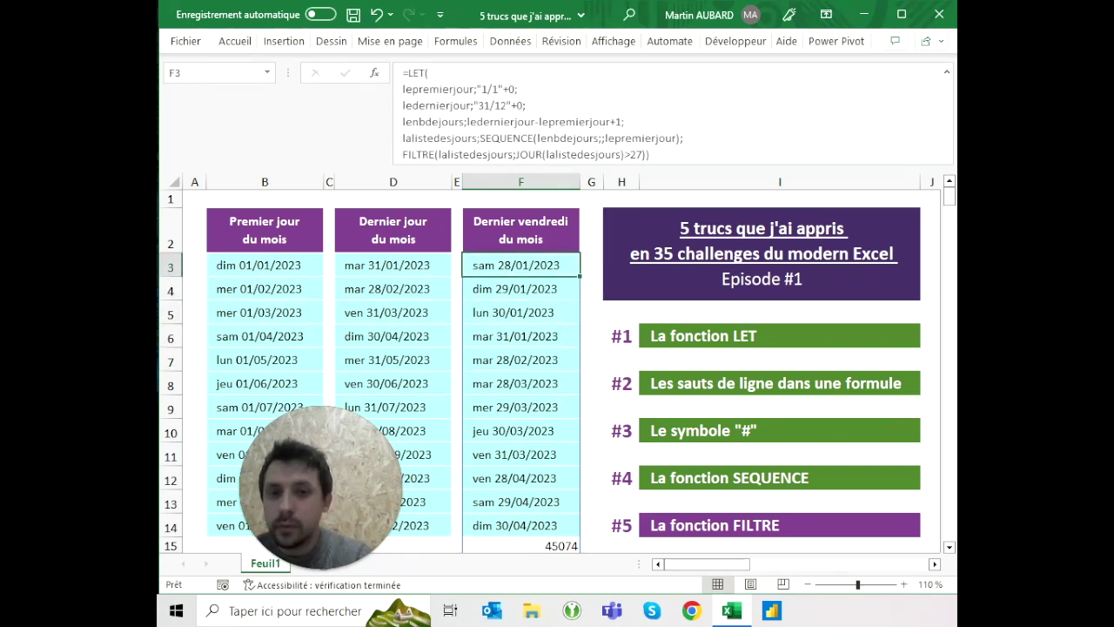
Replace the JOUR condition with FIN.MOIS(lalistedesjours;0)-lalistedesjours
click(518, 154)
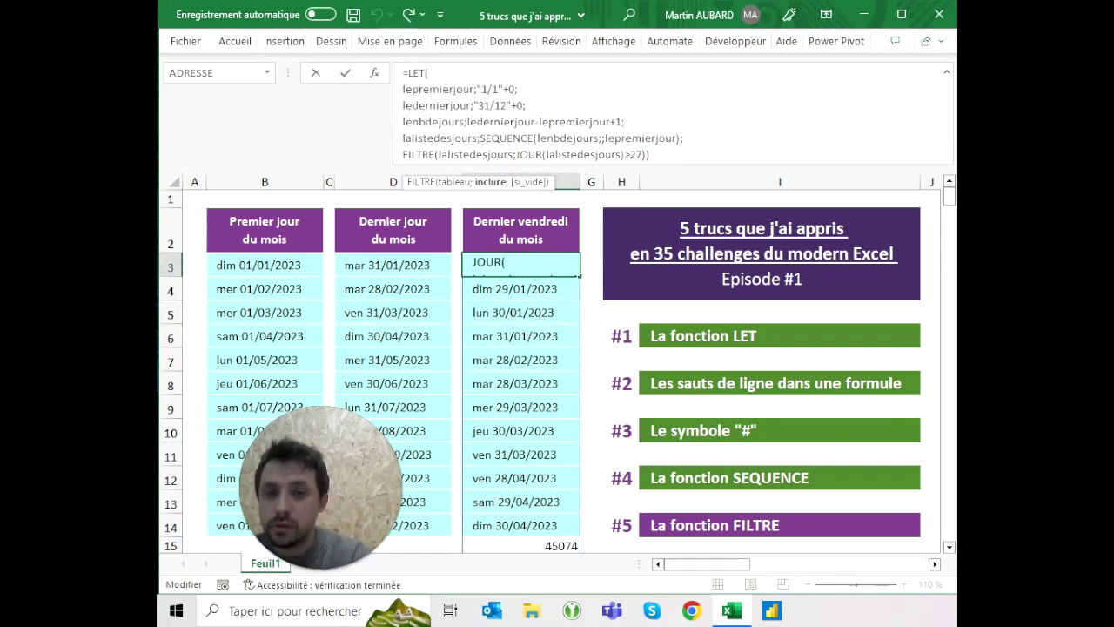
key(shift+ctrl+Right)
key(shift+ctrl+Right)
key(shift+ctrl+Right)
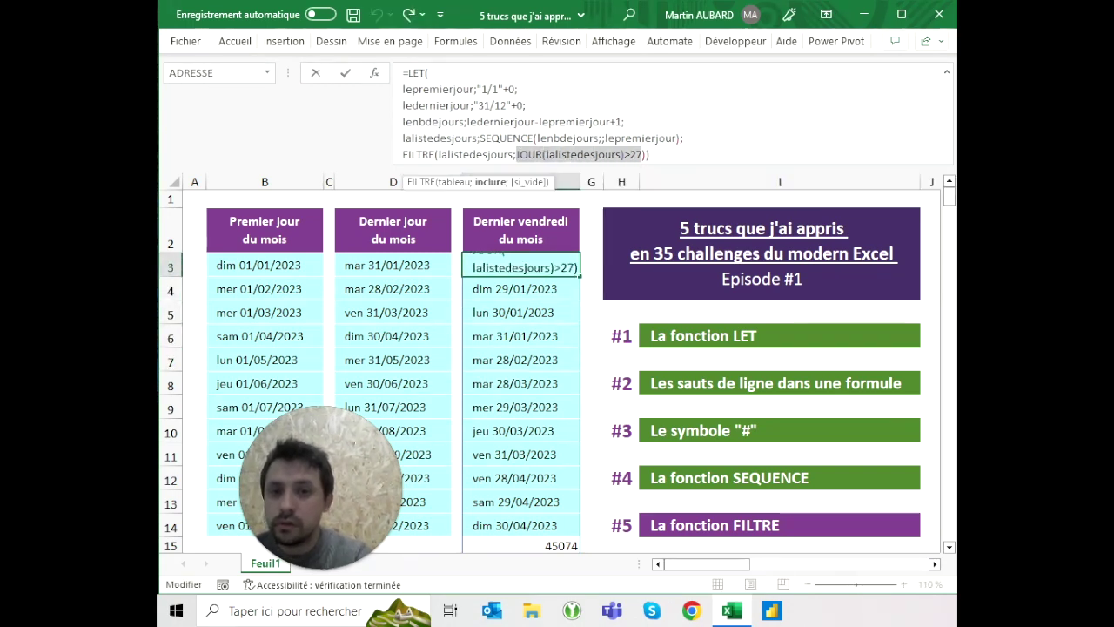
key(Delete)
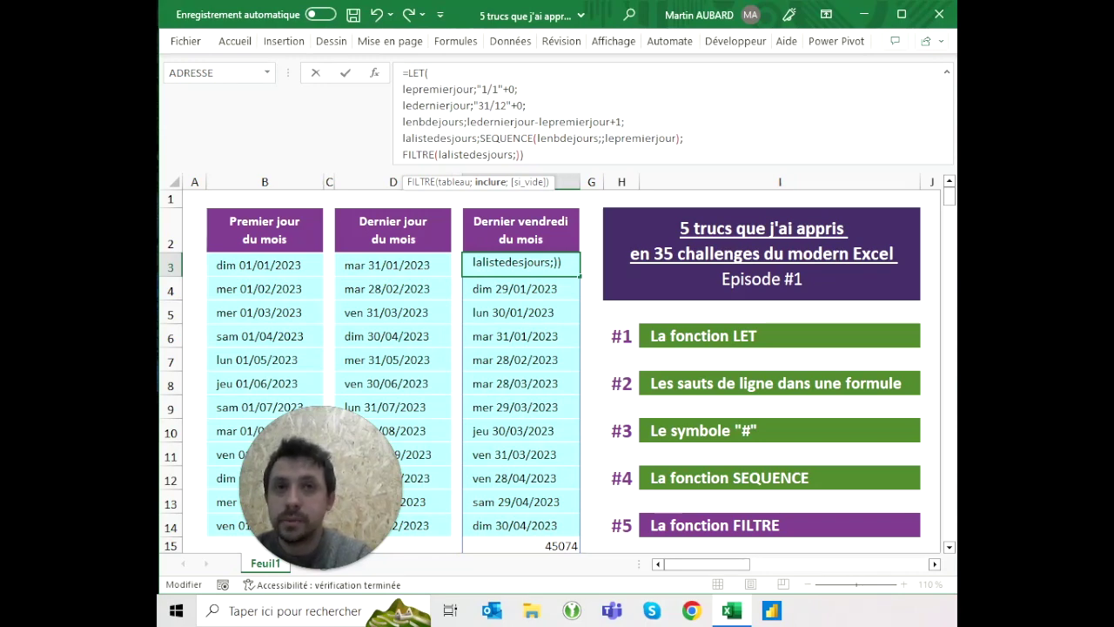
text(FIN)
key(Tab)
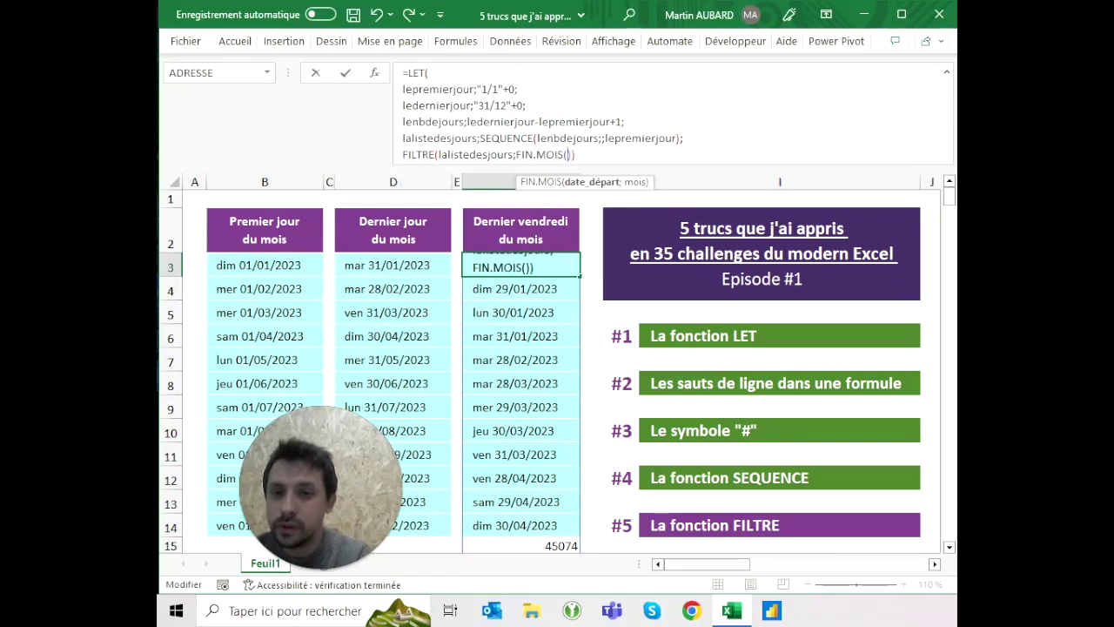
text(la)
key(Tab)
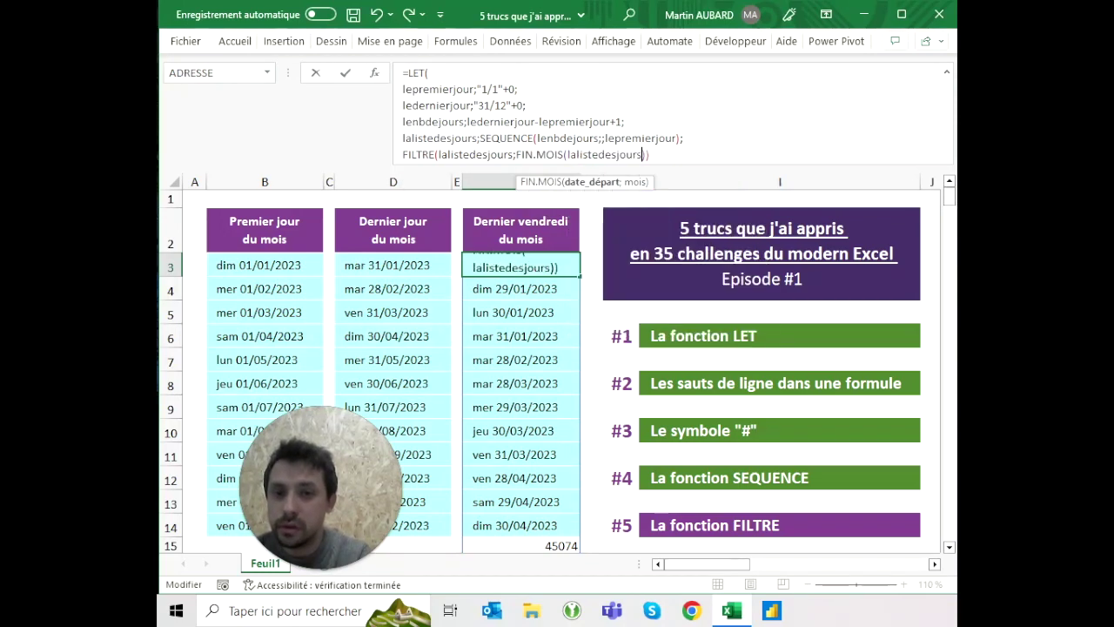
text(;0)
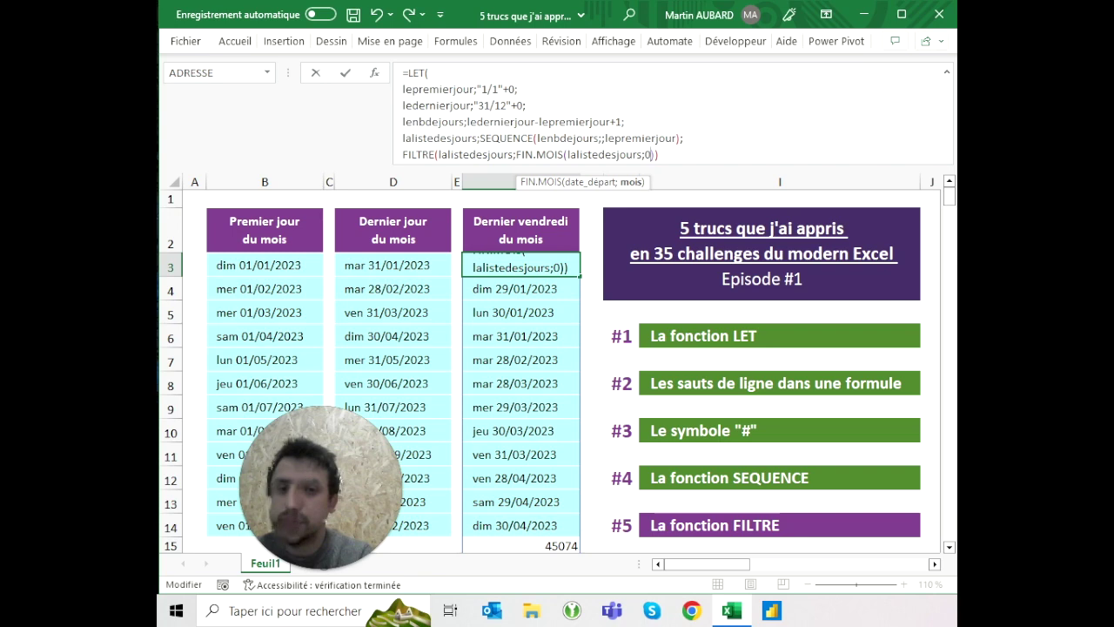
click(655, 154)
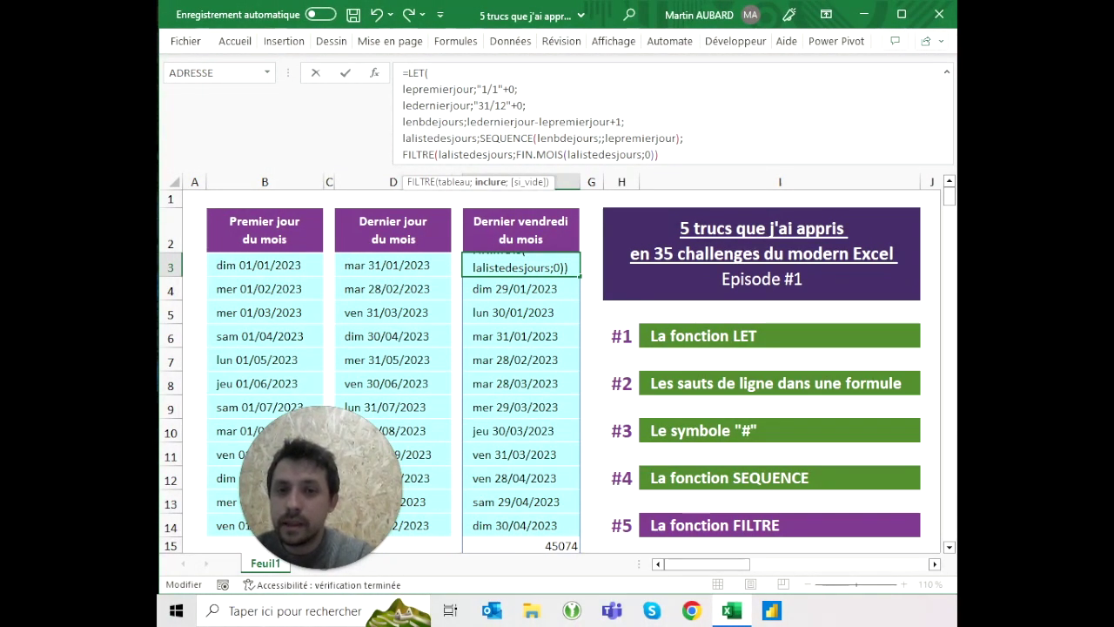
text(-)
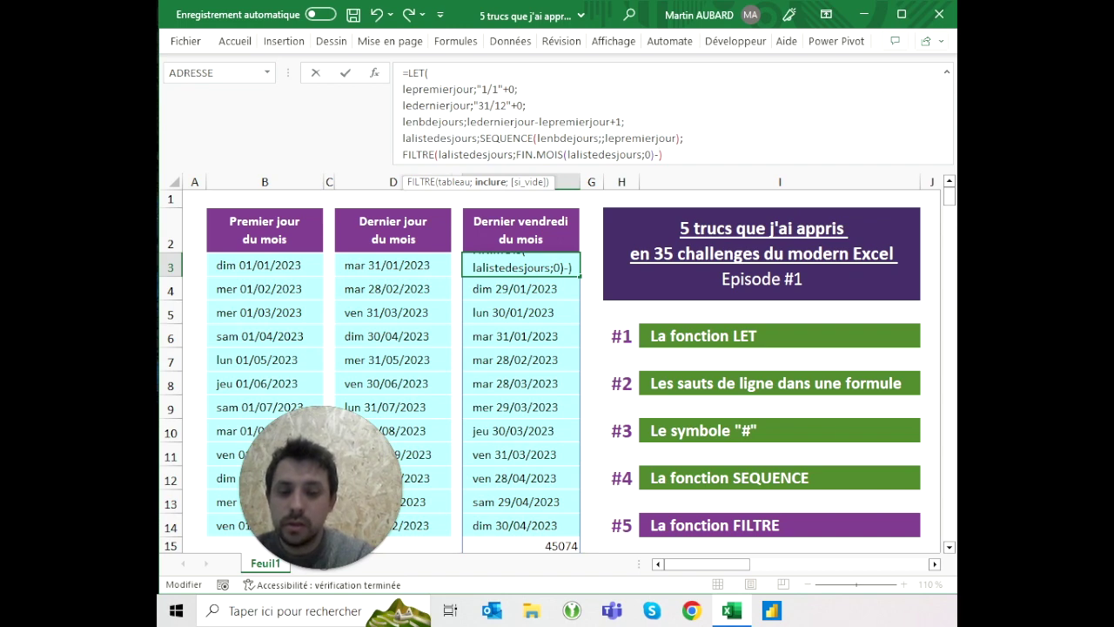
text(la)
key(Tab)
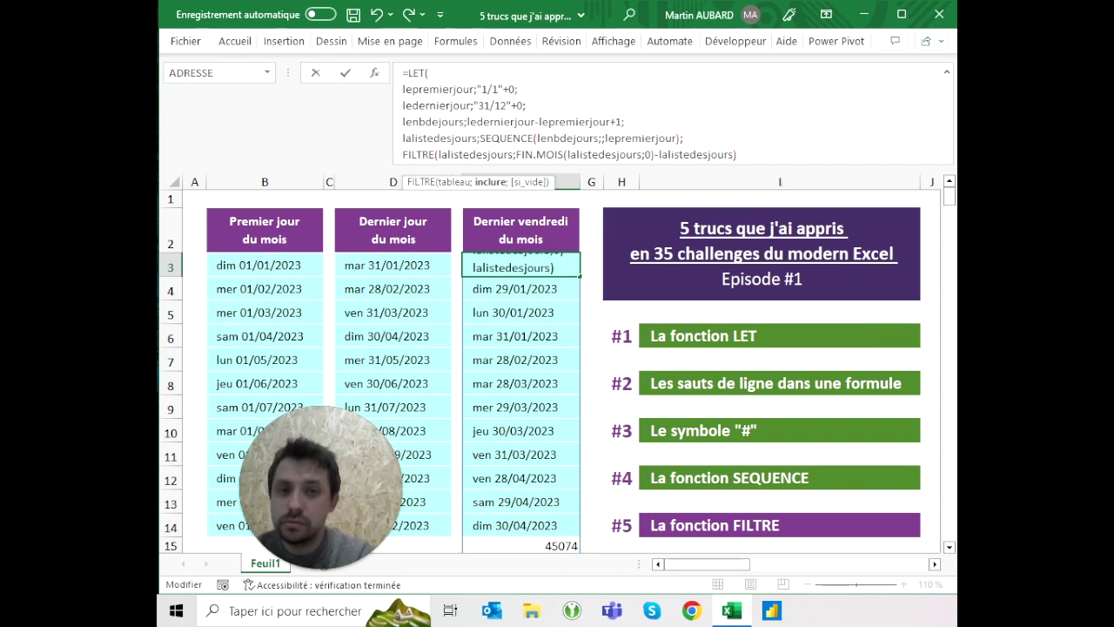
text())
Wrap the month-end gap in parentheses and compare it to <8
click(524, 154)
text(()
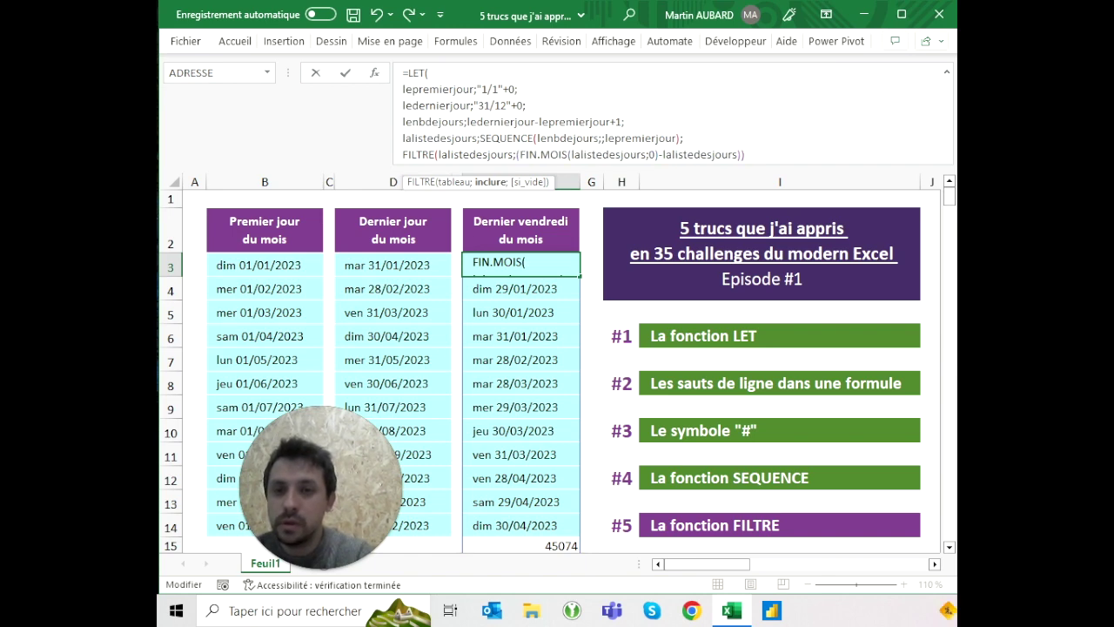
click(741, 154)
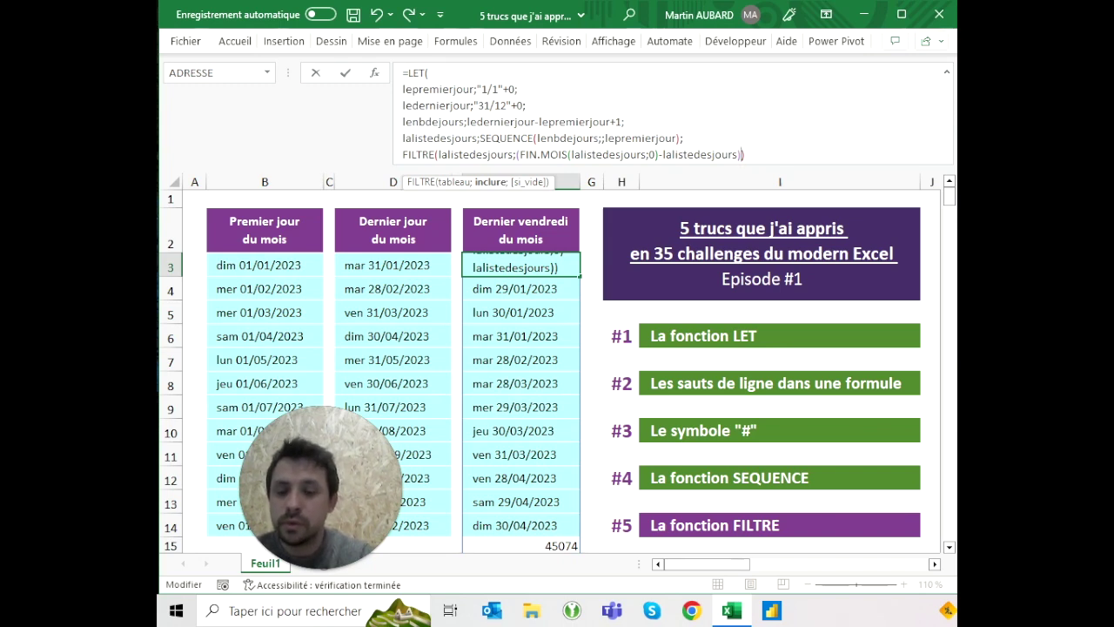
text(<)
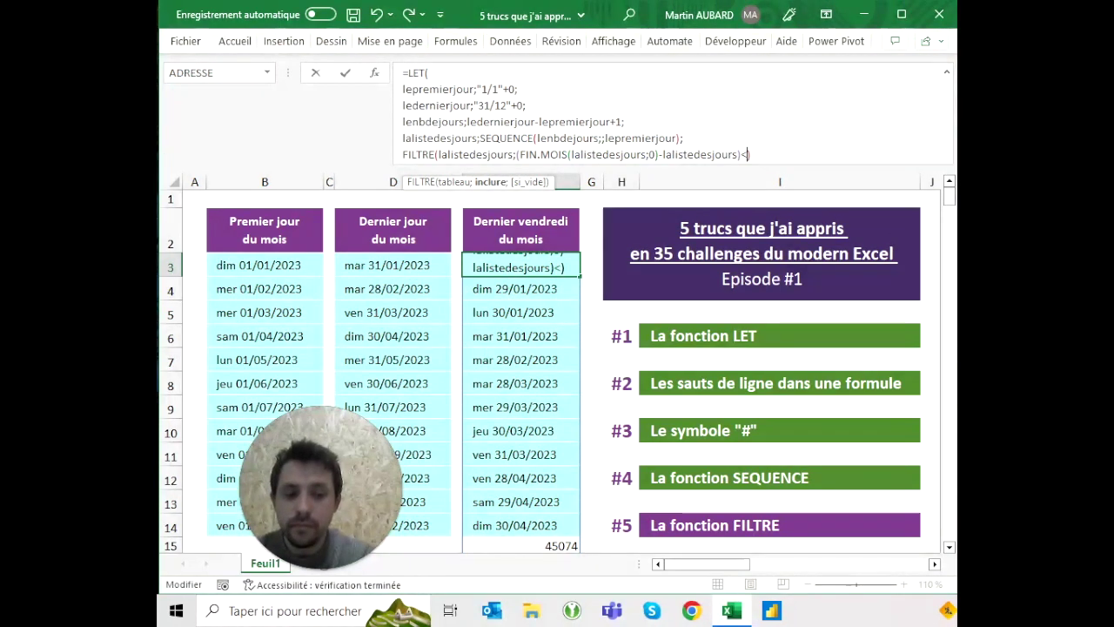
text(7)
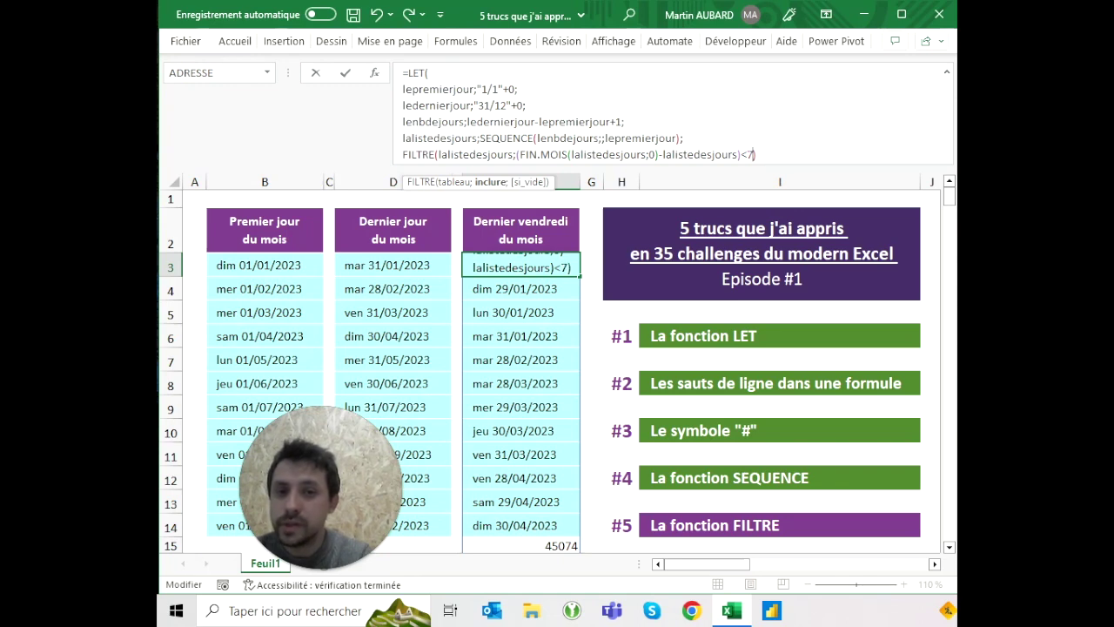
key(BackSpace)
text(8)
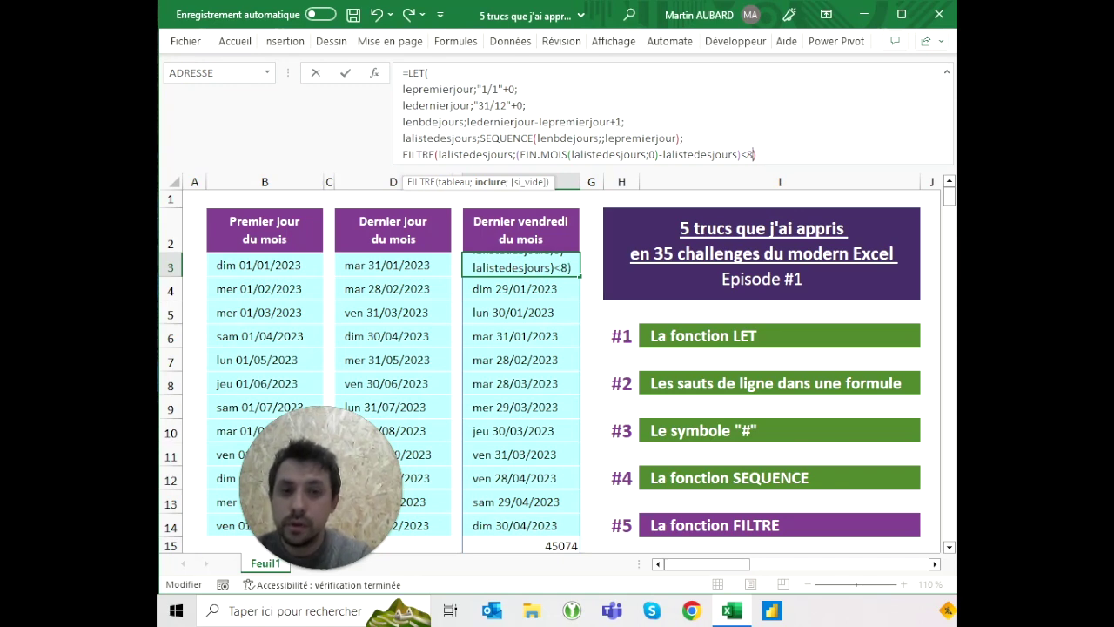
key(Return)
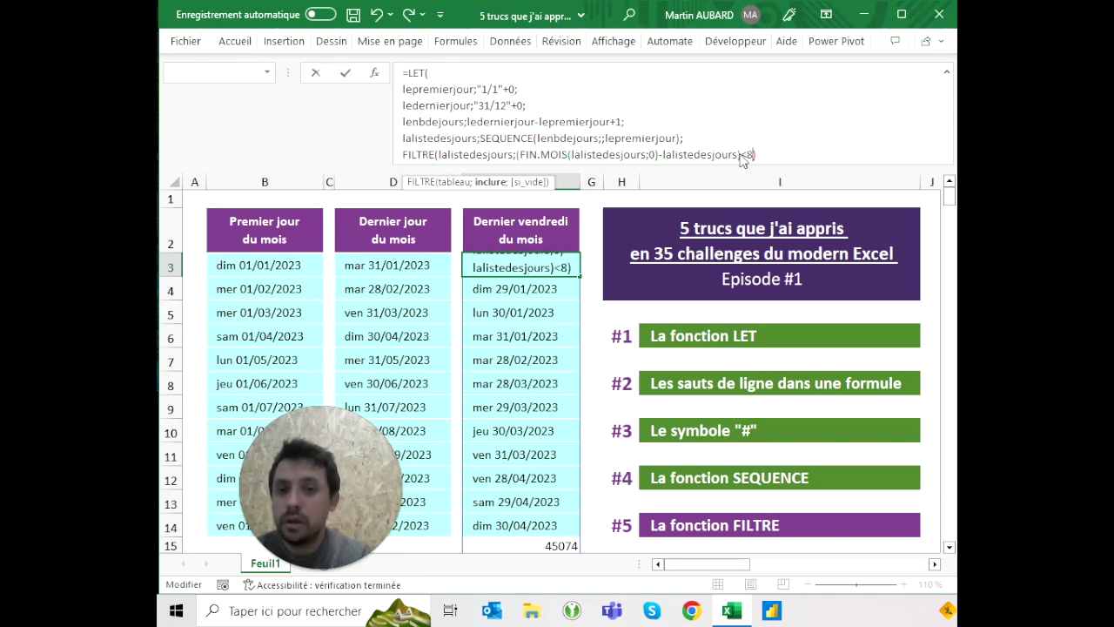
Decline the suggested correction and rebalance the parentheses so the <8 filter spills
key(Escape)
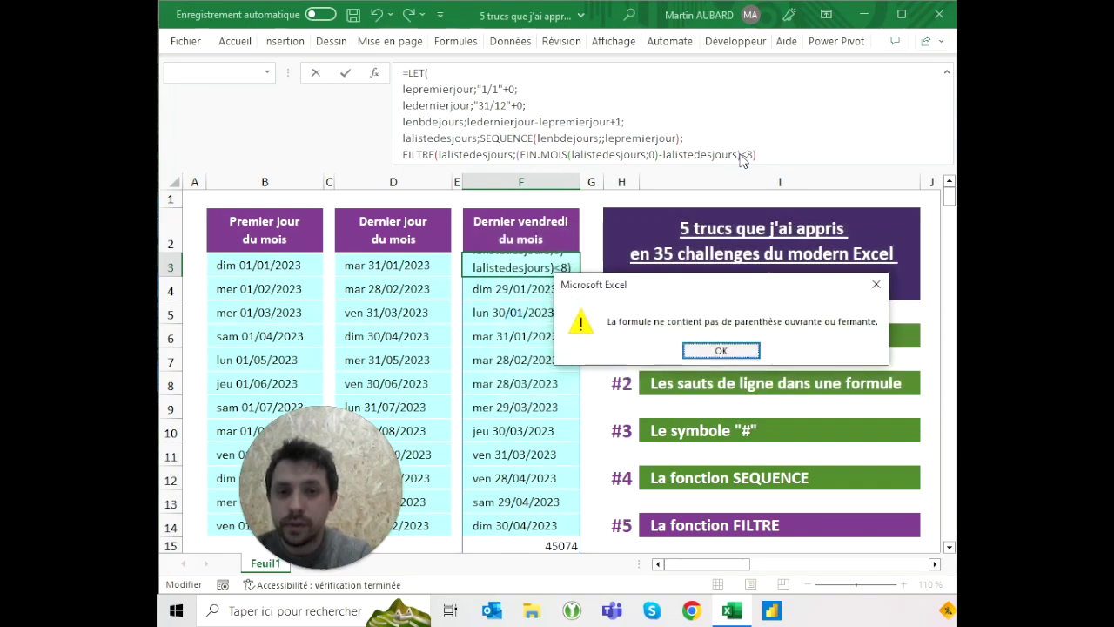
key(Return)
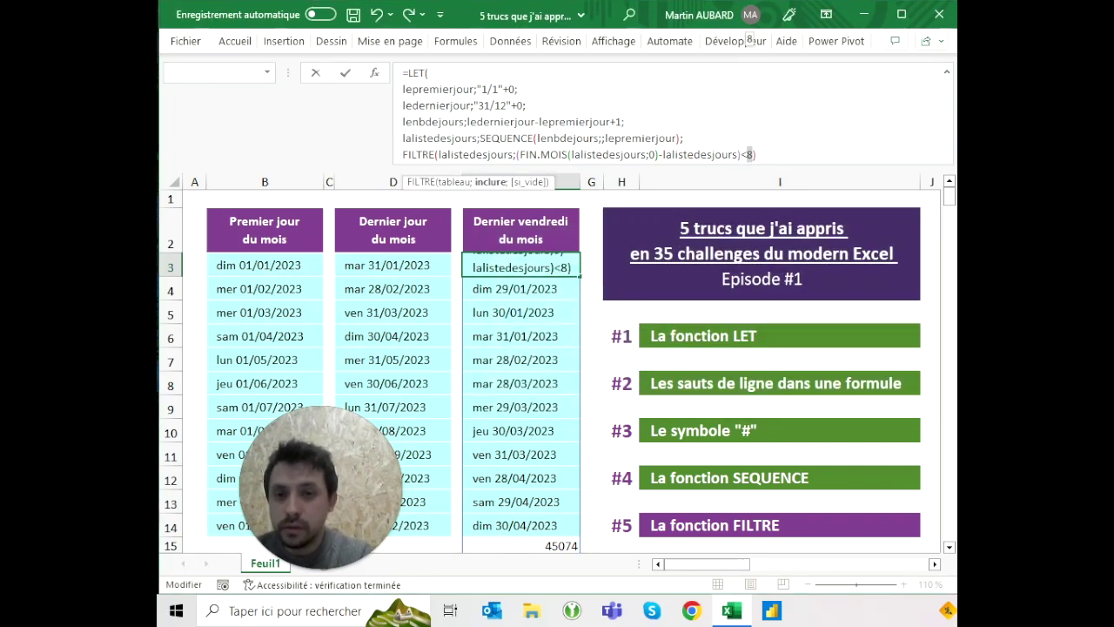
click(520, 154)
key(BackSpace)
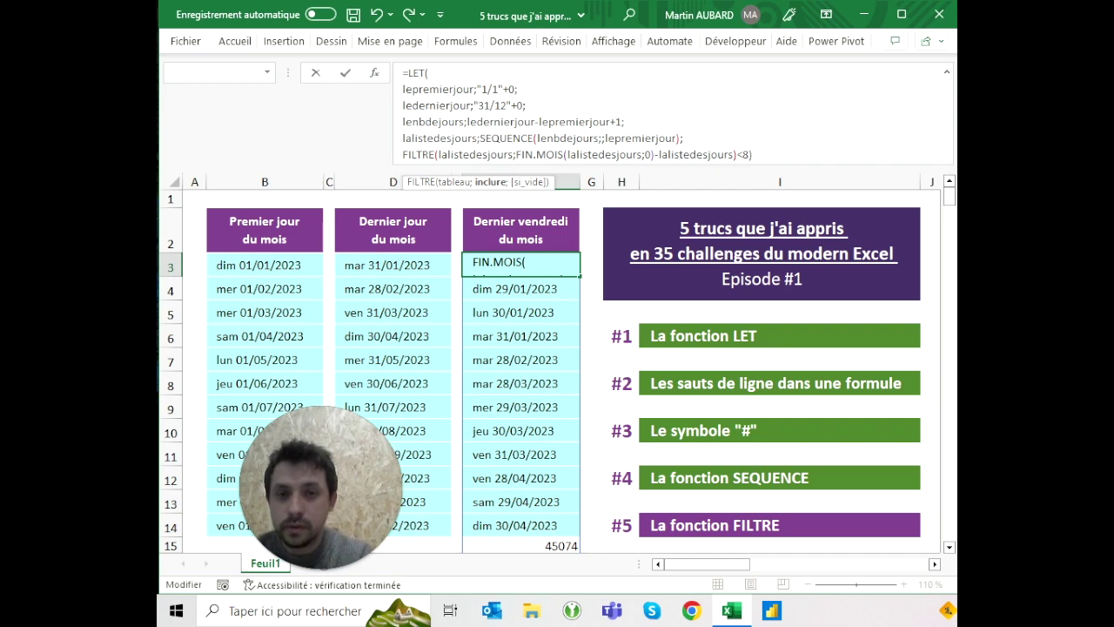
text(()
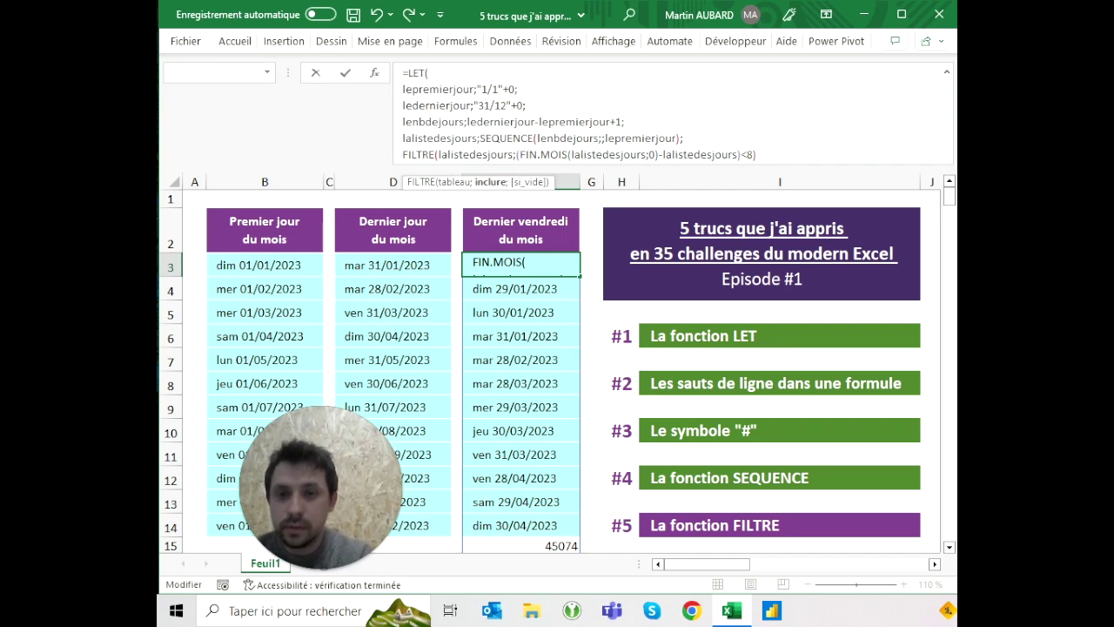
click(757, 154)
text())
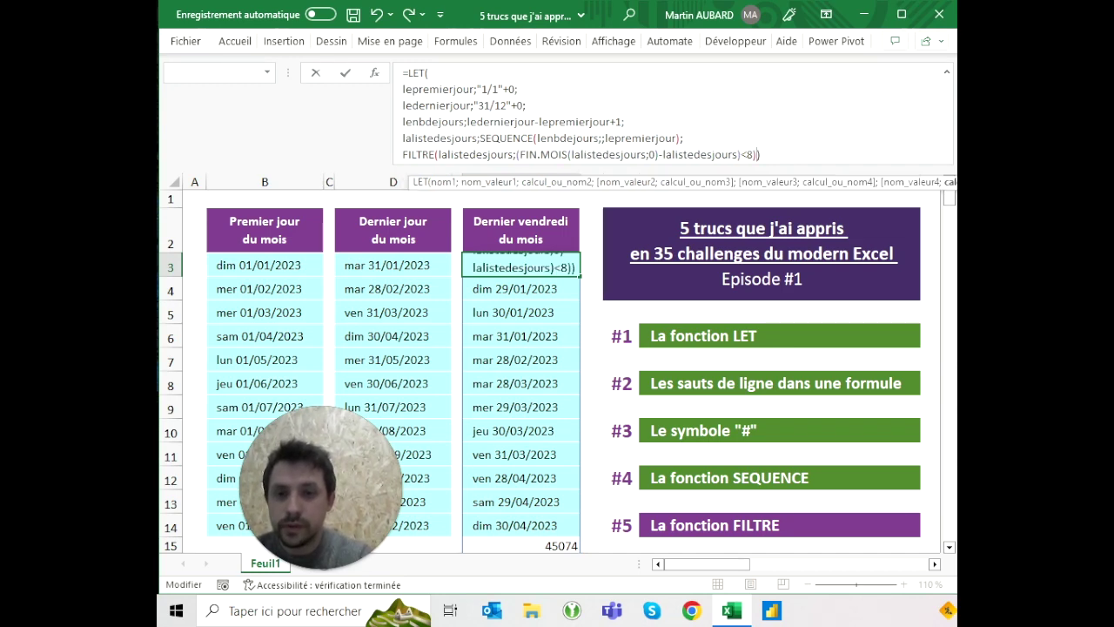
key(ctrl+Return)
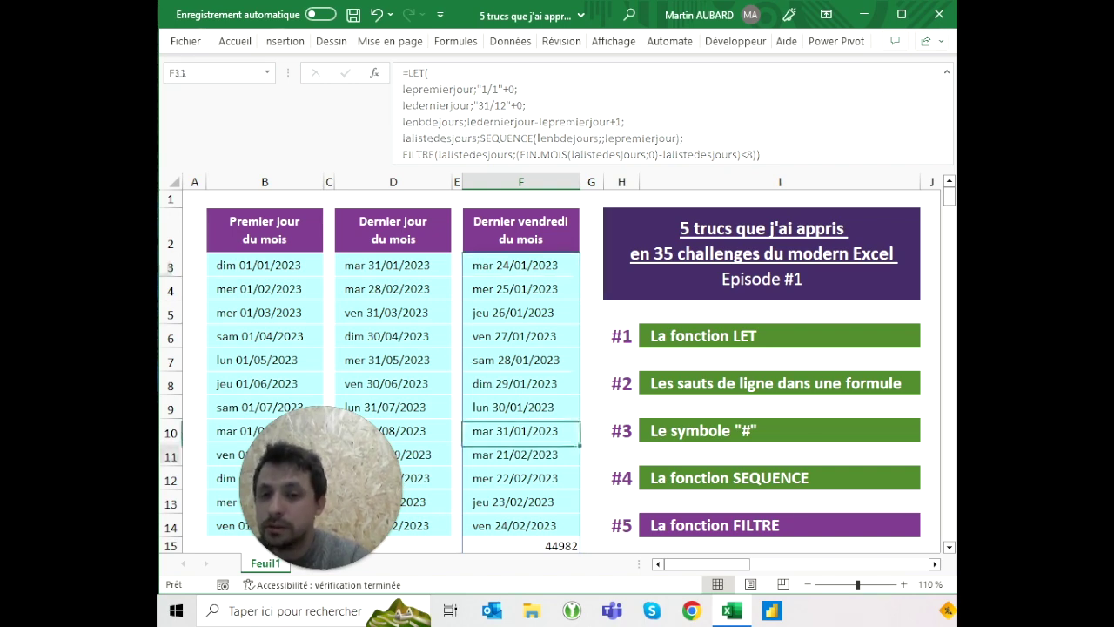
Group the month-end condition in parentheses and multiply it by a new empty condition
drag(520, 455, 521, 525)
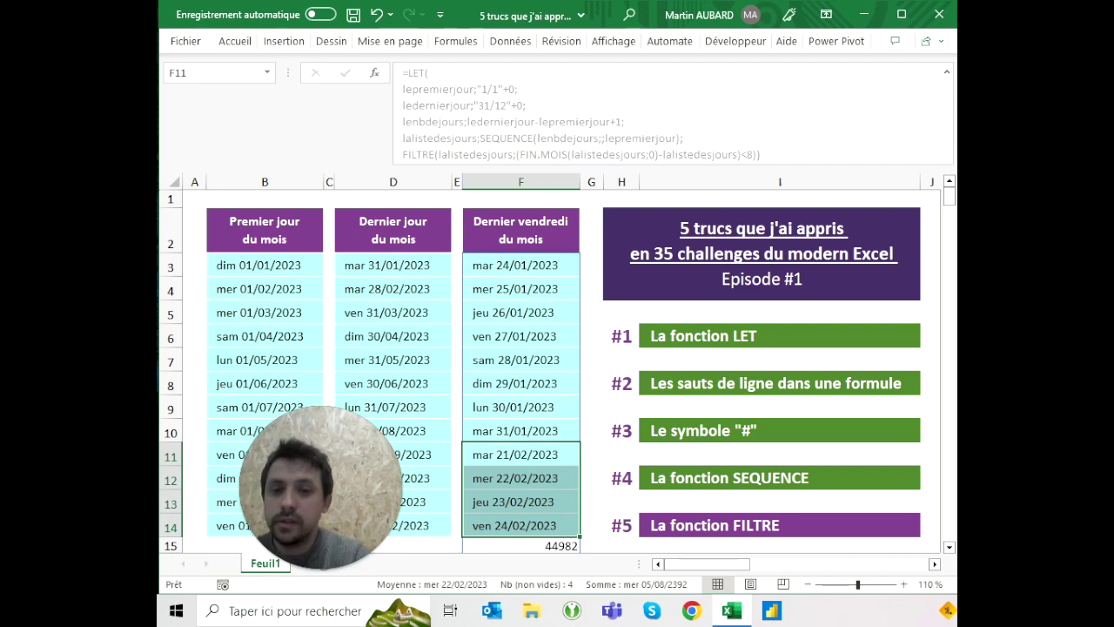
click(521, 265)
click(757, 154)
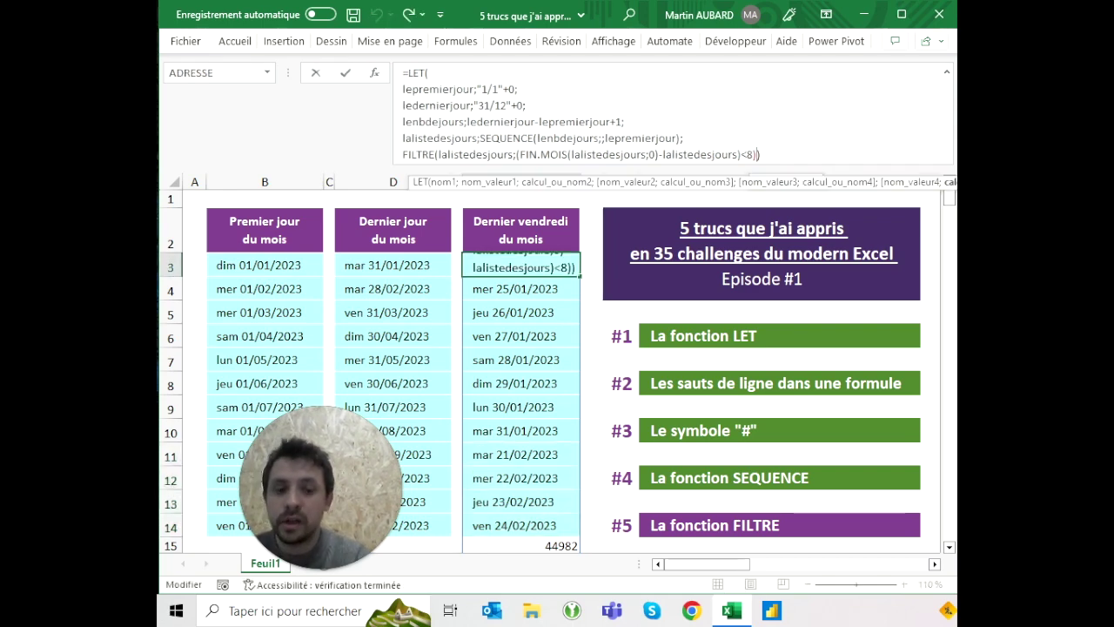
text(*)
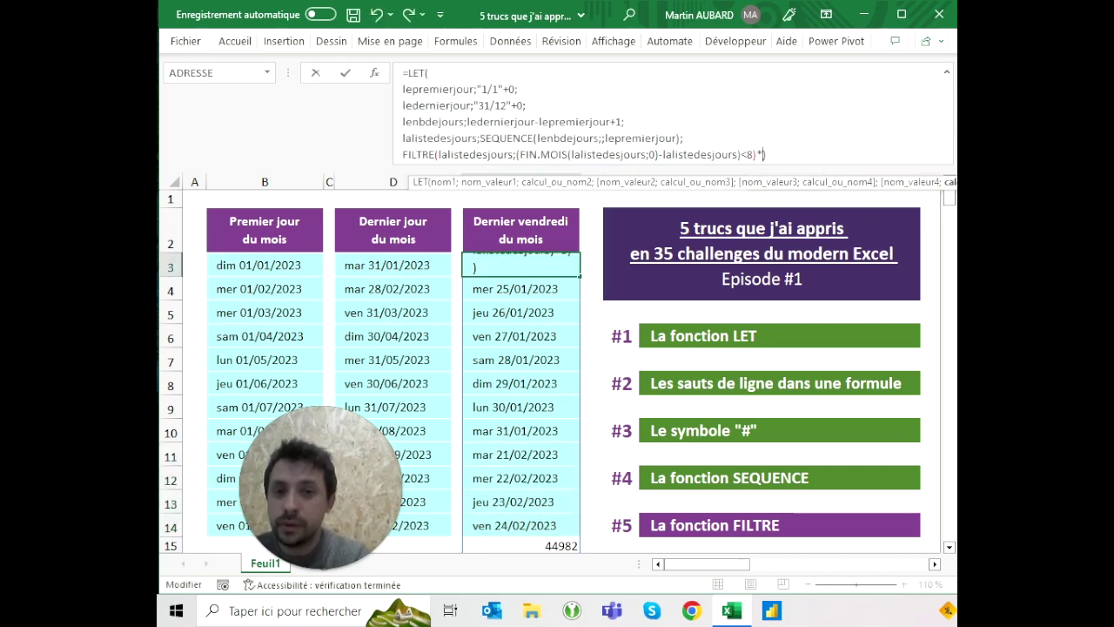
key(BackSpace)
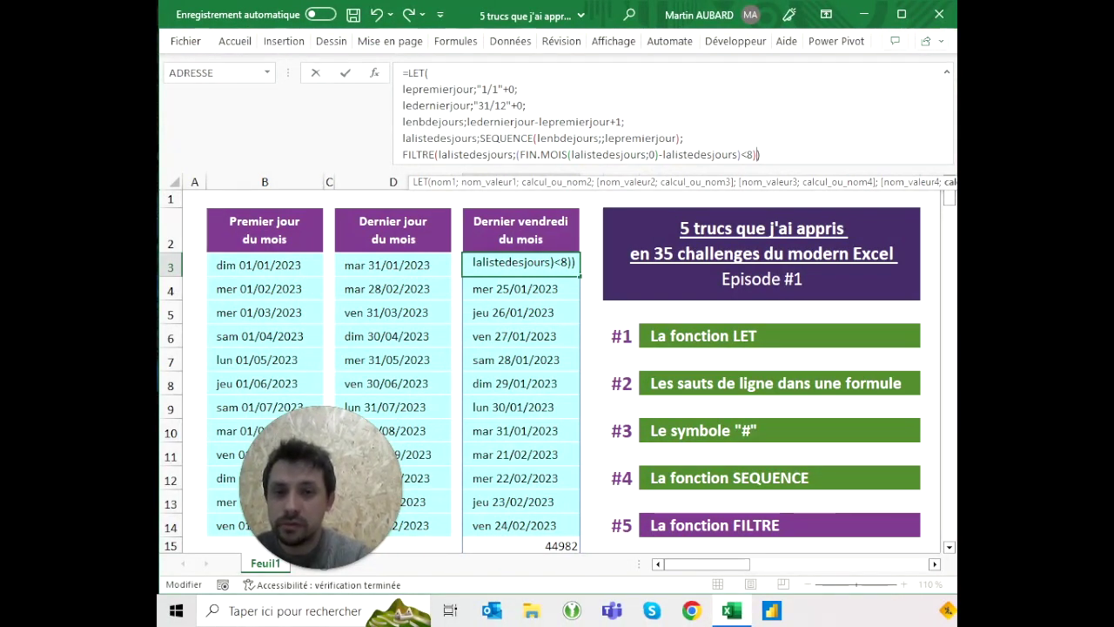
click(520, 154)
text(()
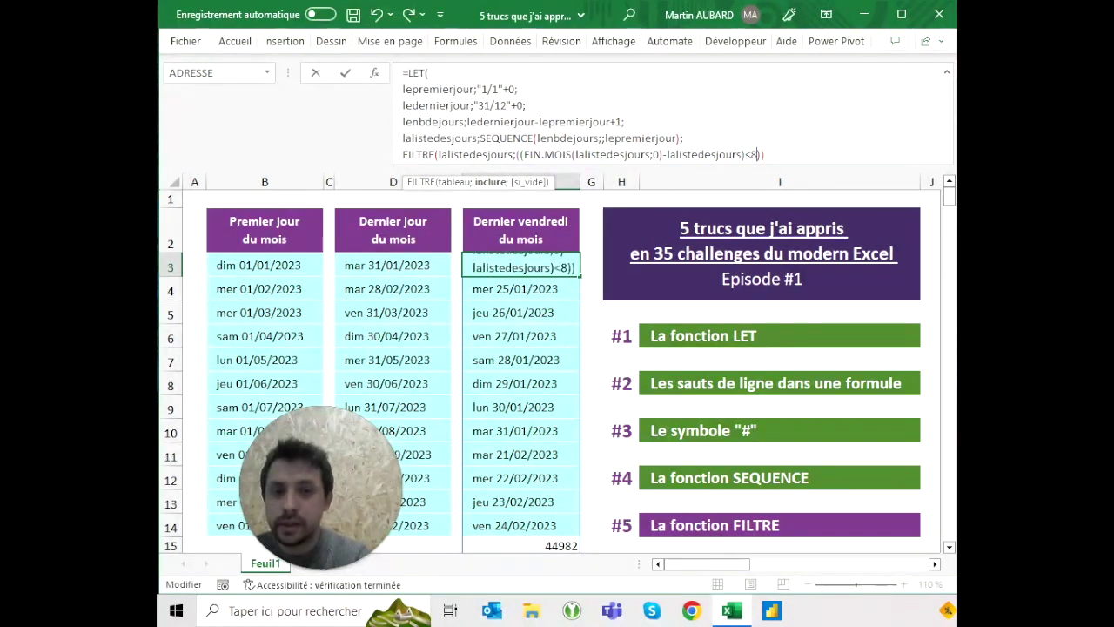
click(760, 154)
text(*())
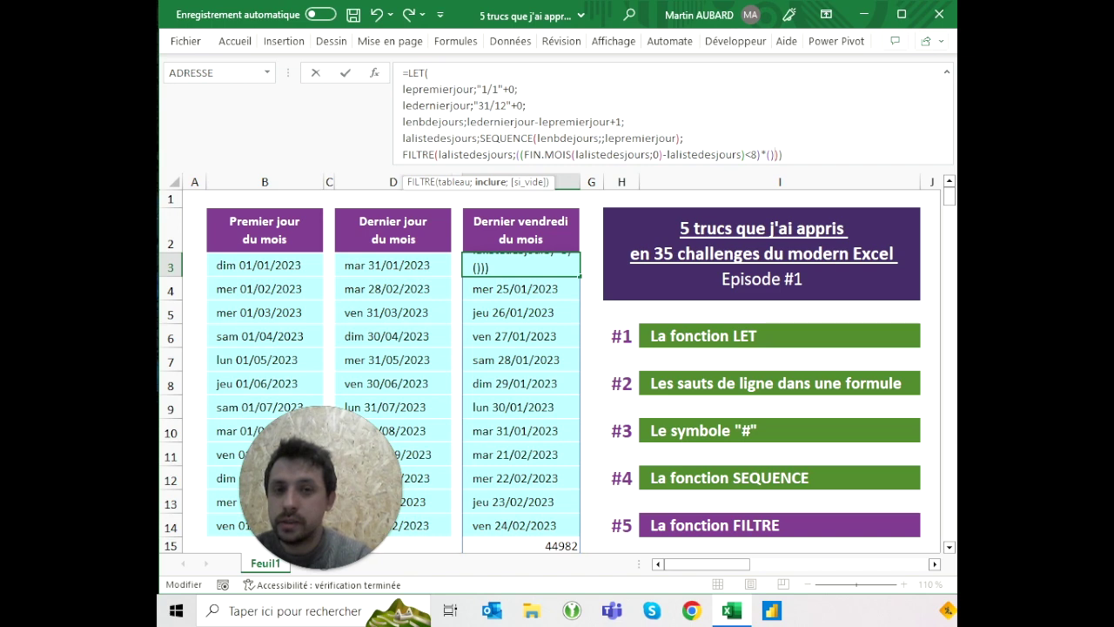
drag(760, 154, 517, 154)
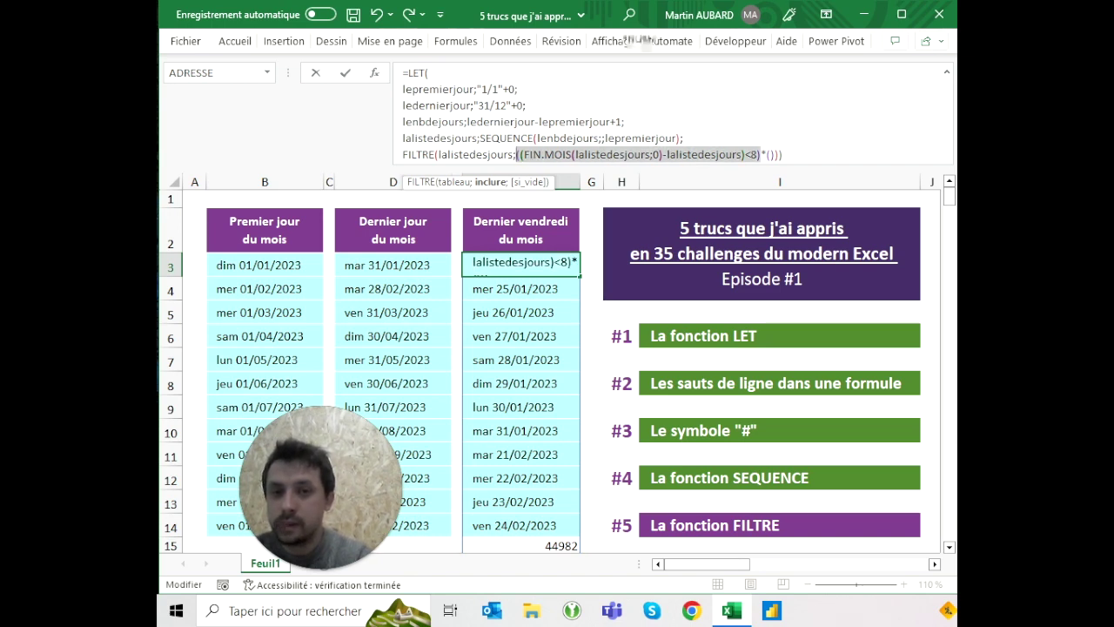
Fill in JOURSEM(lalistedesjours;2)=5 so only Fridays in the last 8 days remain
click(782, 154)
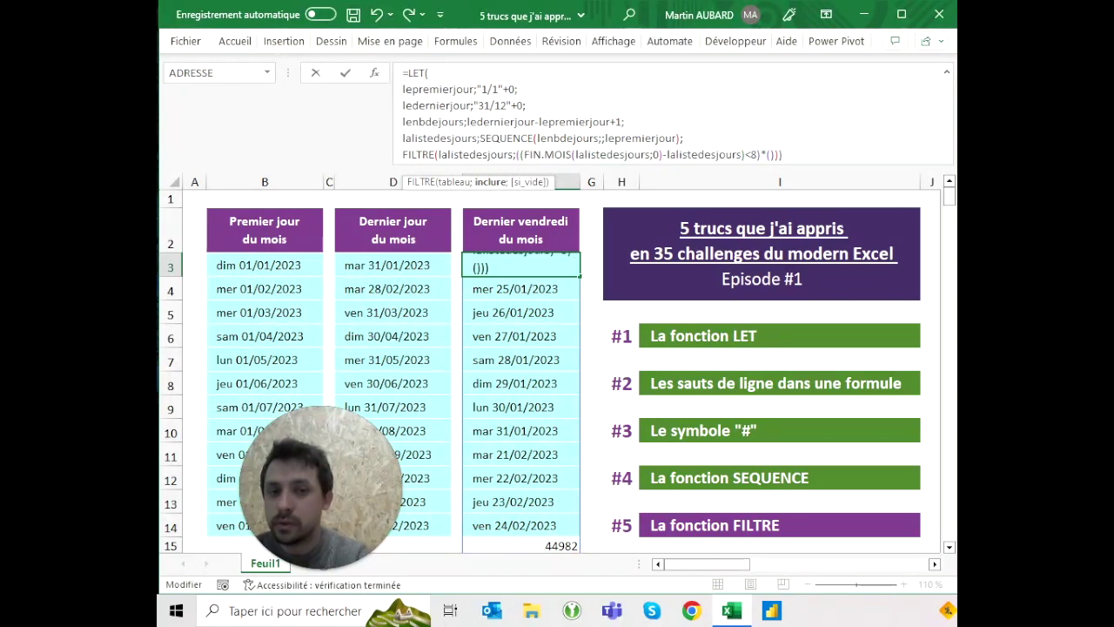
text(jours)
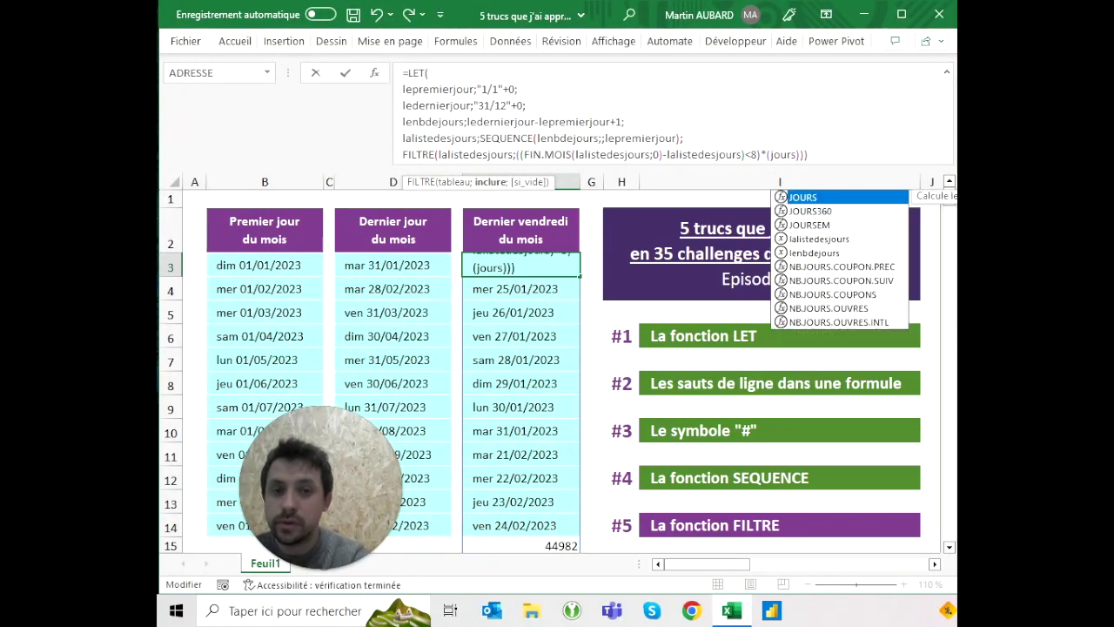
text(em)
key(Tab)
text(la)
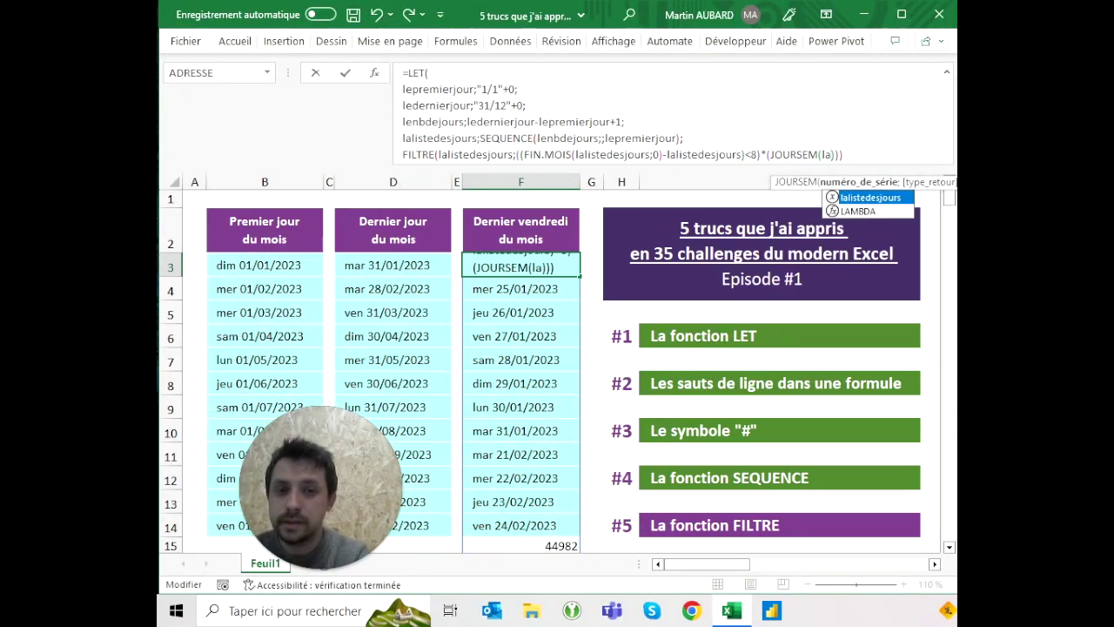
key(Tab)
text(;2)=5)
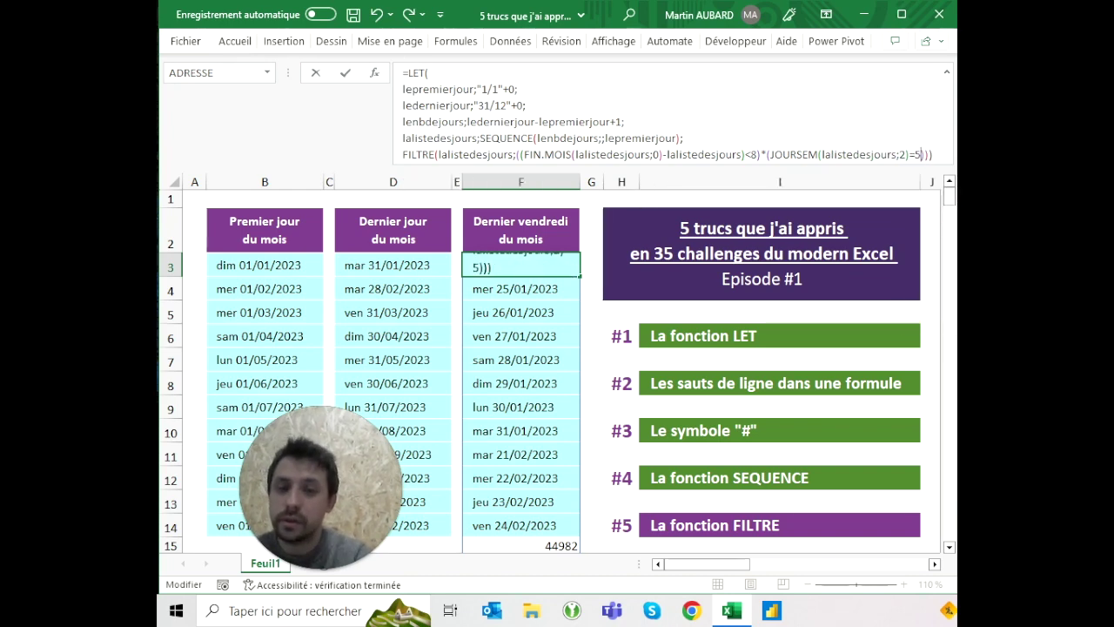
key(ctrl+Return)
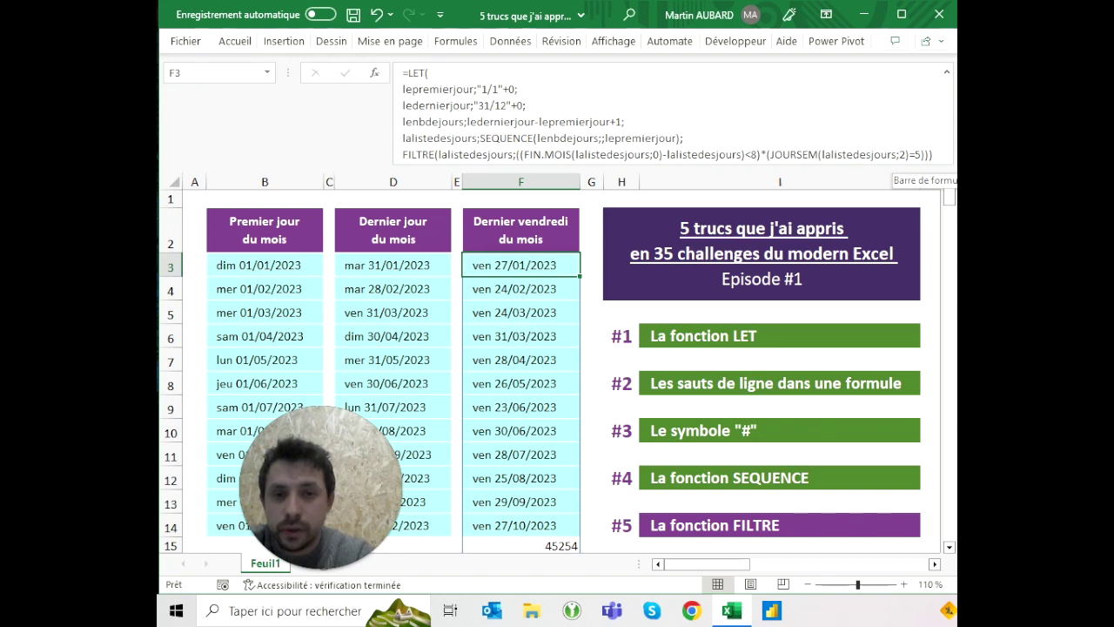
click(744, 154)
Tighten the month-end limit from <8 to <7
key(BackSpace)
text(7)
key(ctrl+Return)
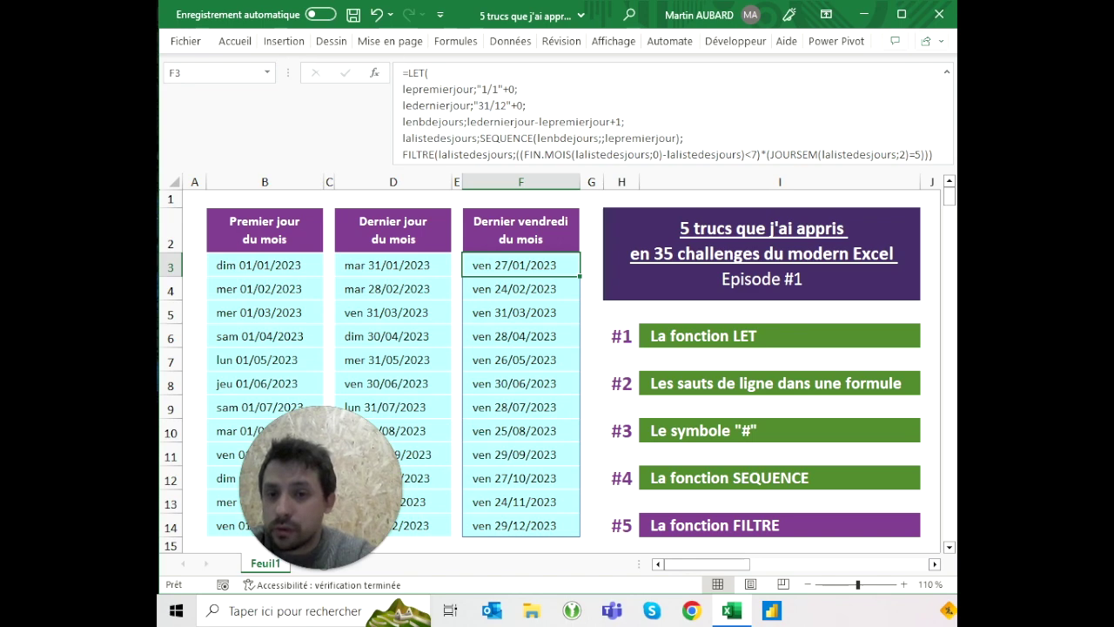
Review the last-Friday results and the D3 and F3 formulas without changing them
click(521, 288)
click(521, 312)
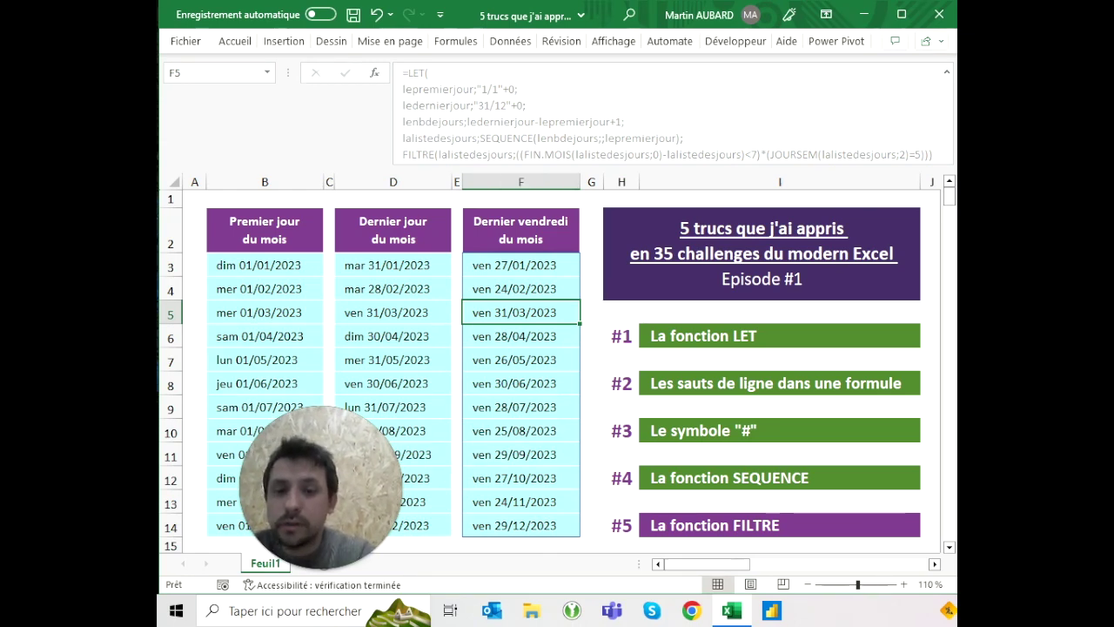
click(393, 265)
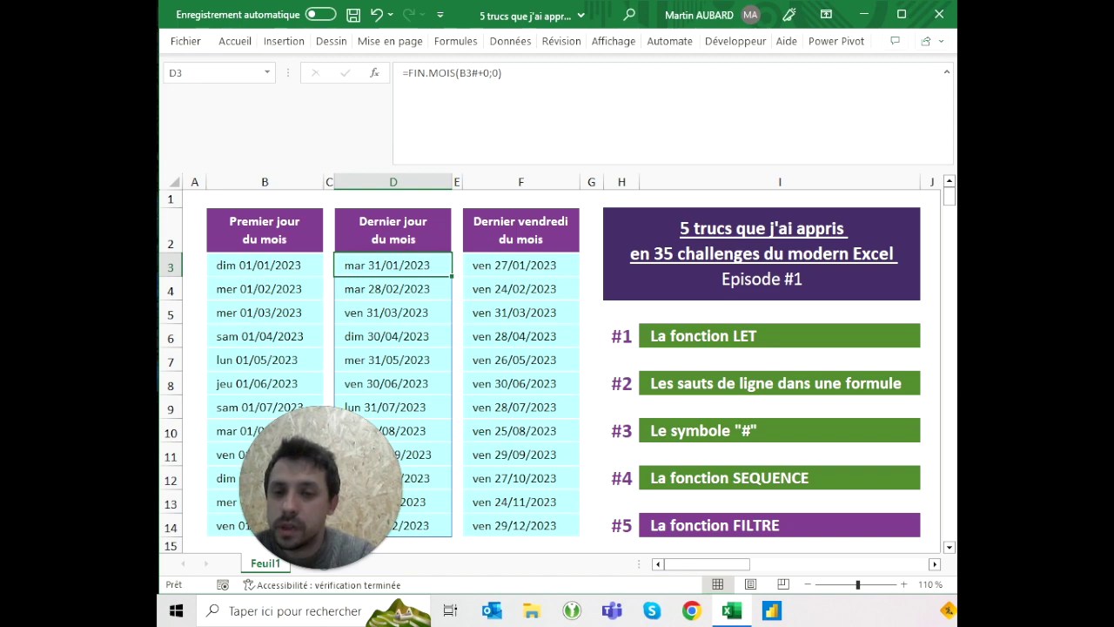
click(520, 264)
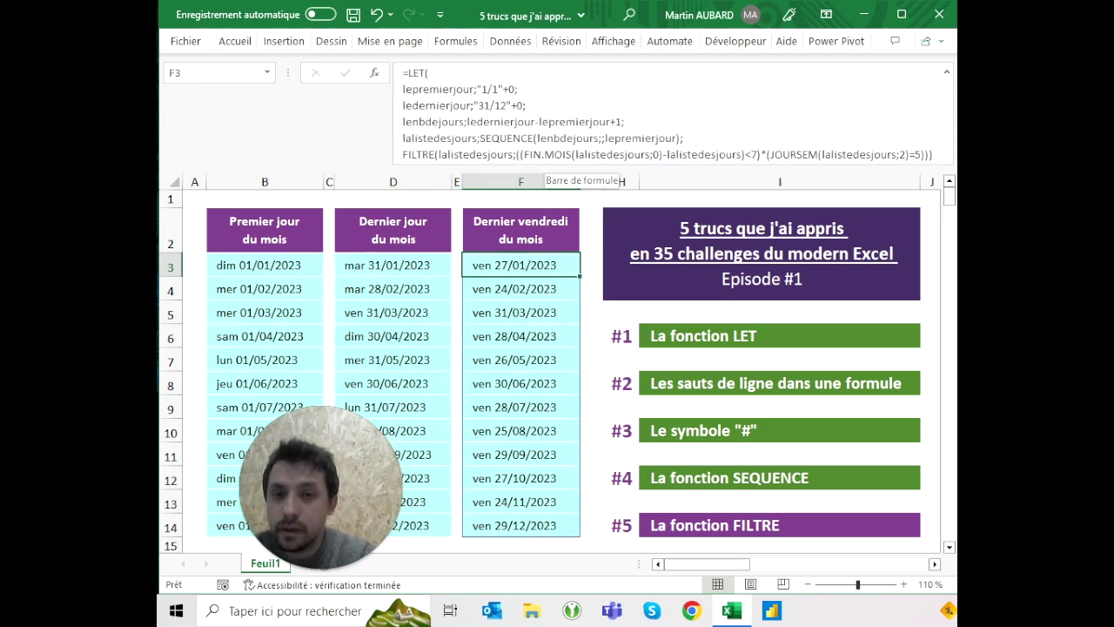
click(470, 154)
key(Escape)
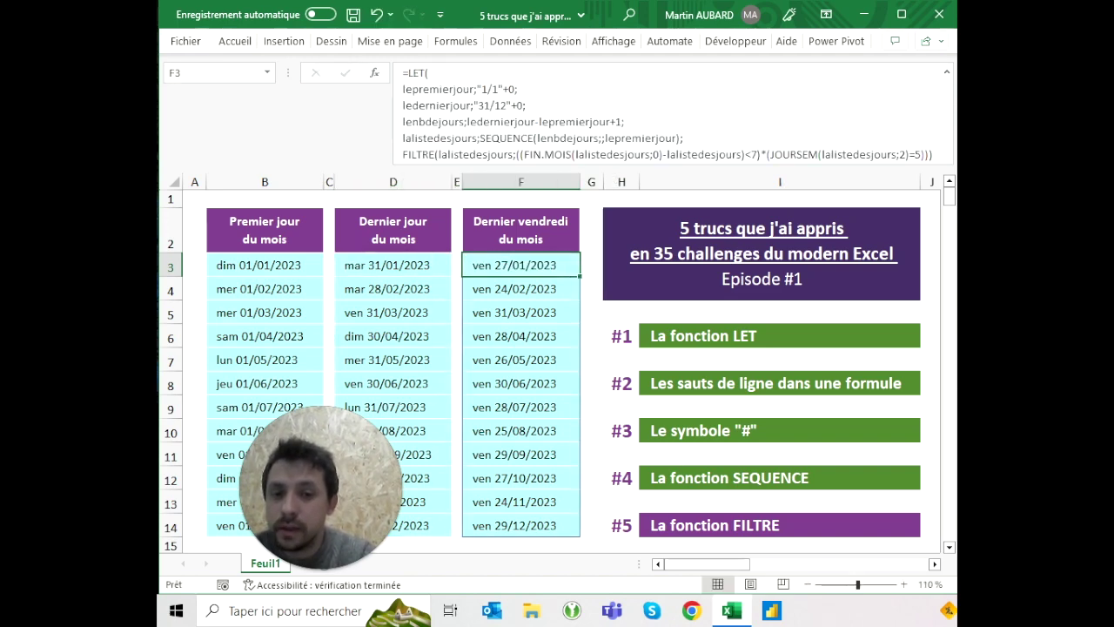
Fill the La fonction FILTRE item in I14 green
click(779, 525)
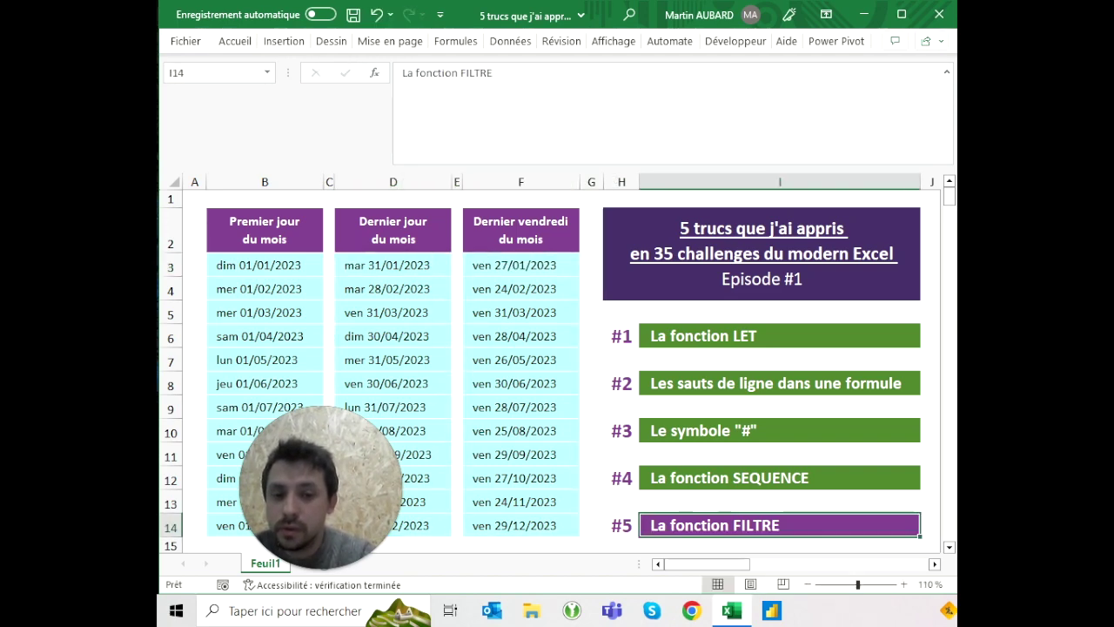
click(238, 41)
click(290, 106)
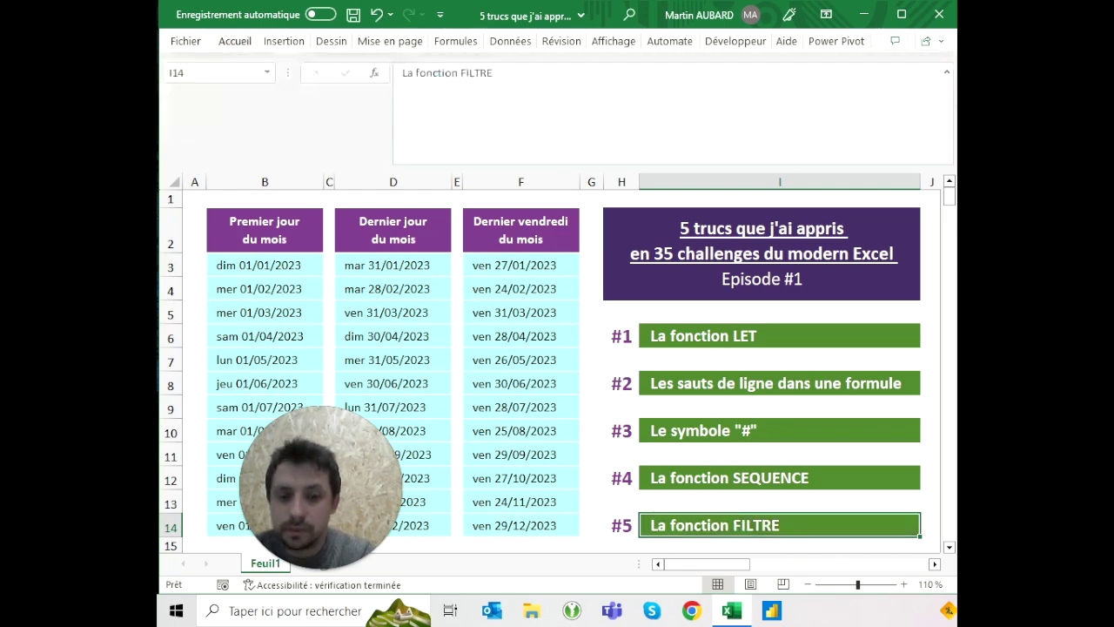
Append 'avec 2 conditions)' to the FILTRE label, then undo that text change
key(F2)
text(avec 2 conditions))
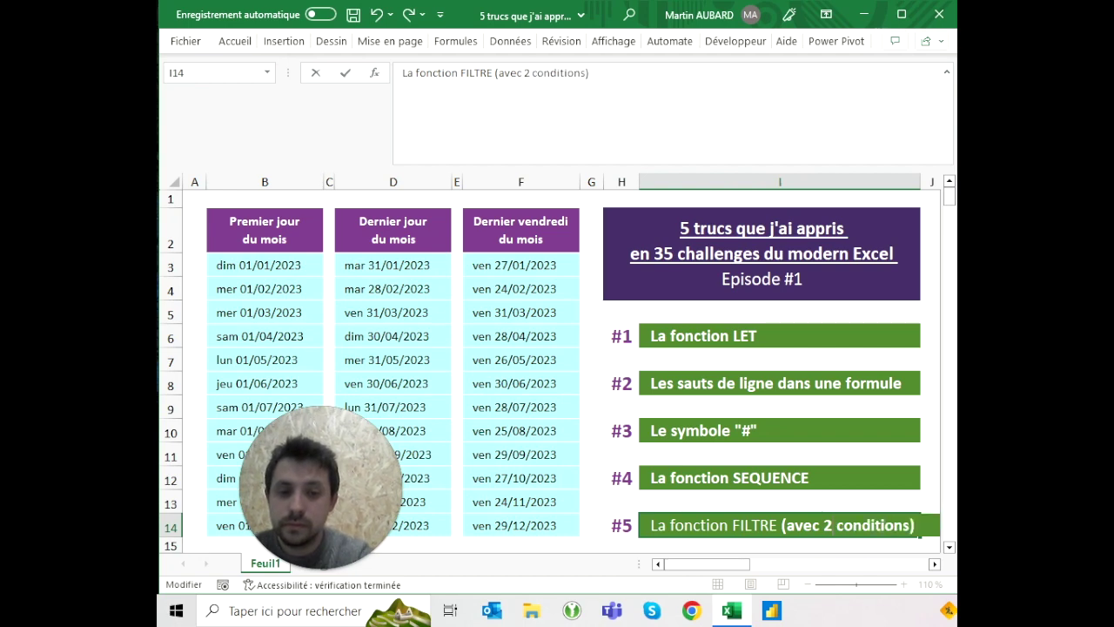
key(Return)
key(Up)
scroll(557, 366, up, 1)
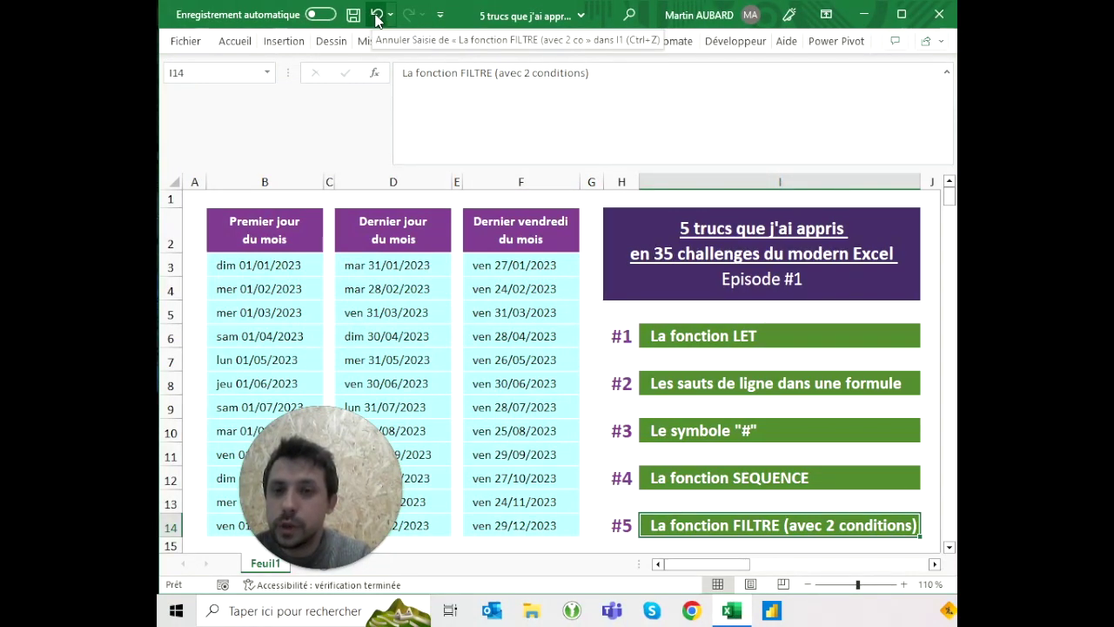
click(377, 15)
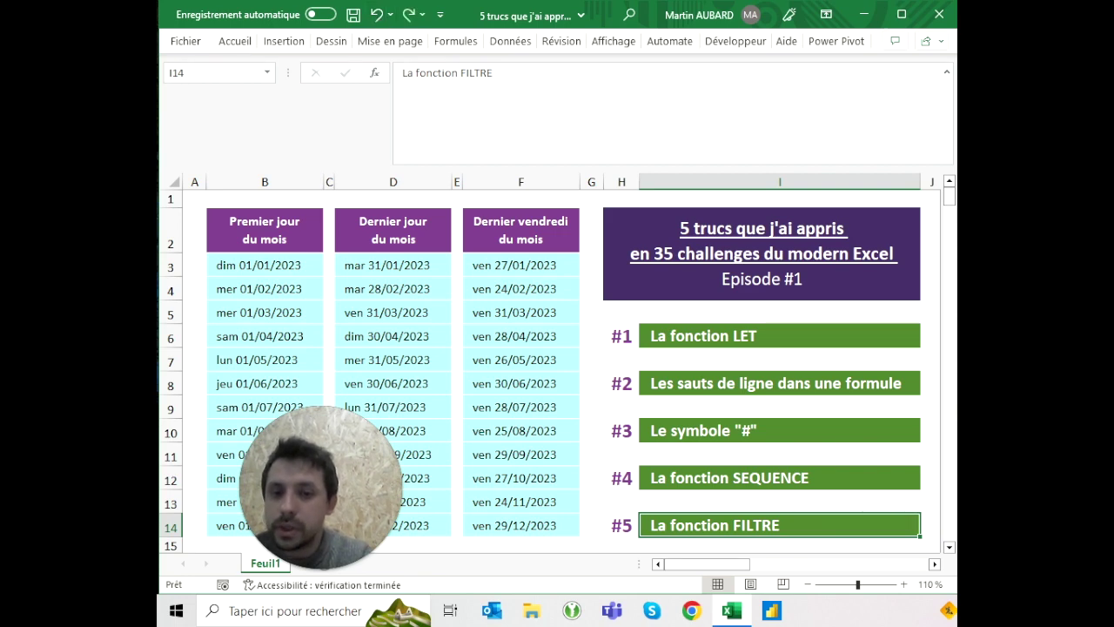
Review the B3, D3 and F3 formulas, then select the purple H2 title banner
click(521, 336)
click(520, 265)
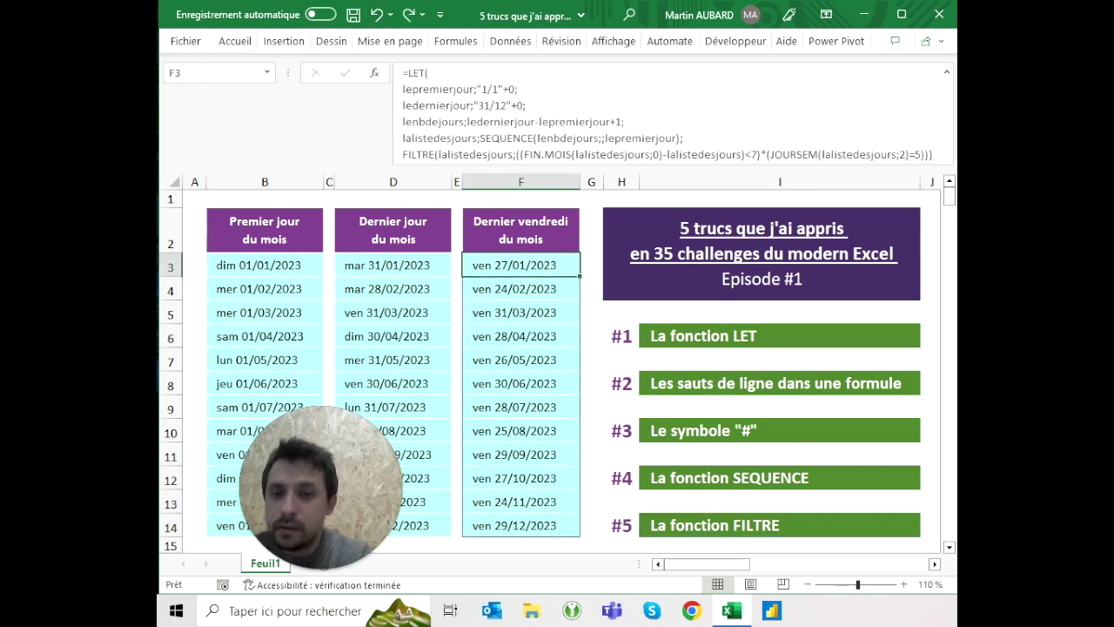
click(265, 265)
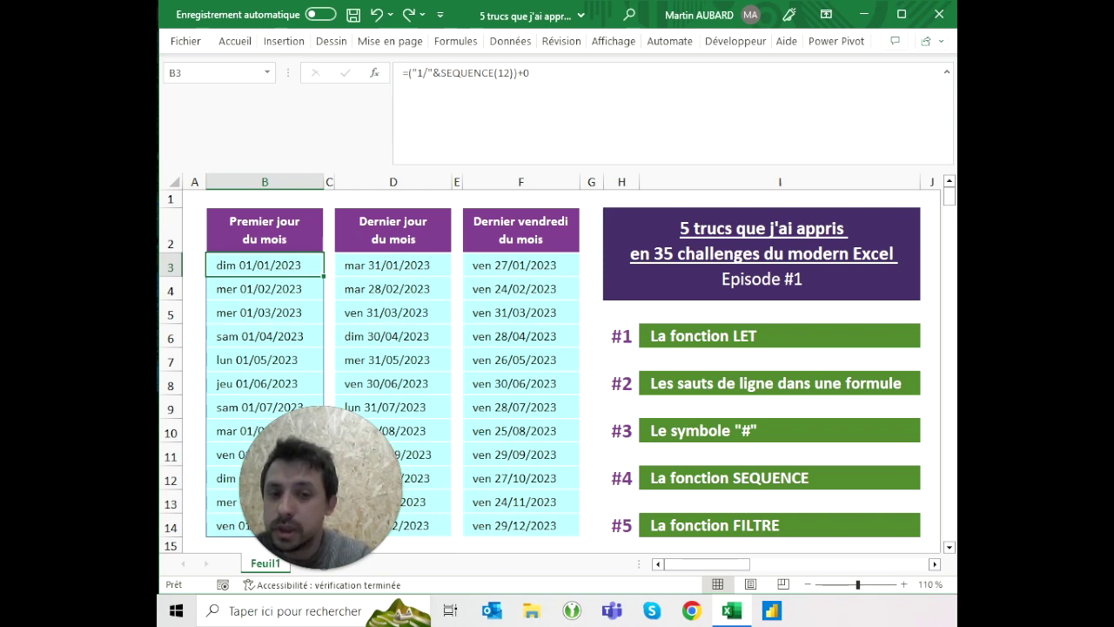
click(779, 335)
click(259, 264)
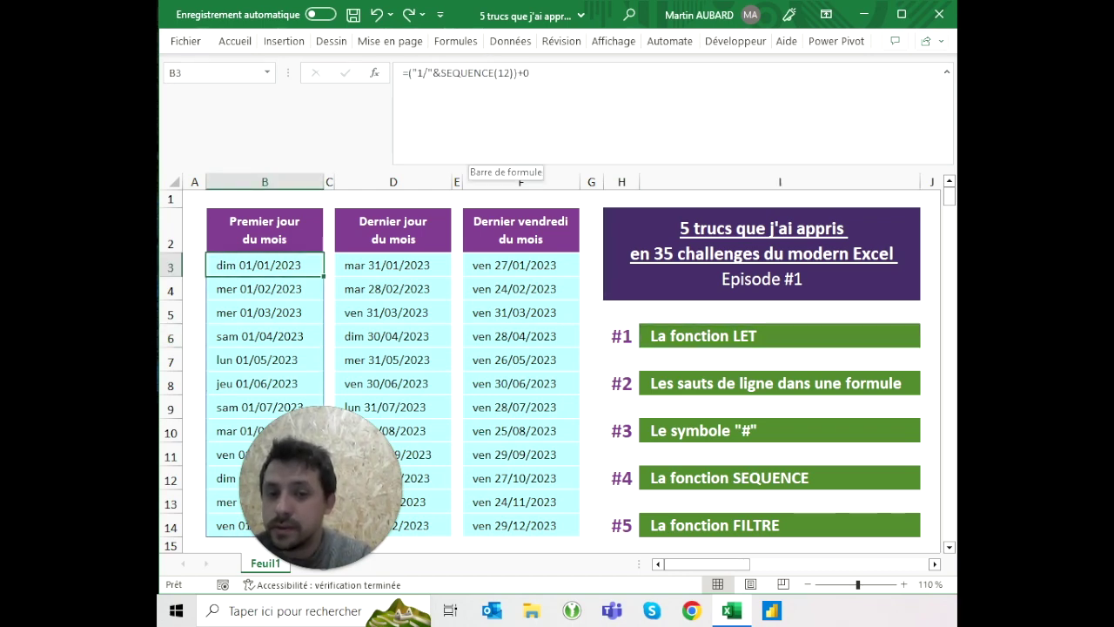
click(392, 264)
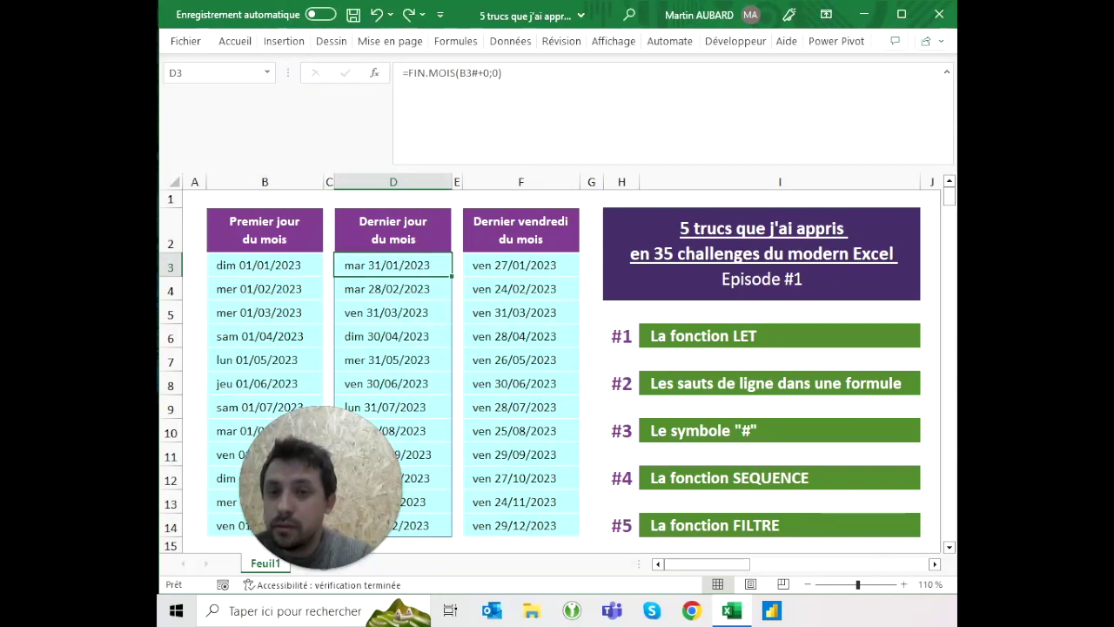
click(780, 430)
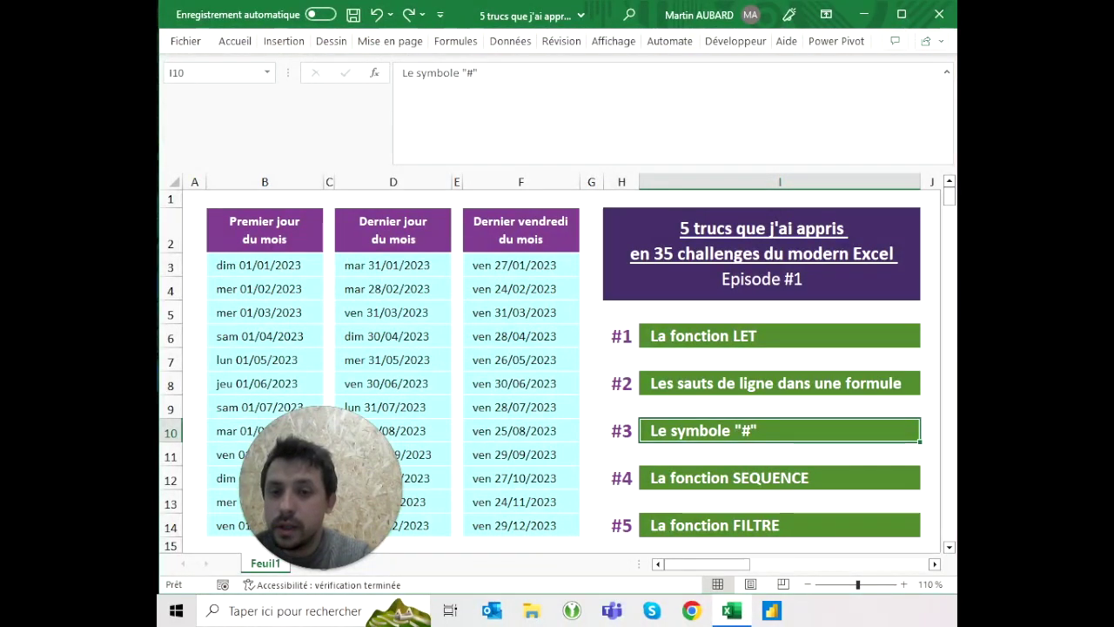
click(521, 265)
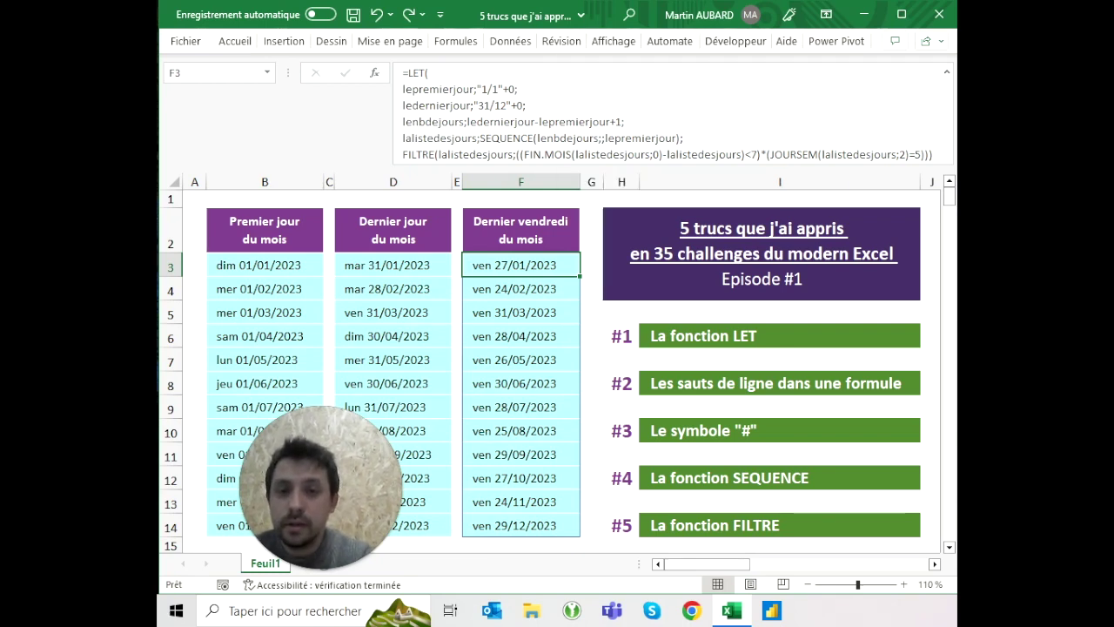
click(762, 253)
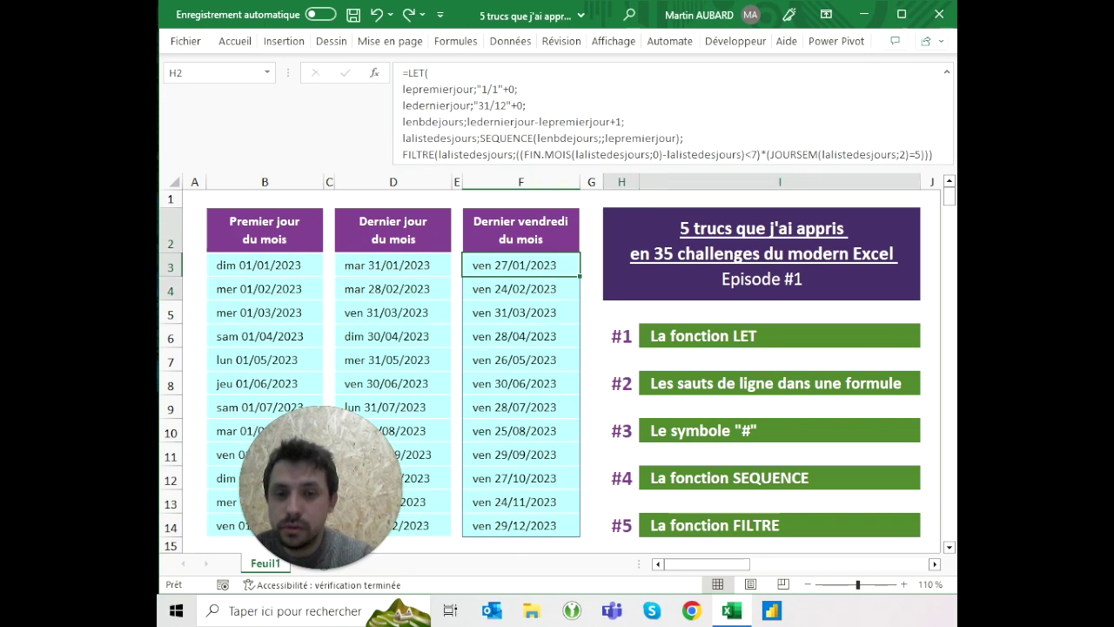
click(235, 43)
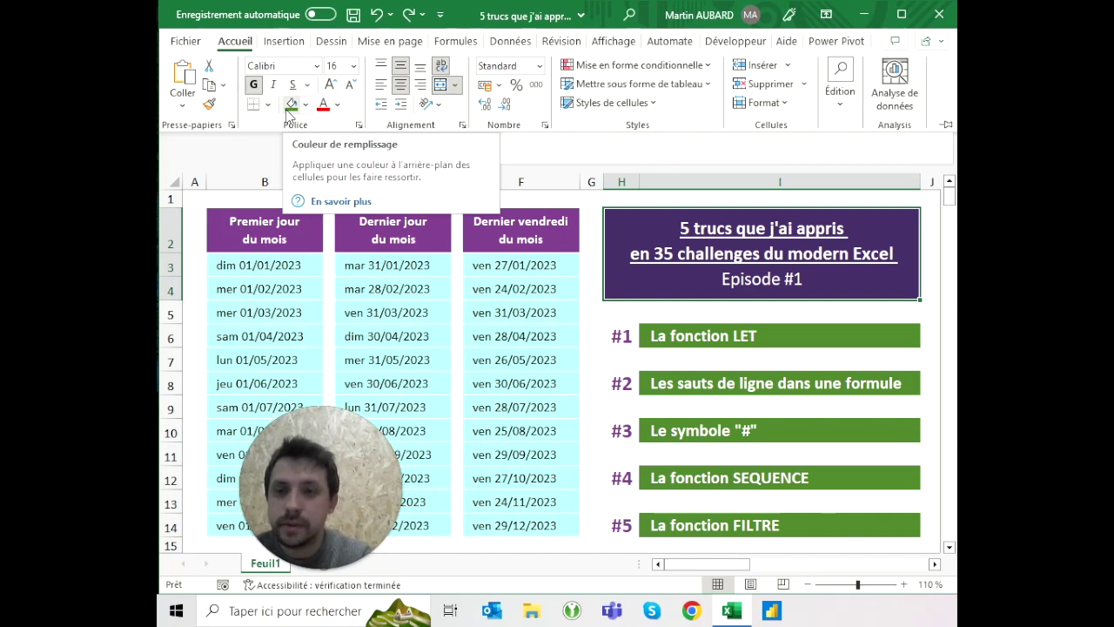
Apply the green fill to the H2:I4 title banner and compare it with the tips
click(288, 112)
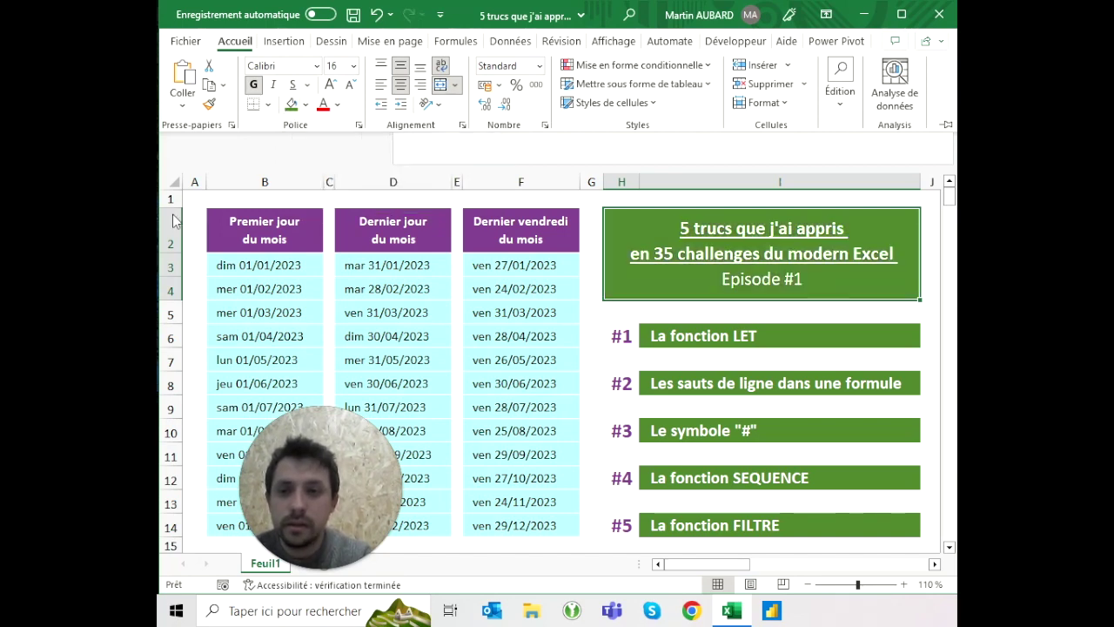
key(ctrl+F1)
click(195, 199)
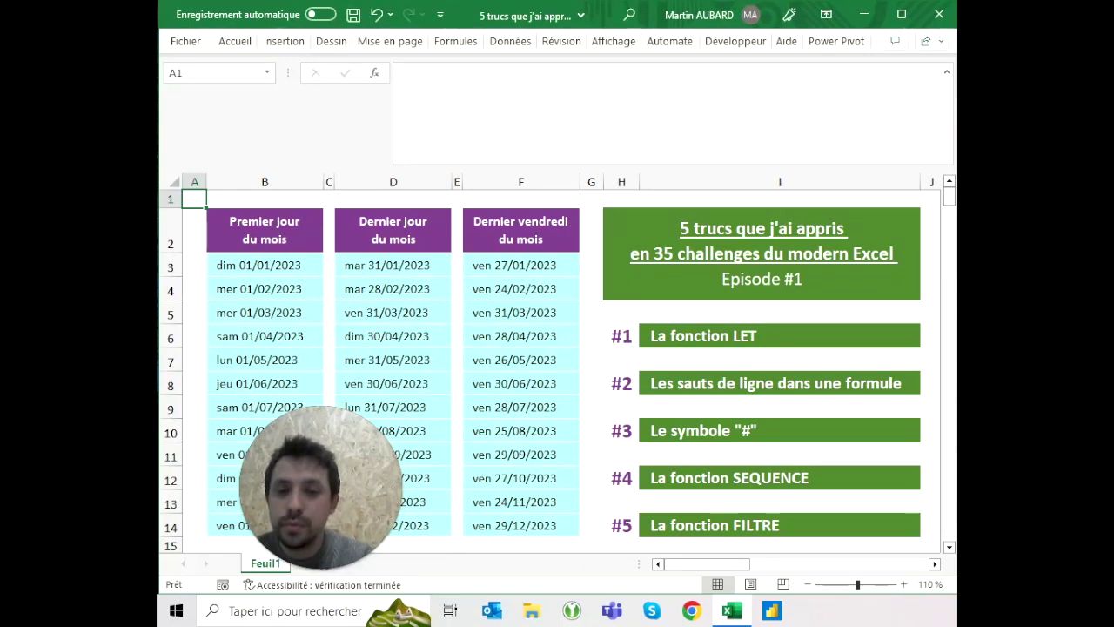
click(779, 430)
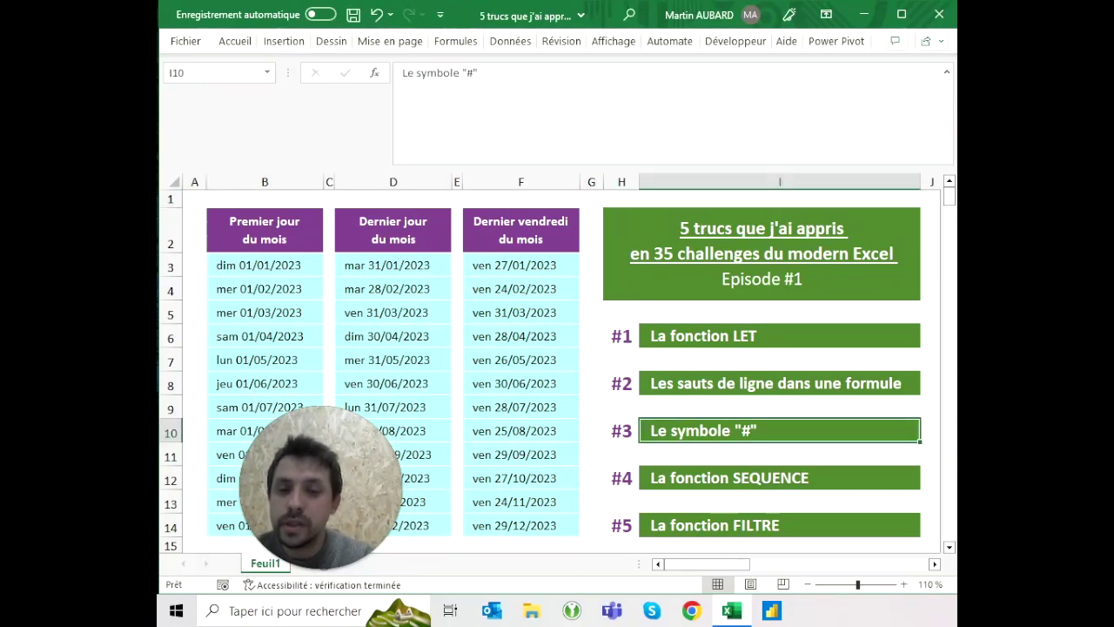
click(779, 383)
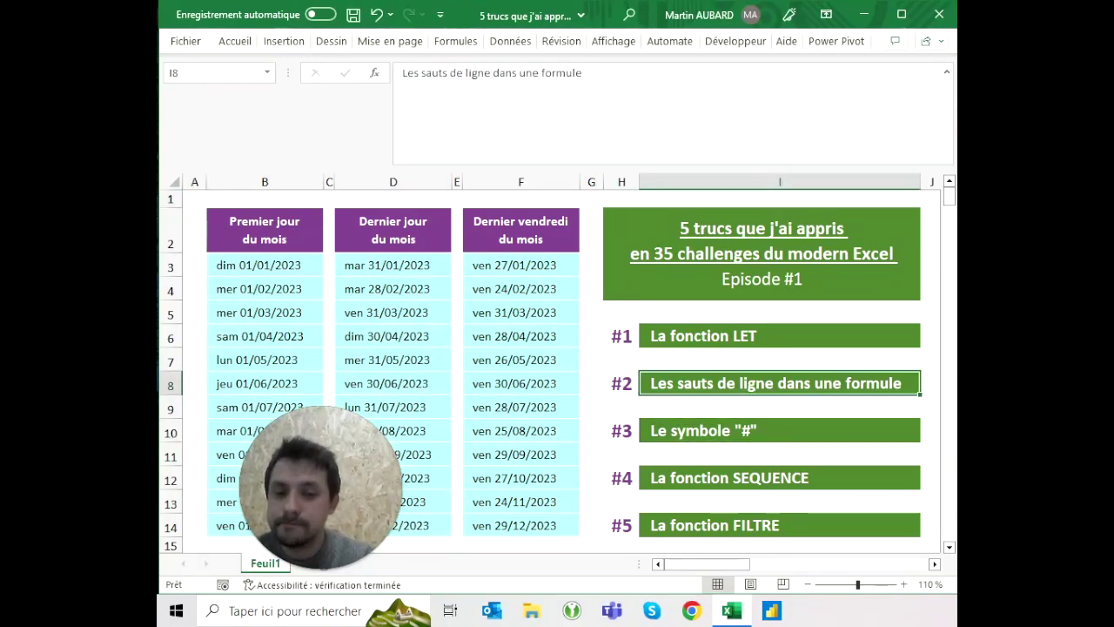